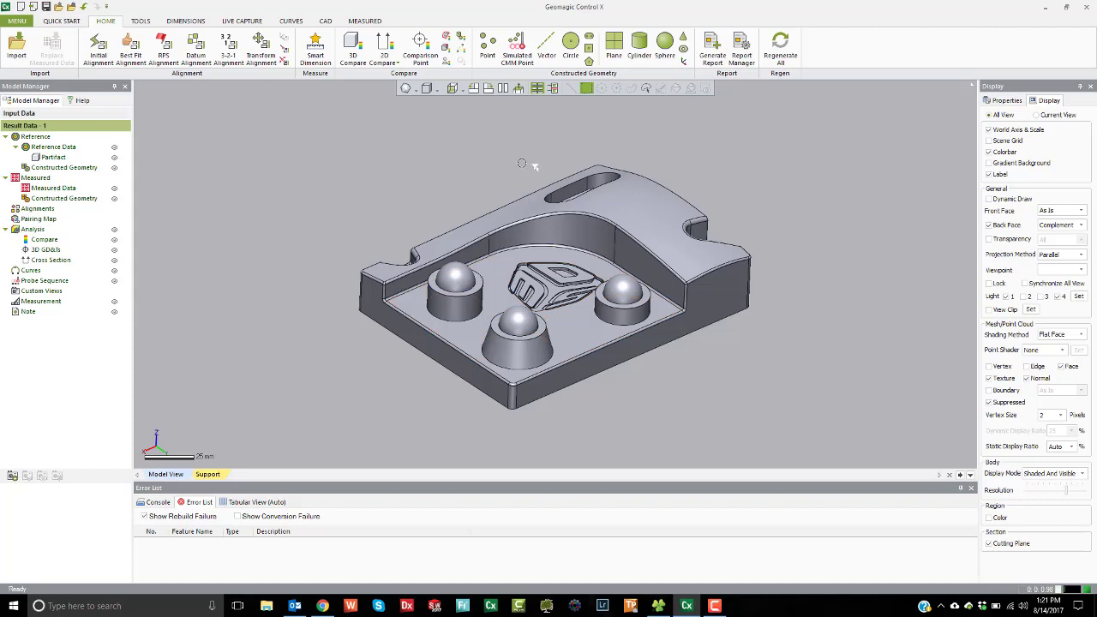
pyautogui.moveTo(522, 162)
pyautogui.mouseDown(button='right')
pyautogui.moveTo(524, 173)
pyautogui.moveTo(508, 163)
pyautogui.mouseUp(button='right')
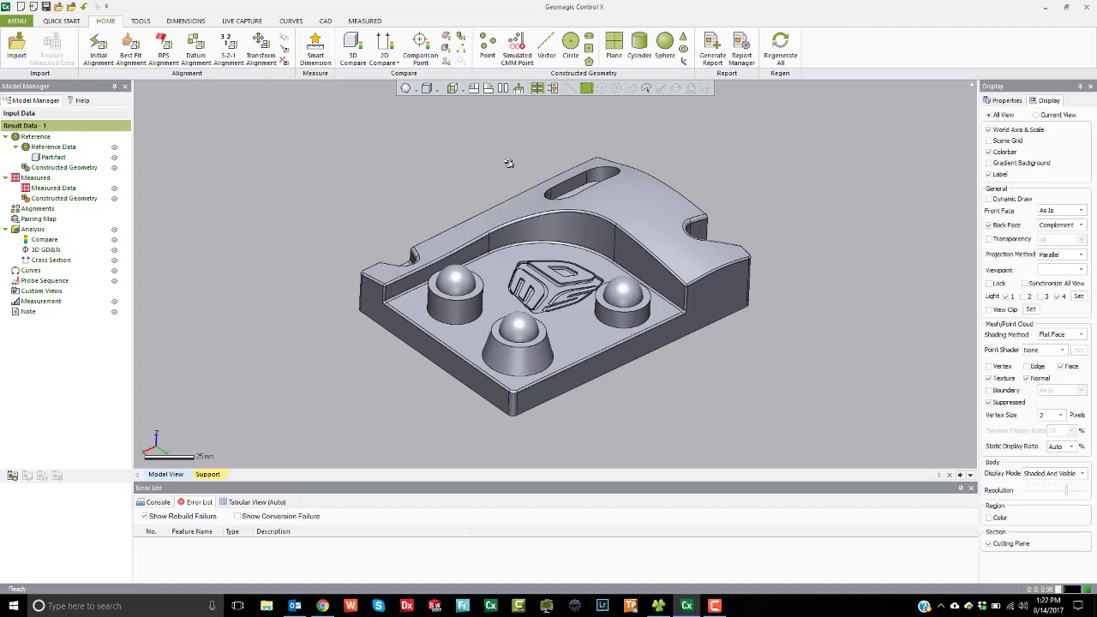
pyautogui.click(509, 163)
pyautogui.moveTo(509, 147); pyautogui.dragTo(509, 154, button='right')
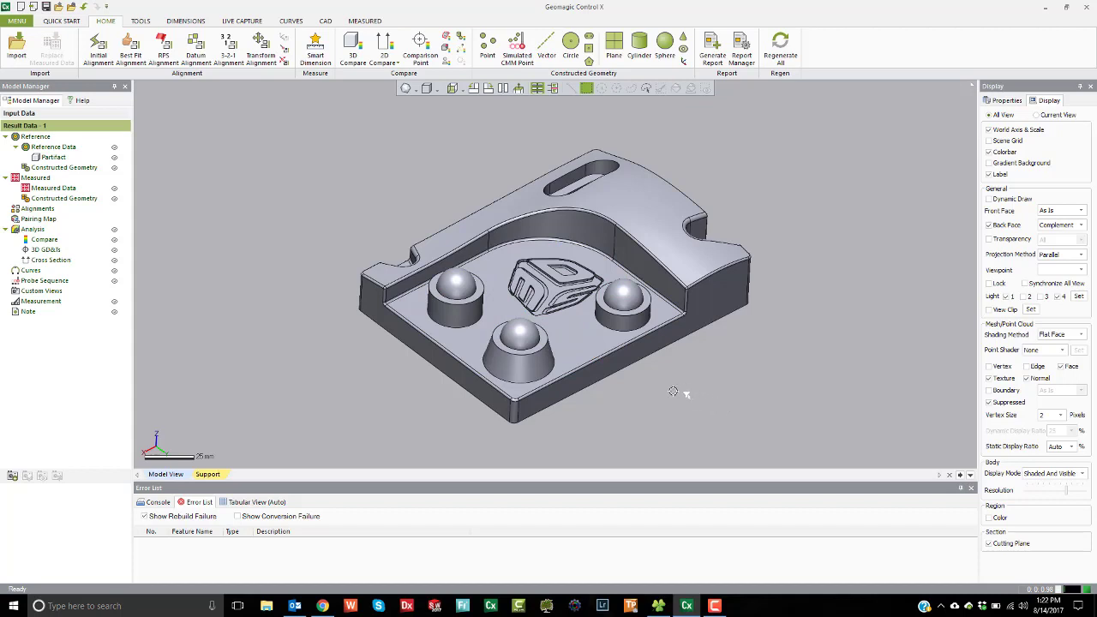
pyautogui.moveTo(653, 390)
pyautogui.mouseDown(button='right')
pyautogui.moveTo(656, 398)
pyautogui.moveTo(686, 381)
pyautogui.moveTo(567, 244)
pyautogui.moveTo(543, 274)
pyautogui.mouseUp(button='right')
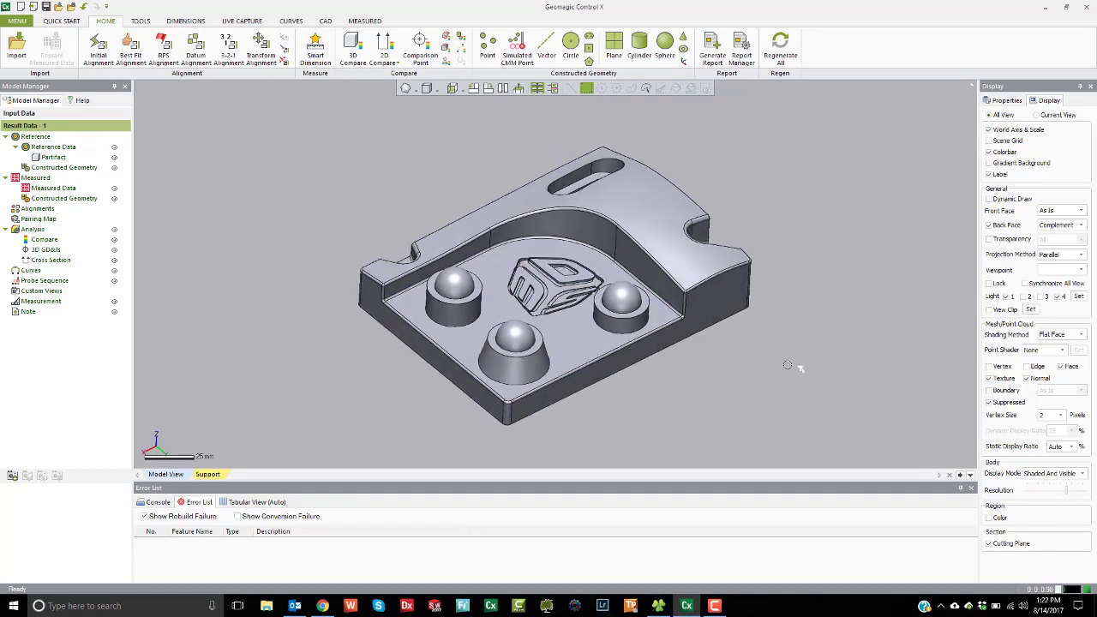
pyautogui.moveTo(669, 541)
pyautogui.mouseDown(button='right')
pyautogui.moveTo(535, 369)
pyautogui.moveTo(571, 359)
pyautogui.moveTo(491, 396)
pyautogui.mouseUp(button='right')
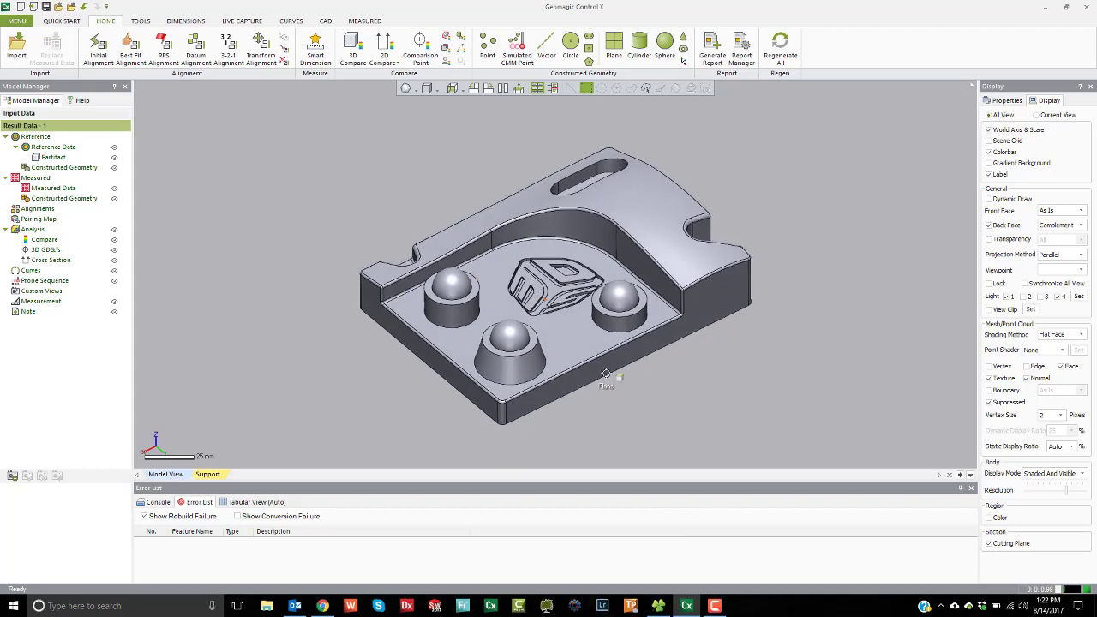
pyautogui.click(656, 607)
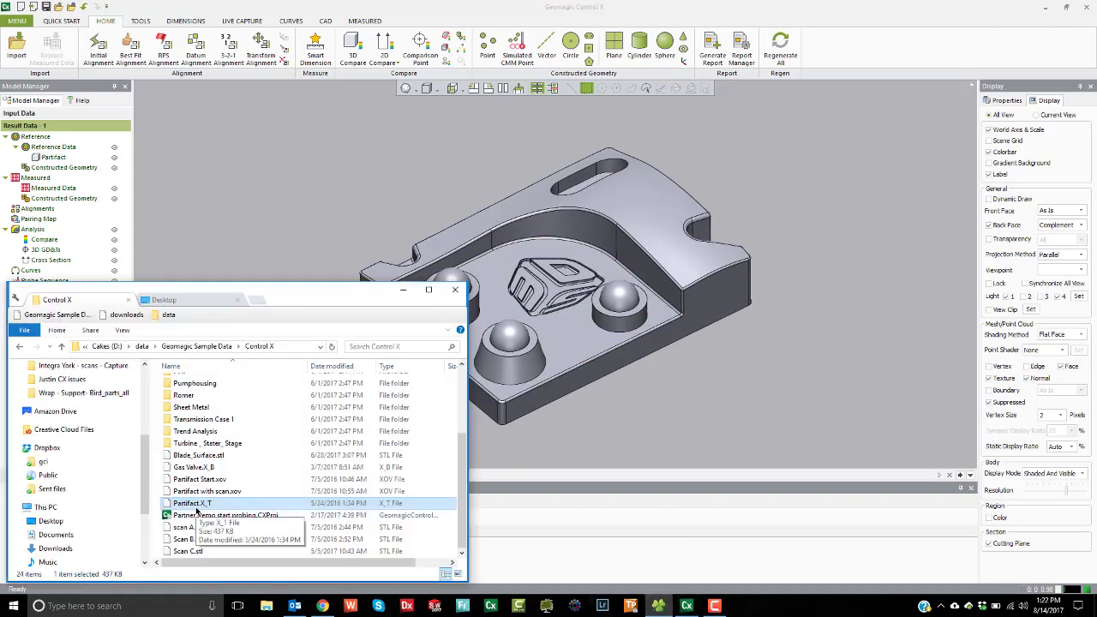
pyautogui.click(372, 211)
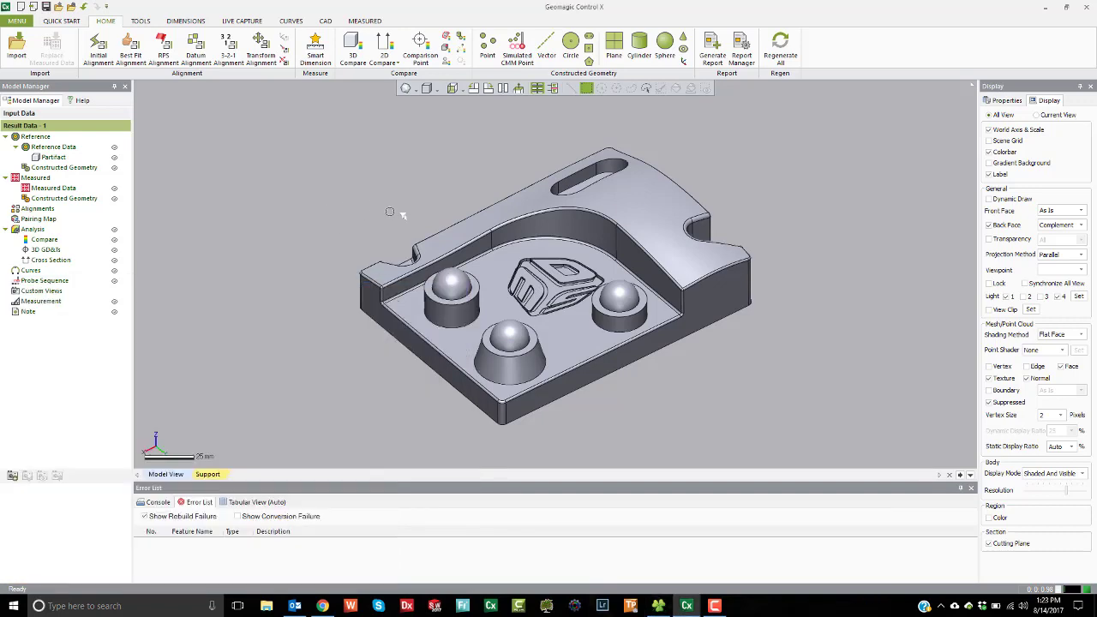
# Add an initial alignment with feature-recognition enhancement left off.
pyautogui.moveTo(586, 214); pyautogui.dragTo(616, 202, button='right')
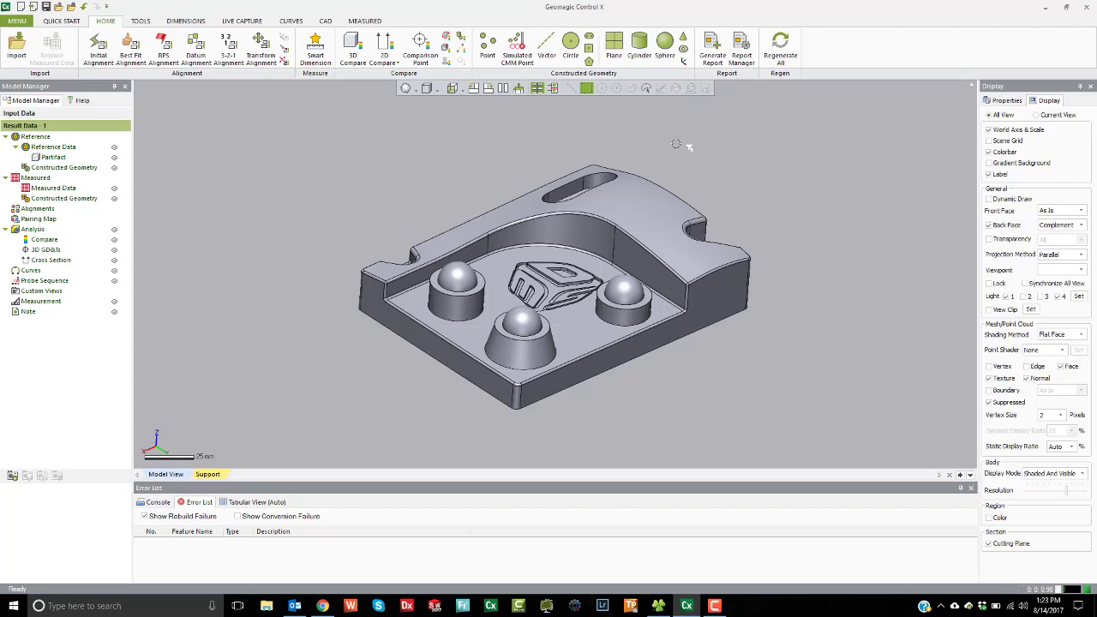
pyautogui.click(98, 47)
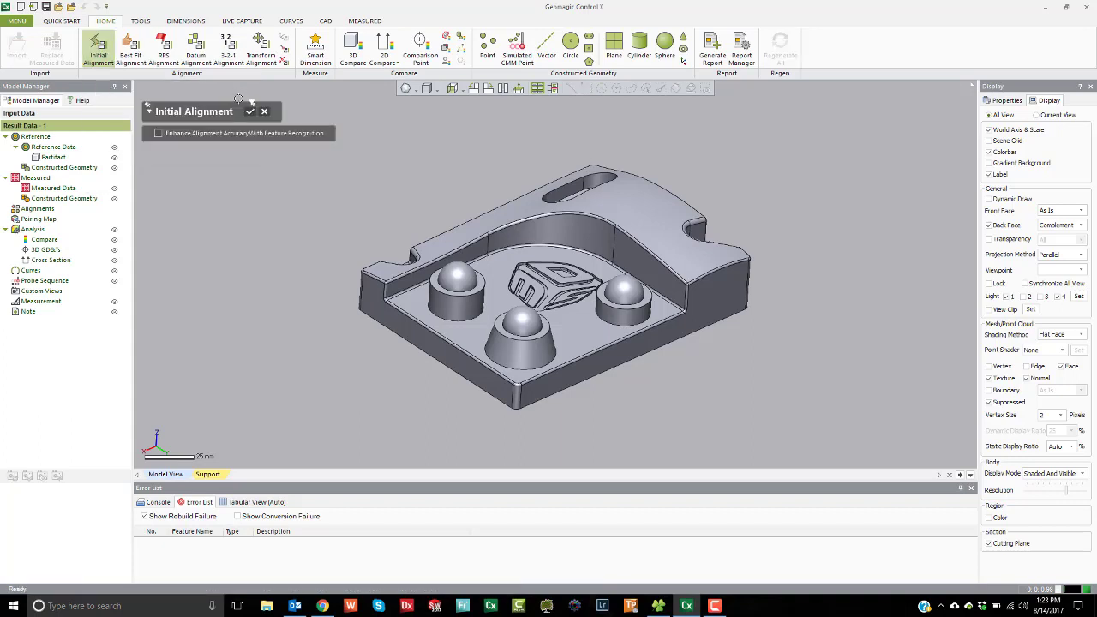
pyautogui.click(247, 112)
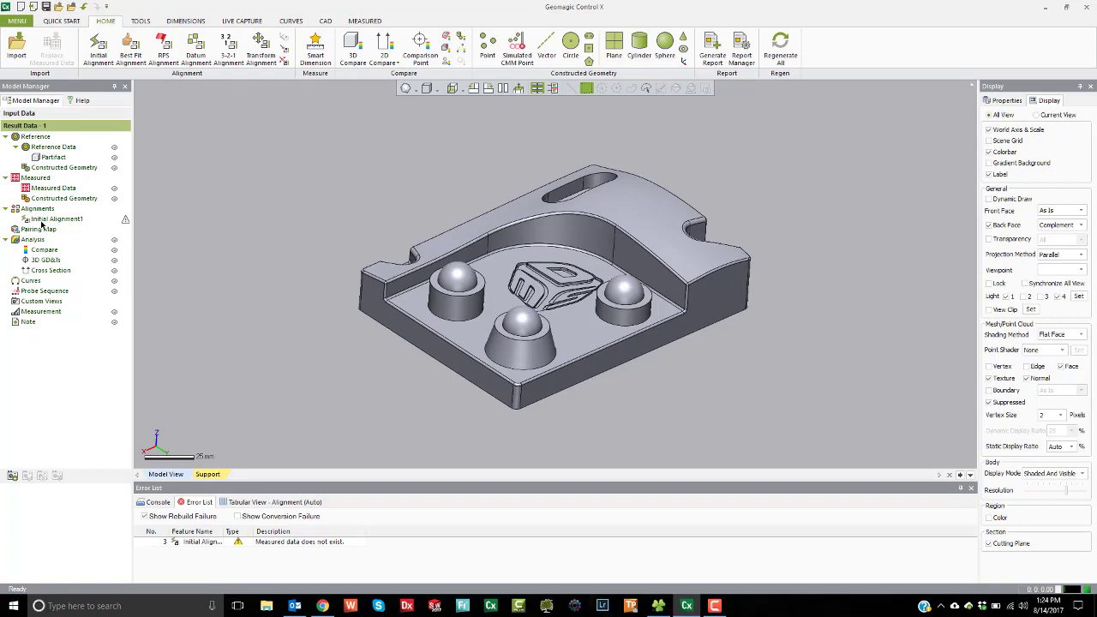
# Create a datum alignment from three planes, the pocket floor and the two adjoining outer side faces, and hide it.
pyautogui.click(196, 53)
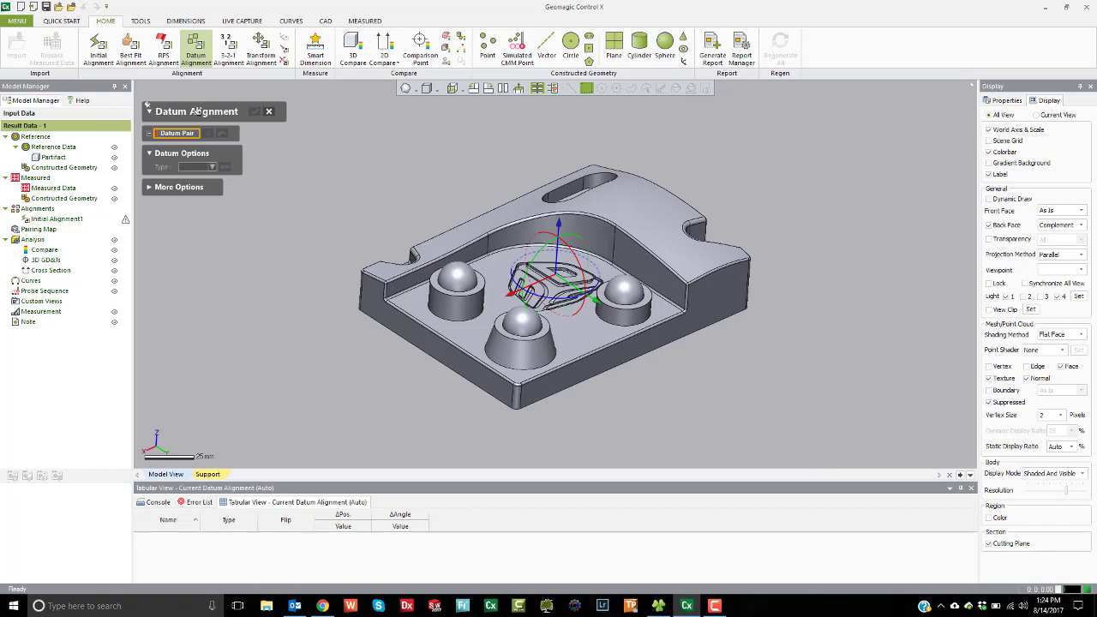
pyautogui.click(582, 341)
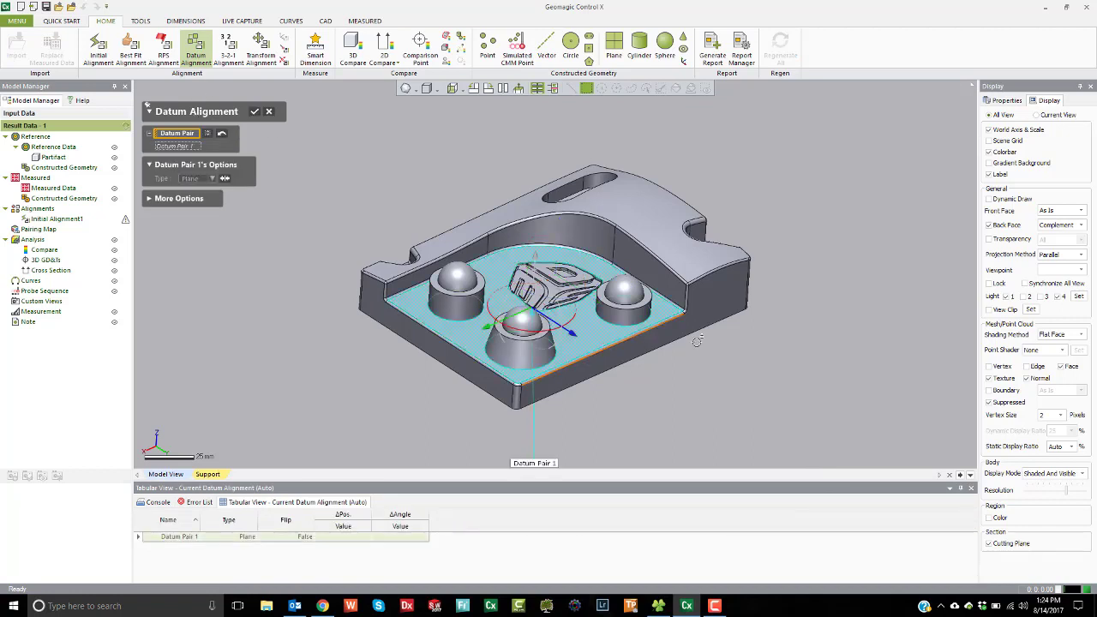
pyautogui.click(729, 279)
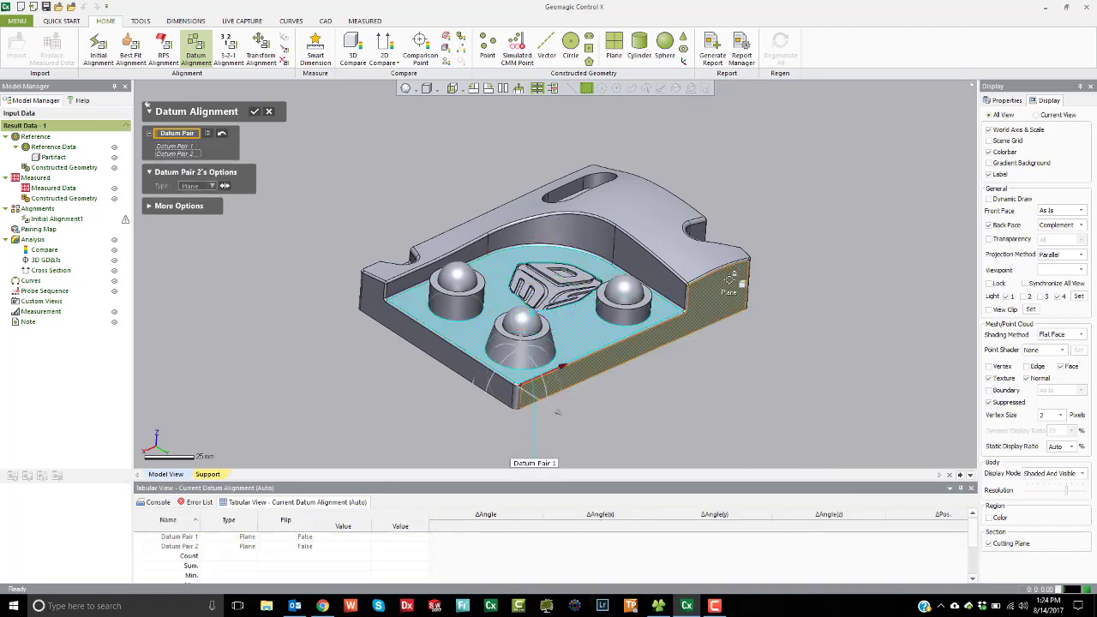
pyautogui.click(409, 332)
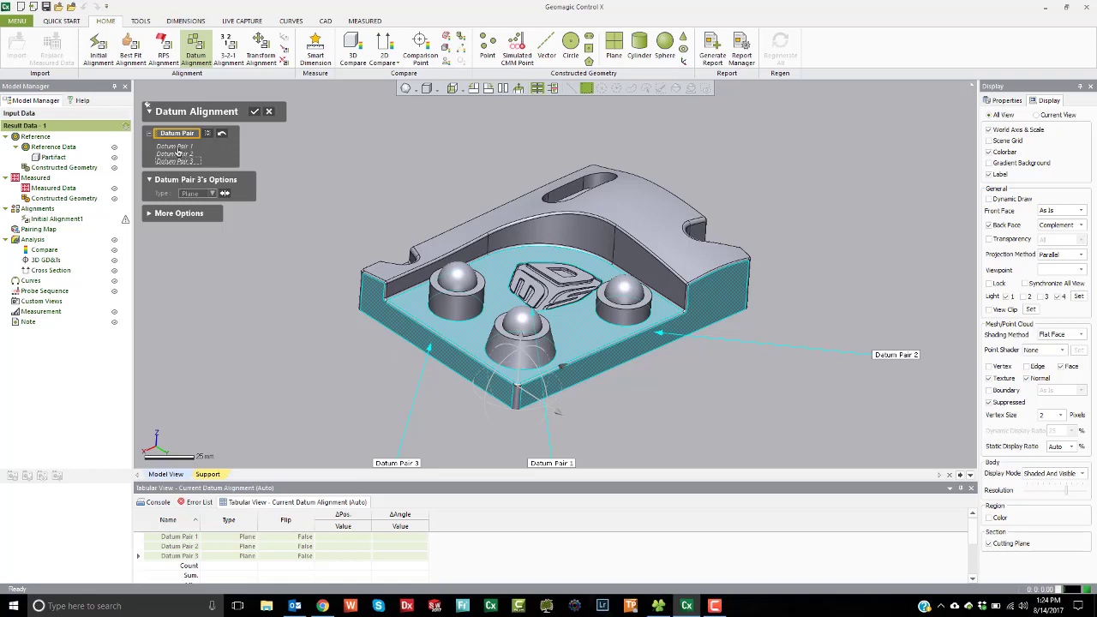
pyautogui.moveTo(711, 305); pyautogui.dragTo(564, 213, button='right')
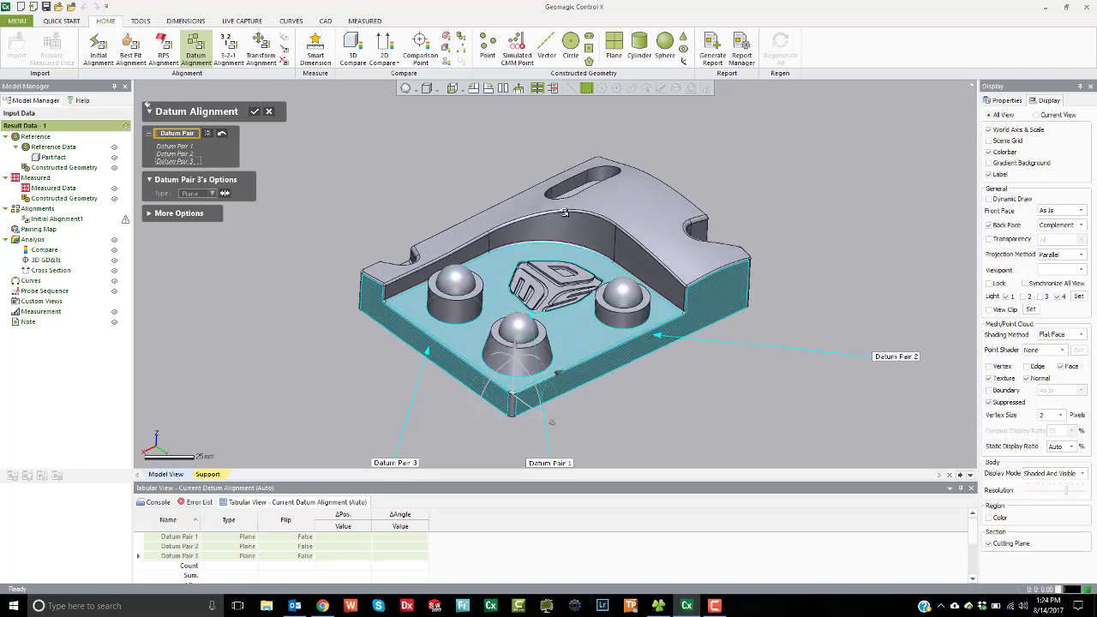
pyautogui.click(254, 112)
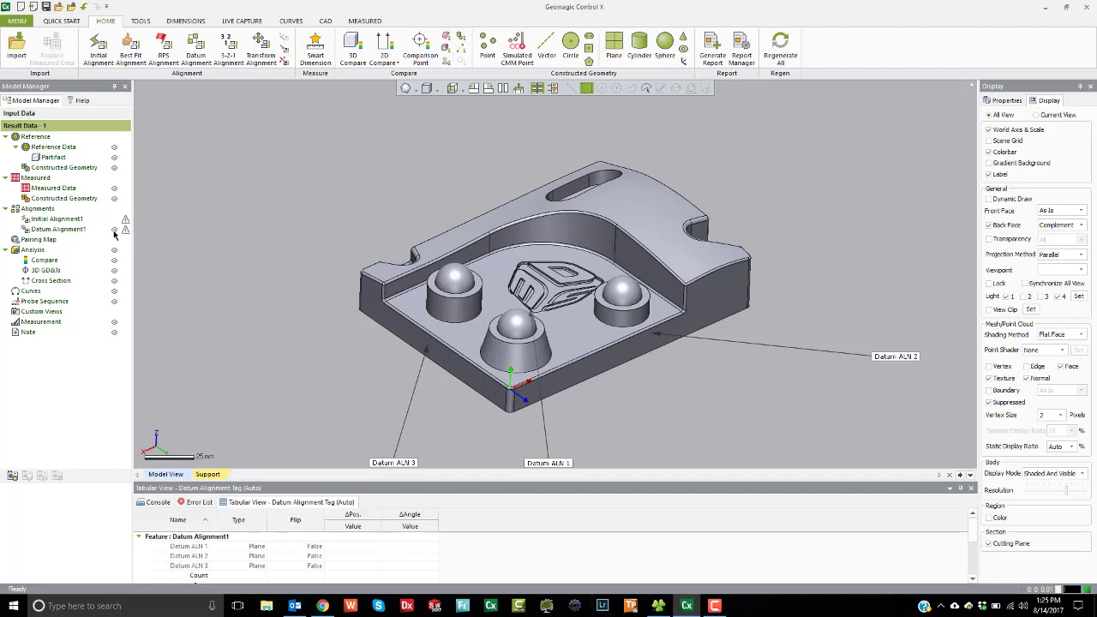
pyautogui.click(114, 231)
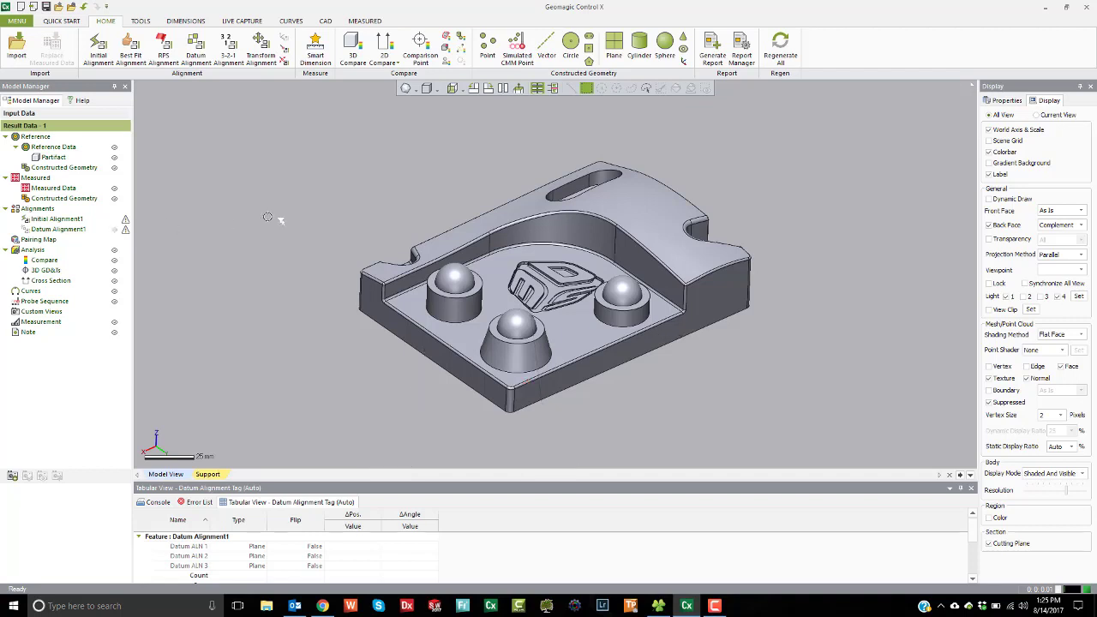
# Create a 3D Compare using the Shape method and Shortest projection, with a color map and a specific tolerance of ±0.2.
pyautogui.moveTo(523, 251); pyautogui.dragTo(673, 251, button='right')
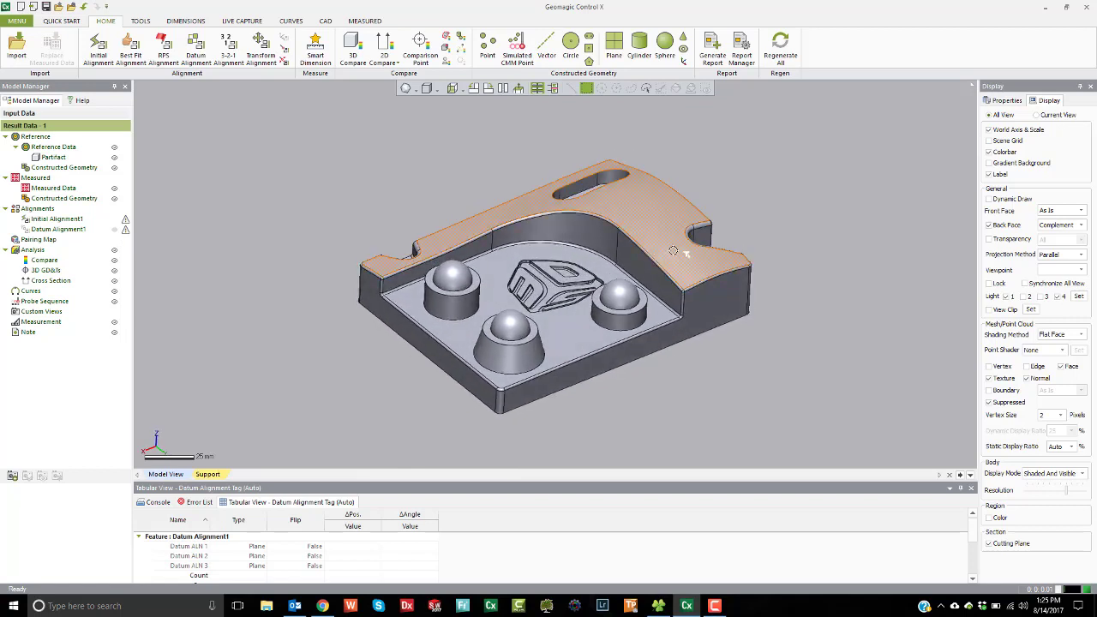
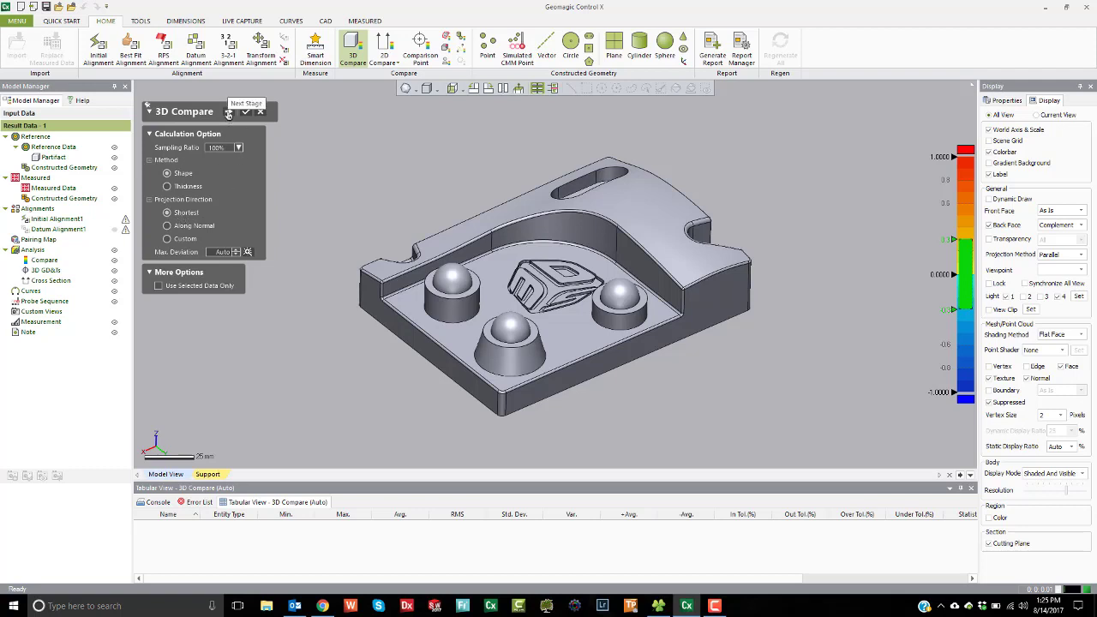
pyautogui.click(228, 114)
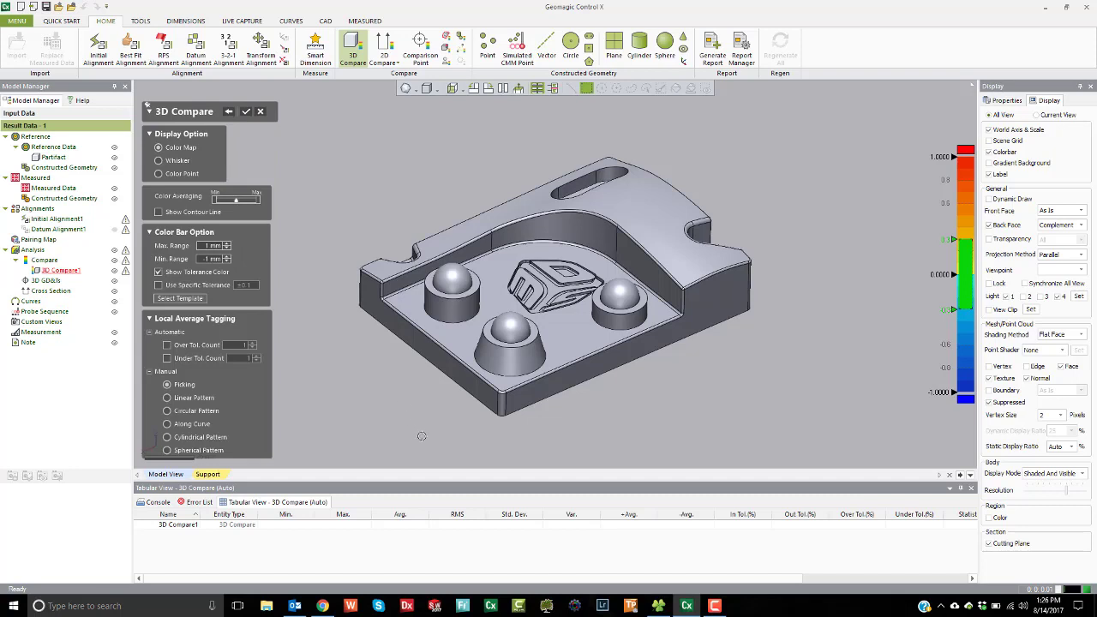
pyautogui.click(175, 288)
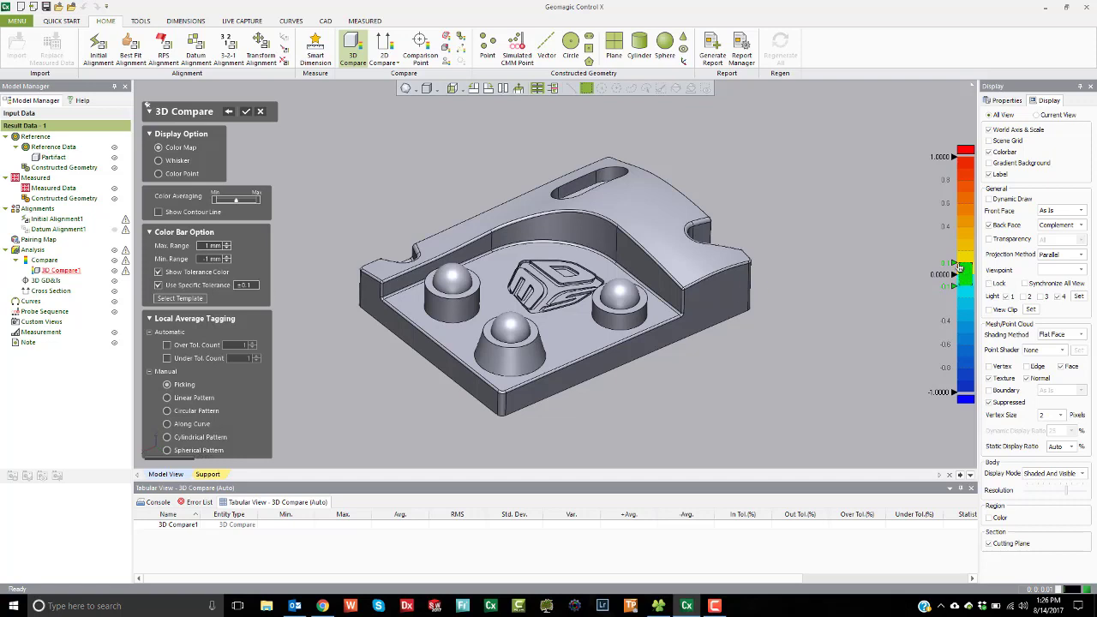
pyautogui.moveTo(257, 288); pyautogui.dragTo(228, 288)
pyautogui.write('2')
pyautogui.press('Return')
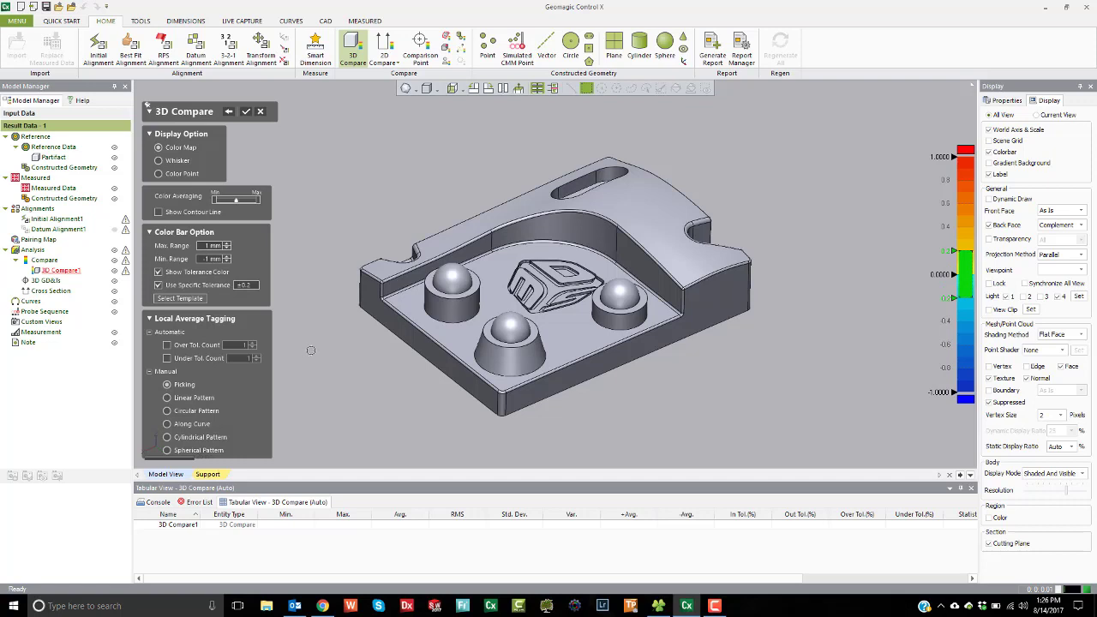
pyautogui.click(262, 113)
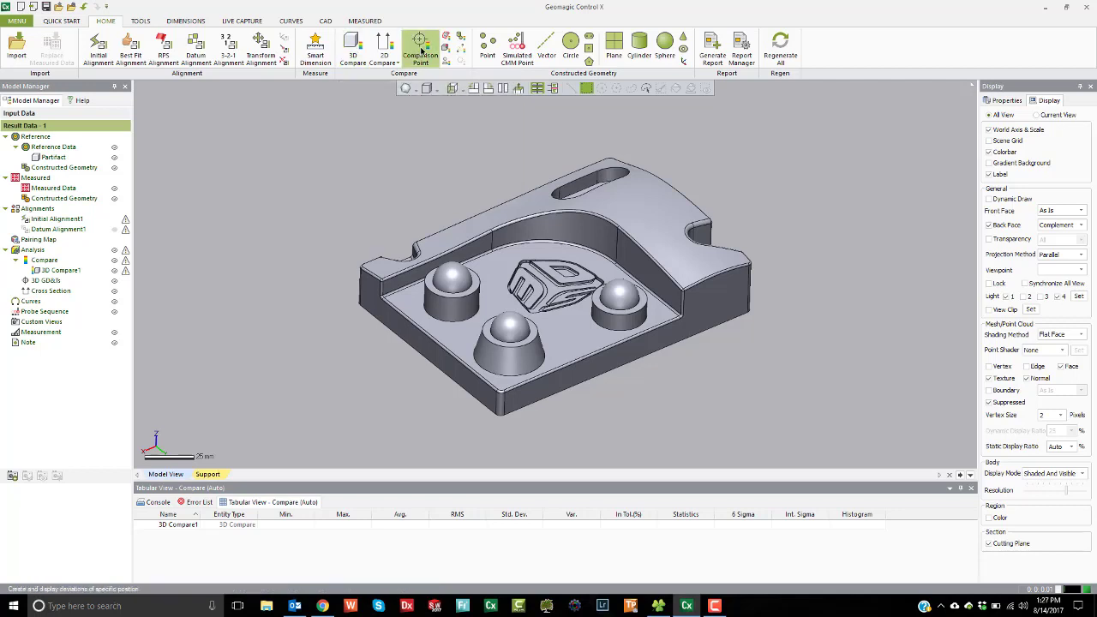
# Create ten picked comparison points: four on the curved top surface, two on each of two outer side faces and two on the pocket floor.
pyautogui.click(421, 51)
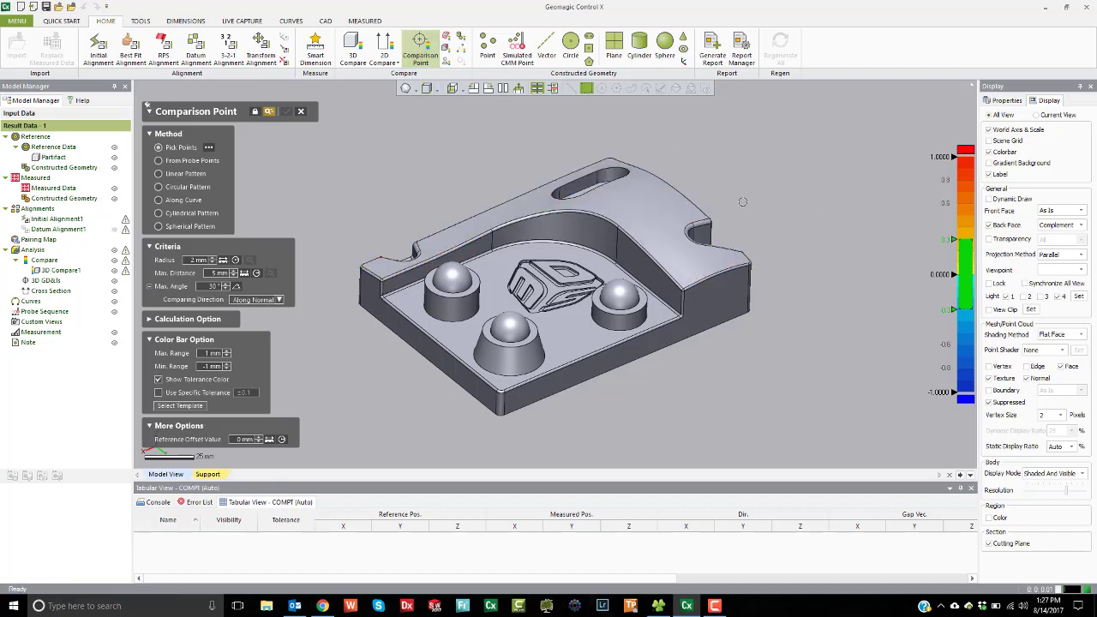
pyautogui.click(651, 195)
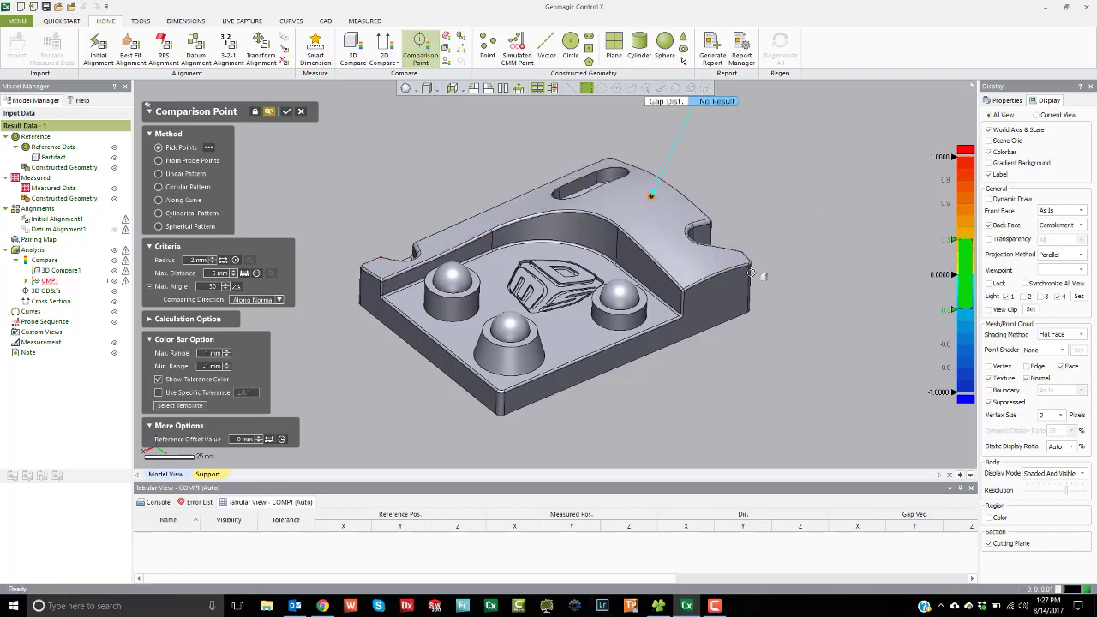
pyautogui.click(691, 261)
pyautogui.click(729, 297)
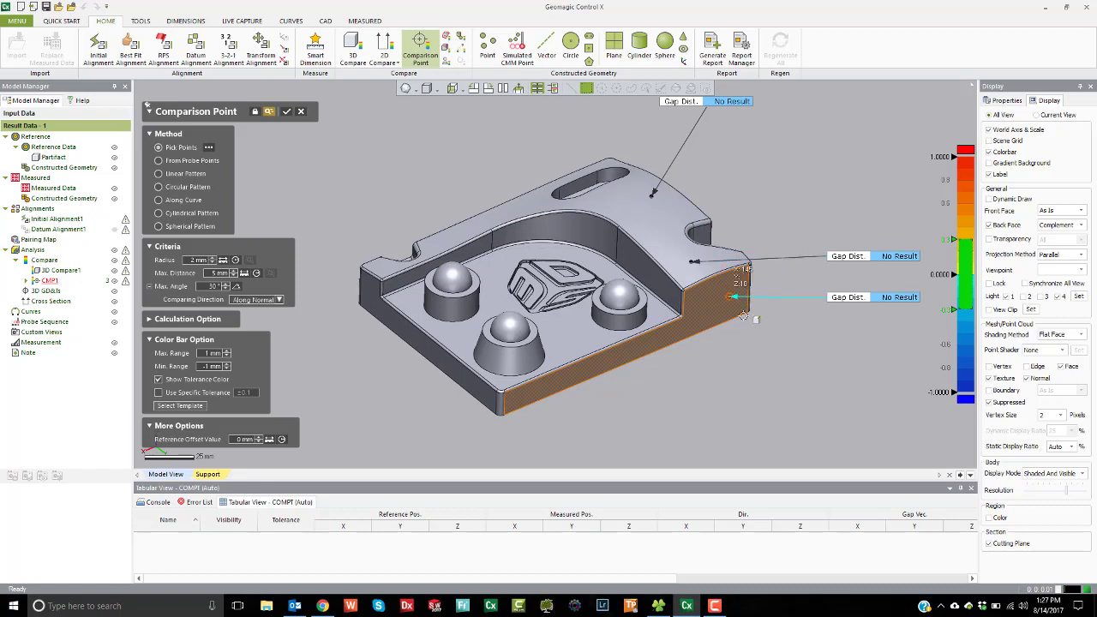
pyautogui.click(547, 390)
pyautogui.click(462, 377)
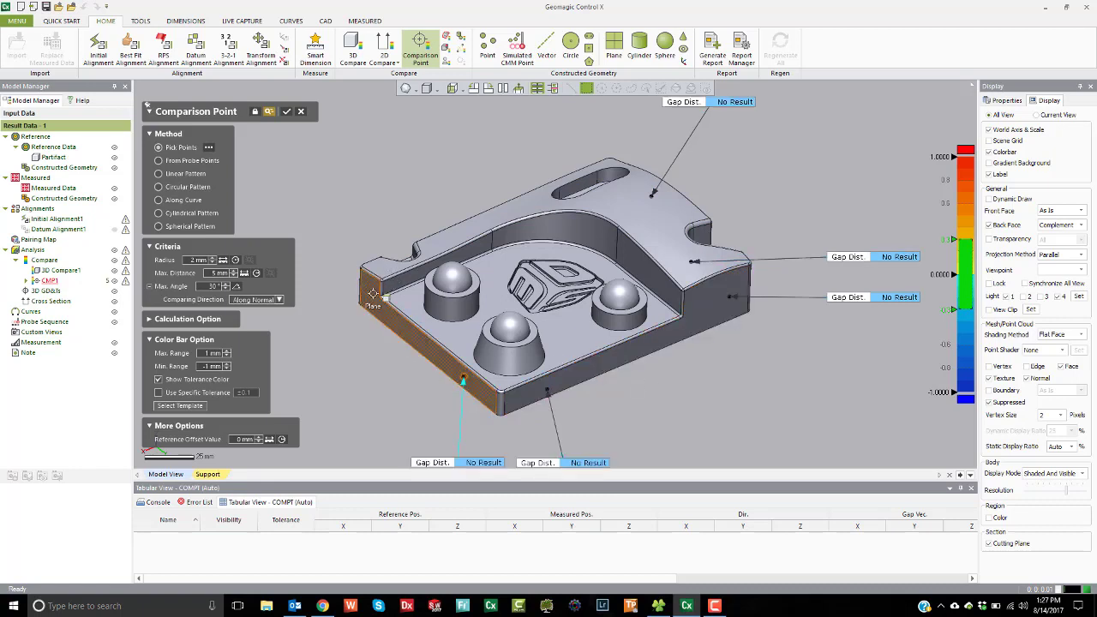
pyautogui.click(370, 293)
pyautogui.click(520, 195)
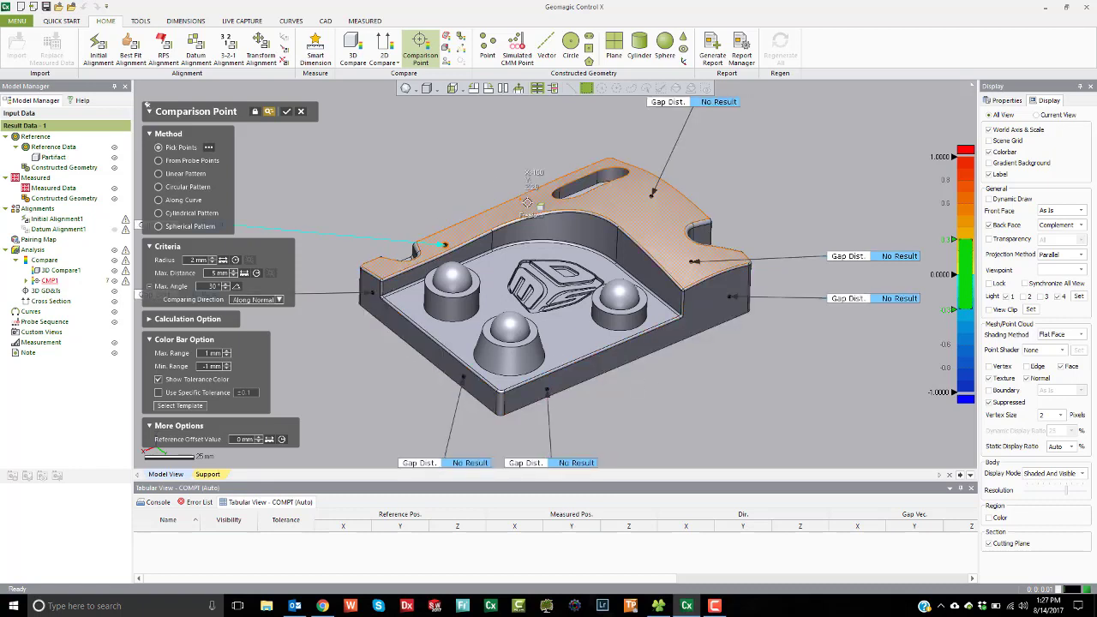
pyautogui.click(442, 244)
pyautogui.click(567, 330)
pyautogui.click(463, 335)
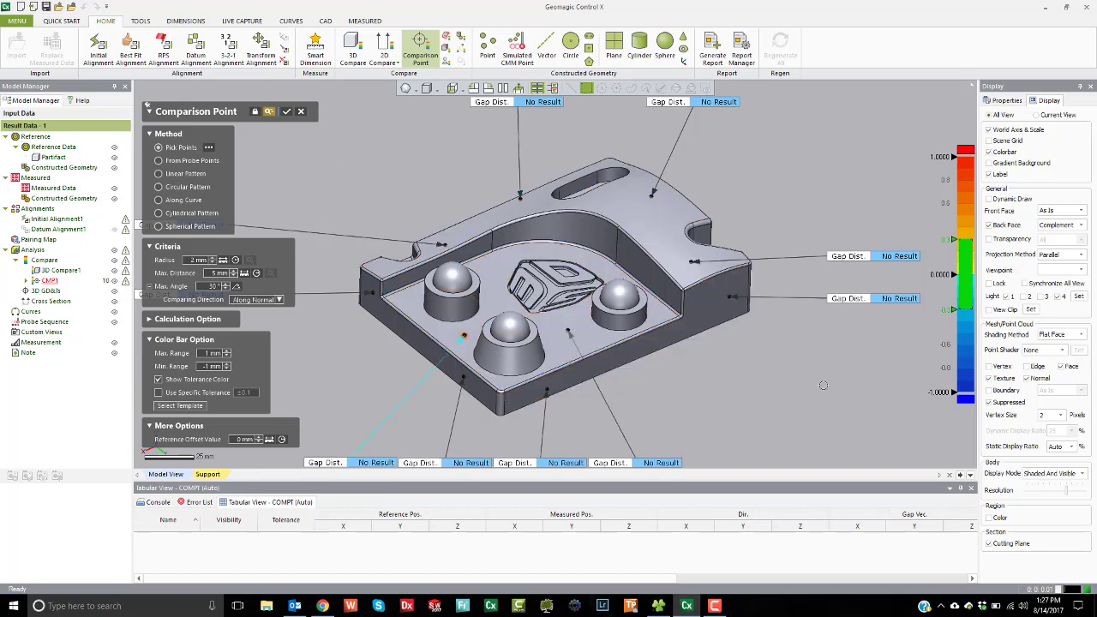
pyautogui.click(285, 114)
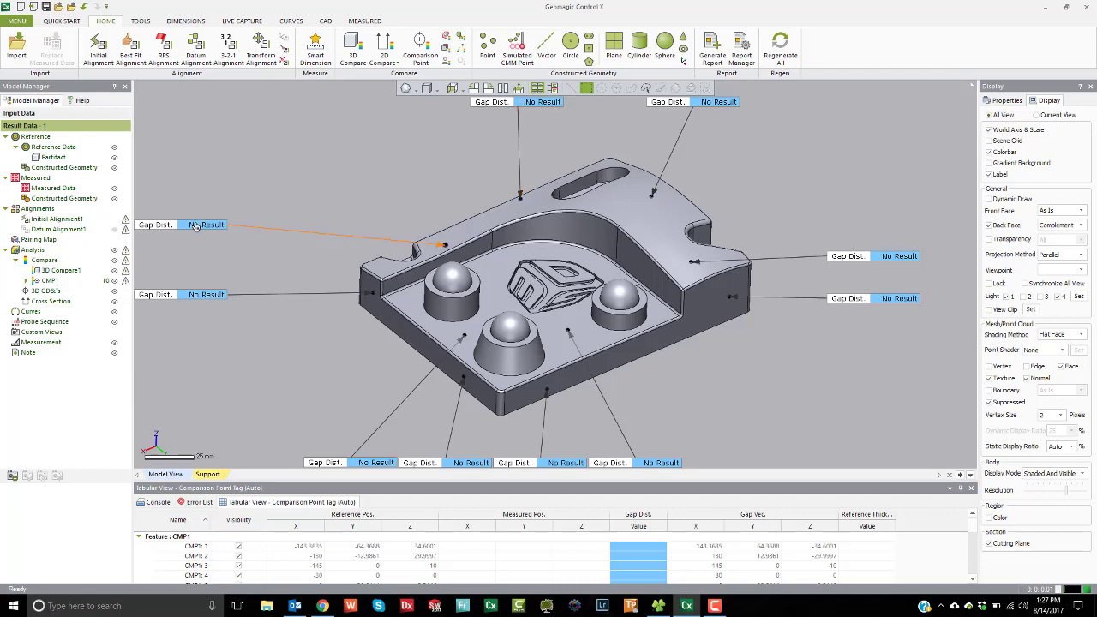
# Switch the comparison point labels to manual arrangement and spread all ten around the part, clear of the model.
pyautogui.click(557, 89)
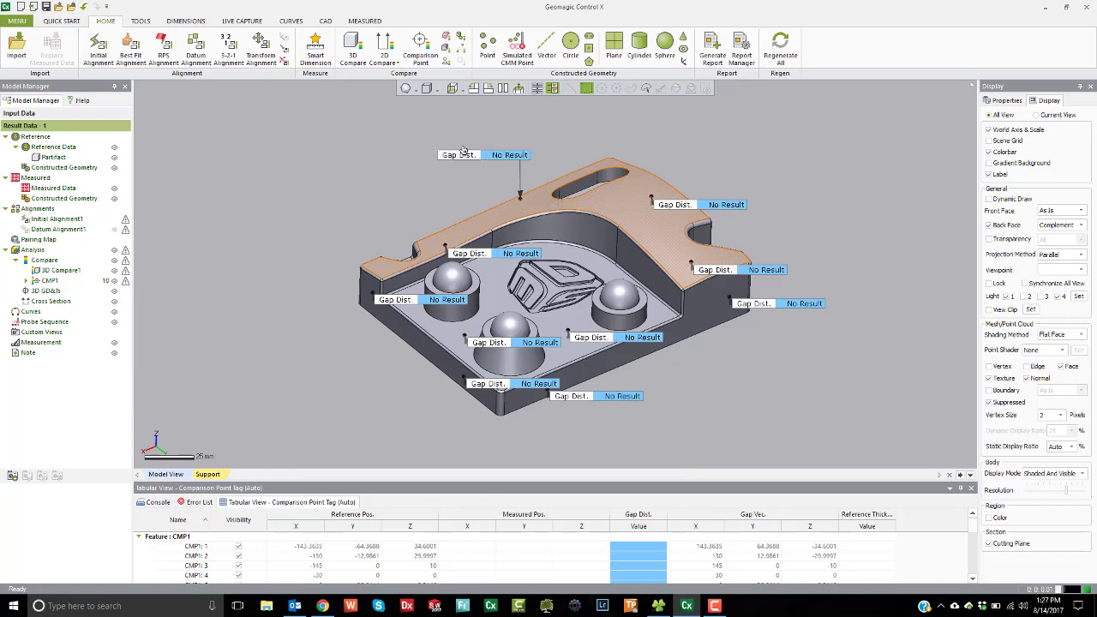
pyautogui.moveTo(470, 238); pyautogui.dragTo(290, 187)
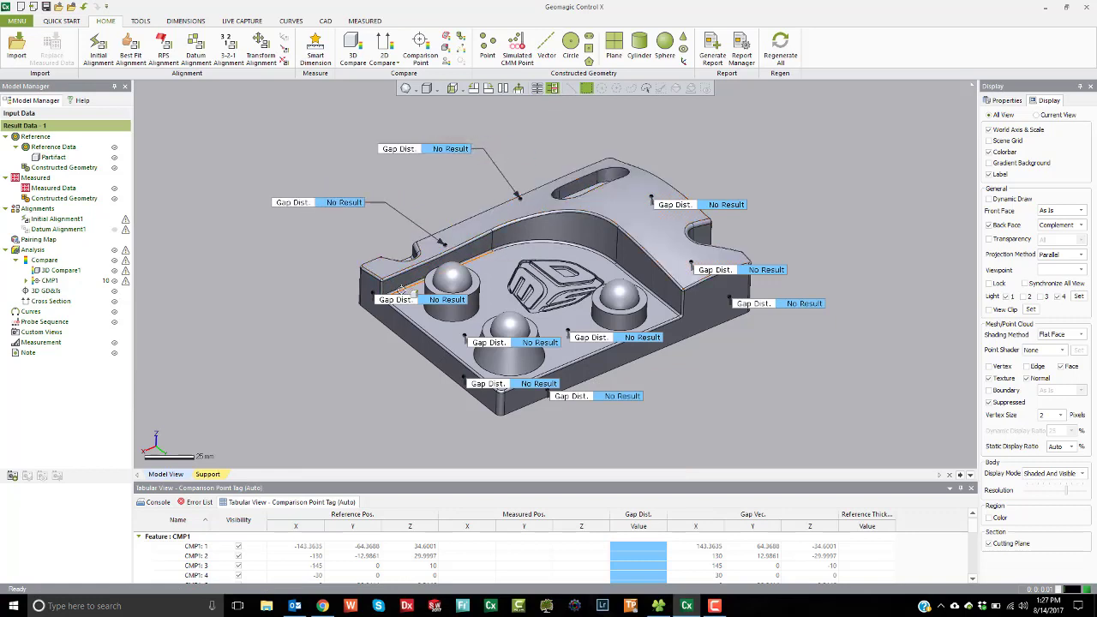
pyautogui.moveTo(395, 300); pyautogui.dragTo(259, 331)
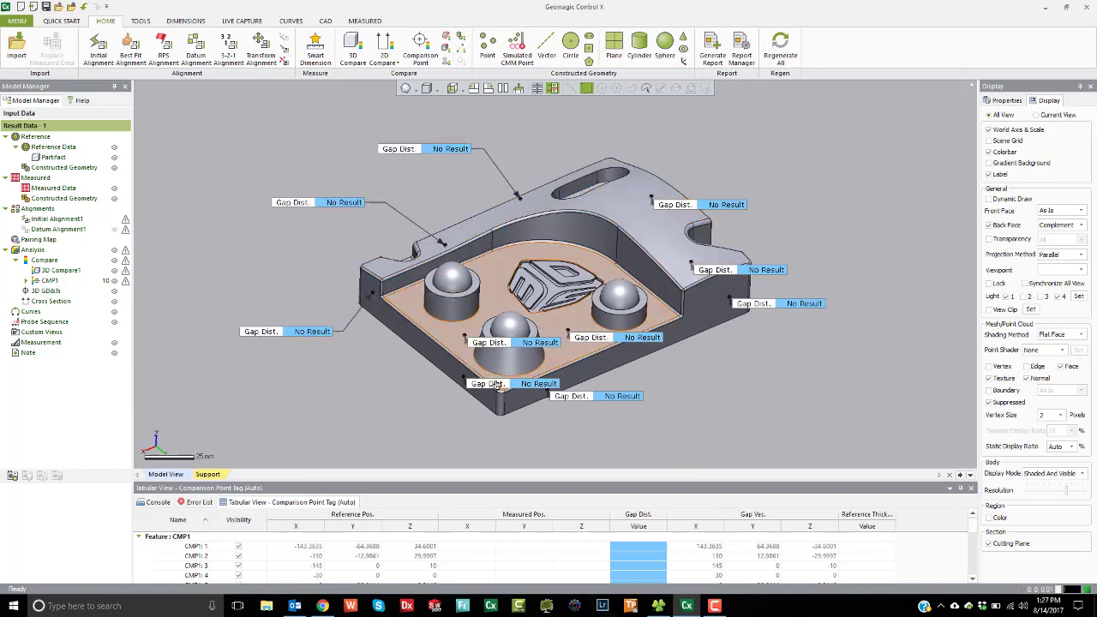
pyautogui.moveTo(497, 385); pyautogui.dragTo(361, 410)
pyautogui.moveTo(490, 342); pyautogui.dragTo(301, 362)
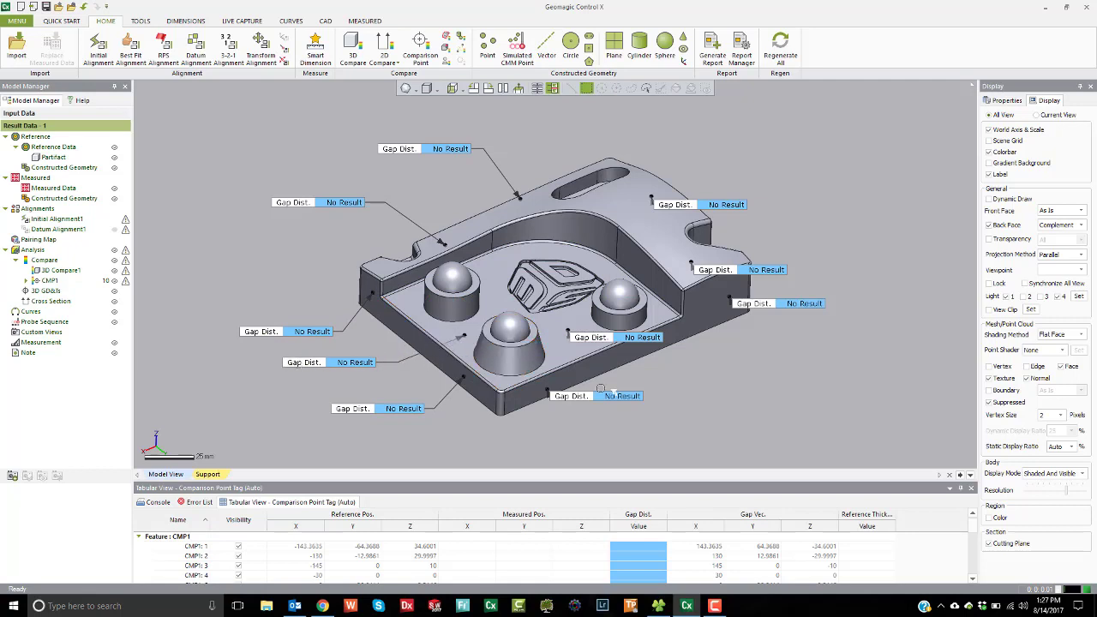
pyautogui.moveTo(612, 402); pyautogui.dragTo(674, 409)
pyautogui.moveTo(642, 336); pyautogui.dragTo(780, 356)
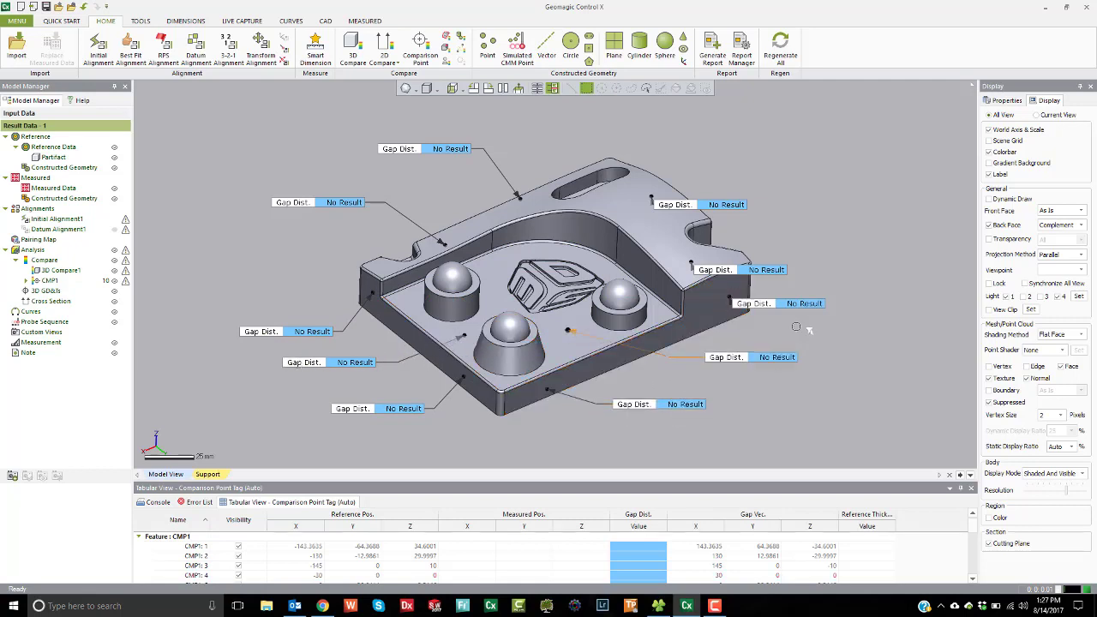
pyautogui.moveTo(793, 307); pyautogui.dragTo(817, 310)
pyautogui.moveTo(765, 272); pyautogui.dragTo(827, 224)
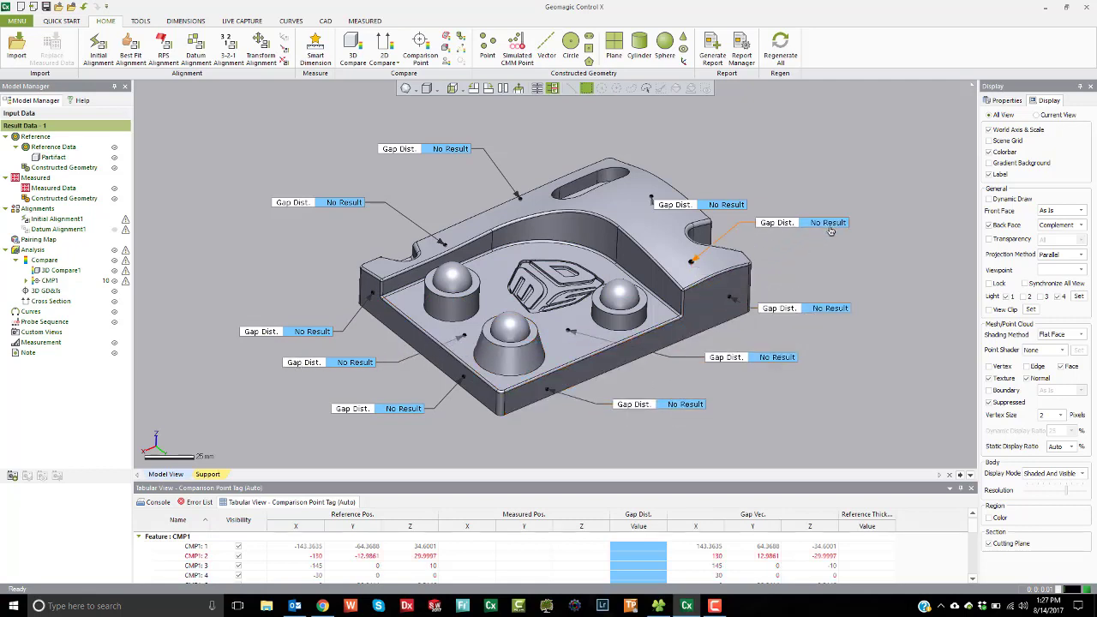
pyautogui.moveTo(722, 200); pyautogui.dragTo(769, 170)
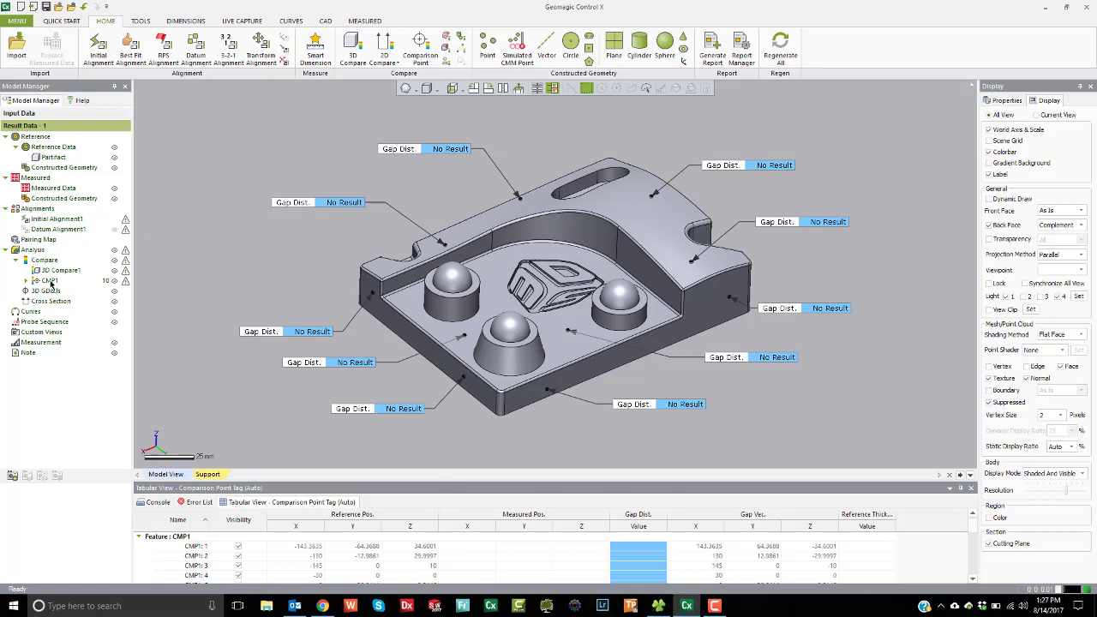
# Reassign the CMP1 viewpoint from the current view state, and hide the comparison points.
pyautogui.click(50, 282)
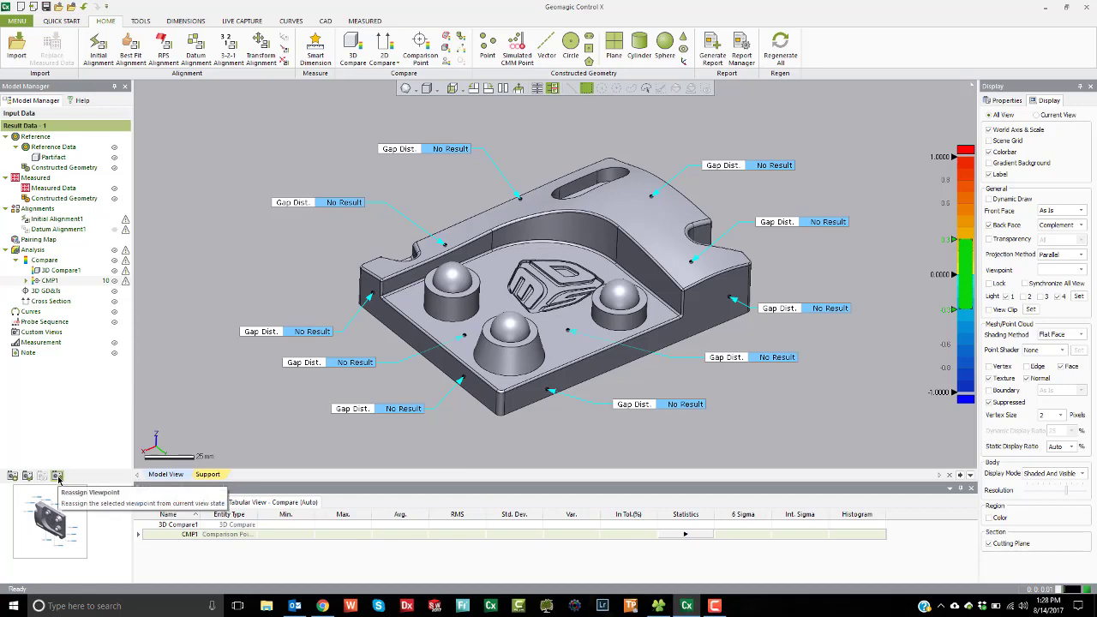
pyautogui.click(57, 476)
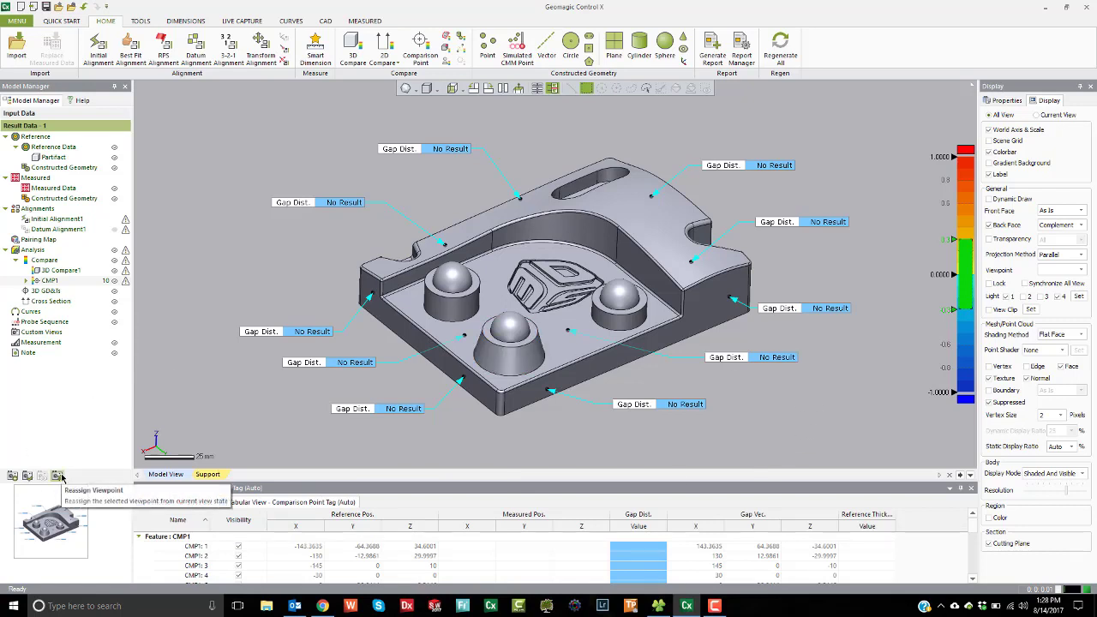
pyautogui.click(214, 268)
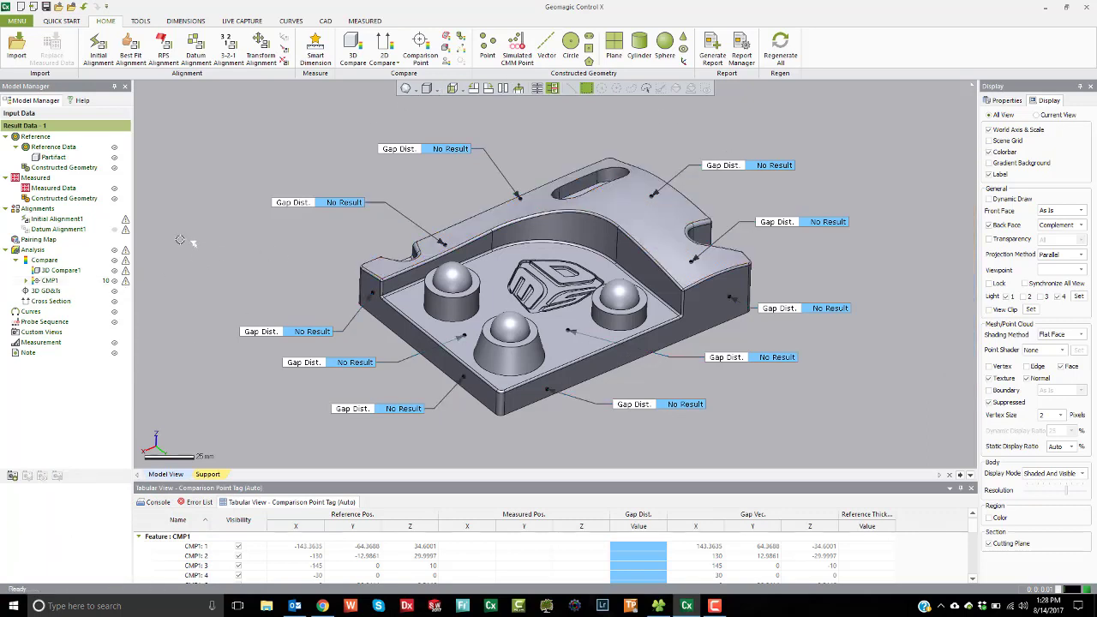
pyautogui.click(114, 281)
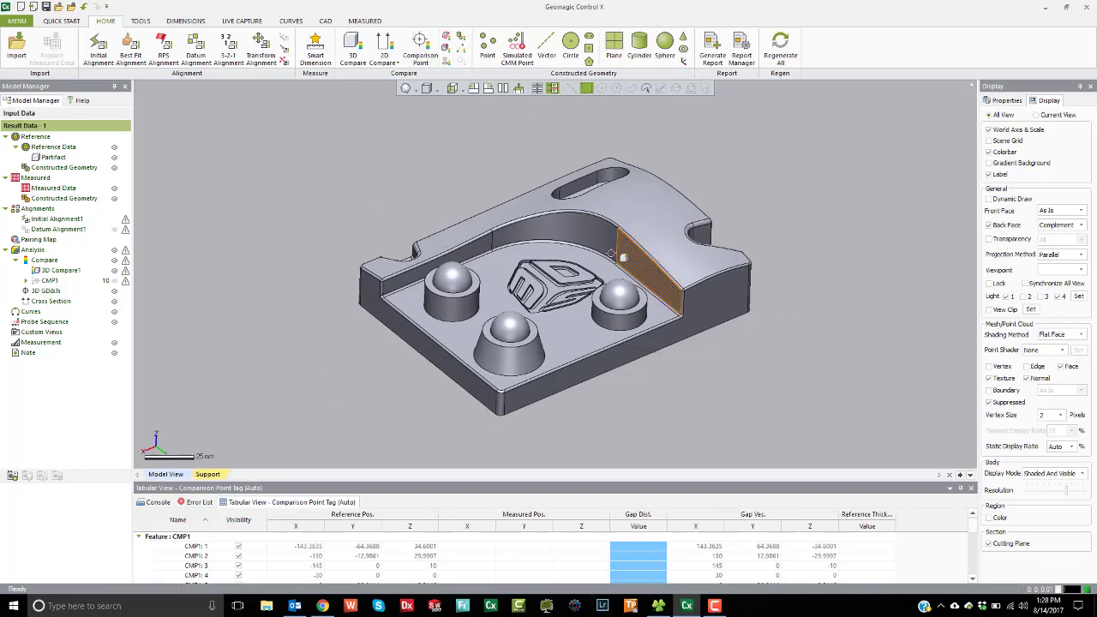
# Add a diameter Smart Dimension with ±0.1 tolerance to the sphere on the conical boss, placing its label outside the part.
pyautogui.moveTo(611, 254); pyautogui.dragTo(388, 176, button='right')
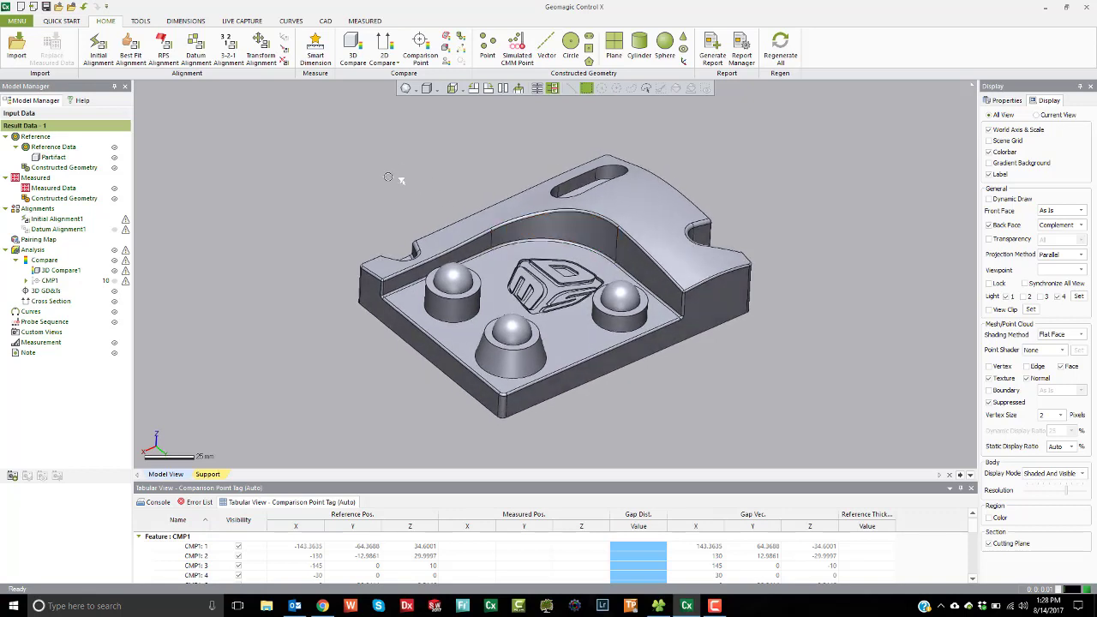
pyautogui.moveTo(388, 176)
pyautogui.mouseDown(button='right')
pyautogui.moveTo(419, 178)
pyautogui.moveTo(406, 176)
pyautogui.mouseUp(button='right')
pyautogui.click(65, 24)
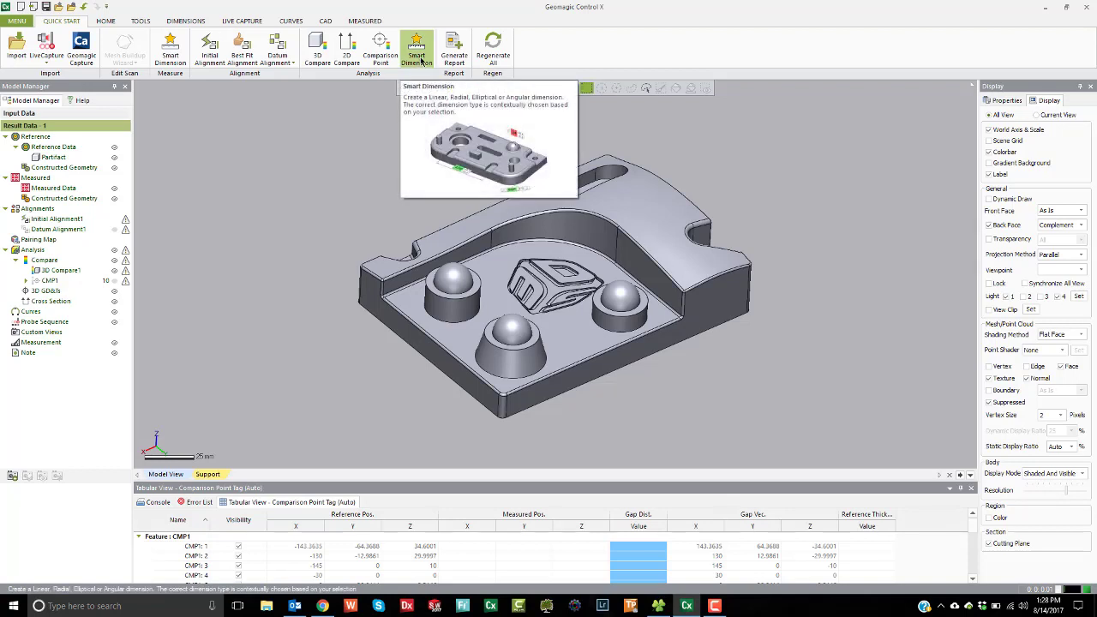
pyautogui.click(417, 56)
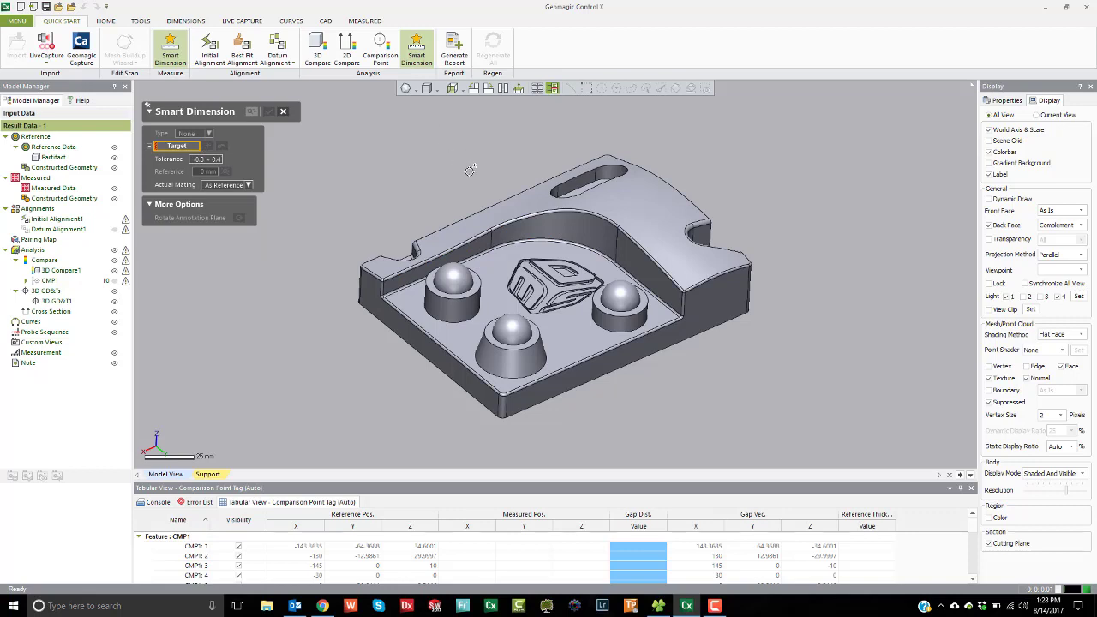
pyautogui.click(512, 329)
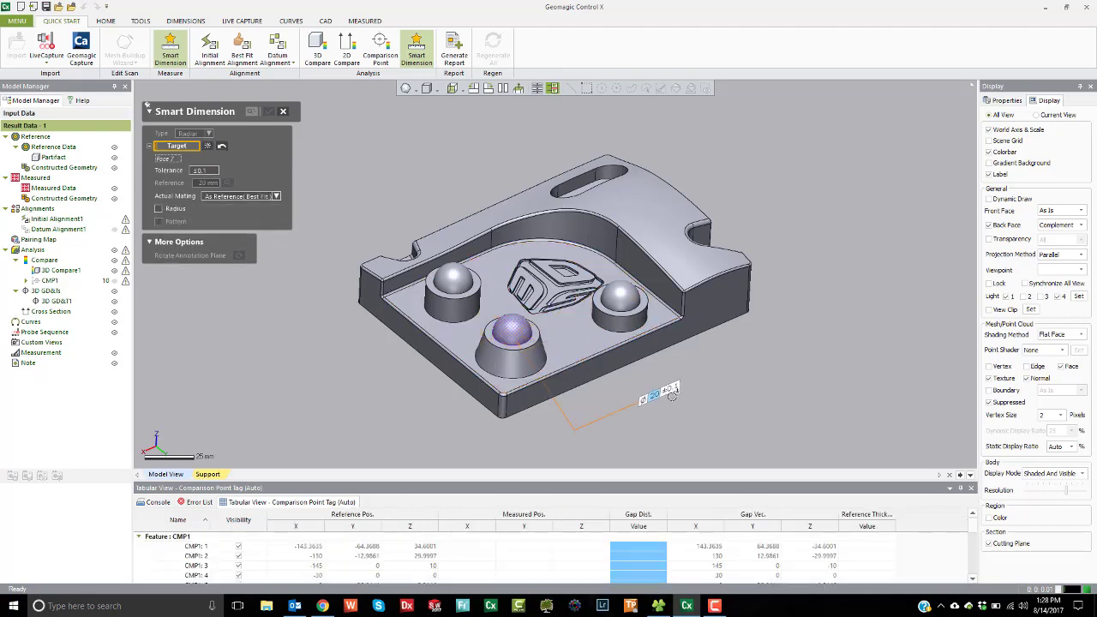
pyautogui.click(695, 378)
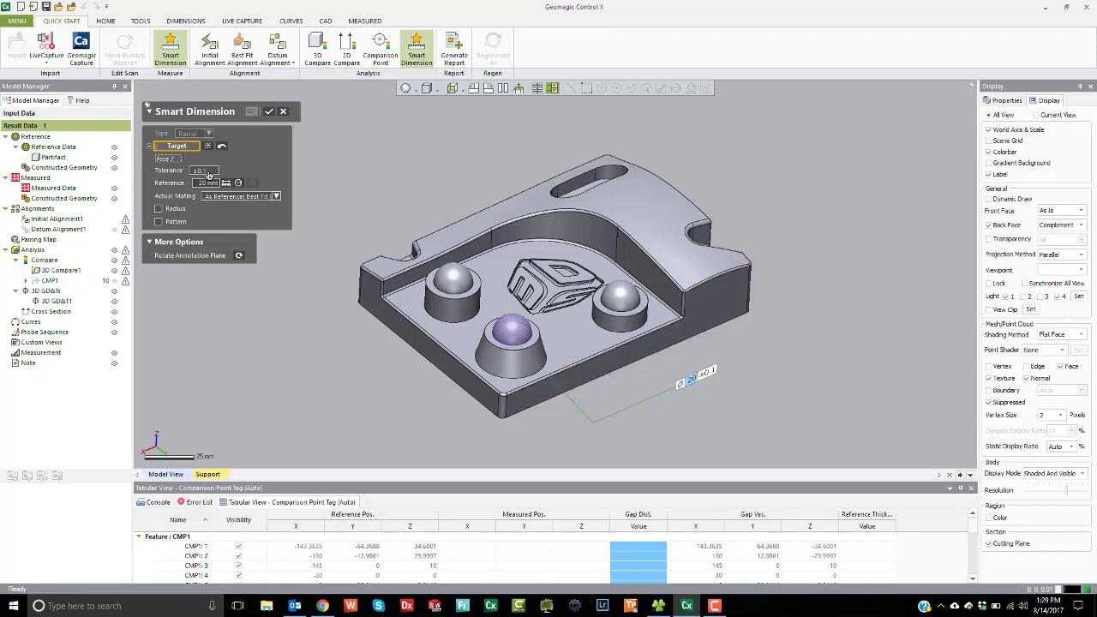
pyautogui.click(268, 113)
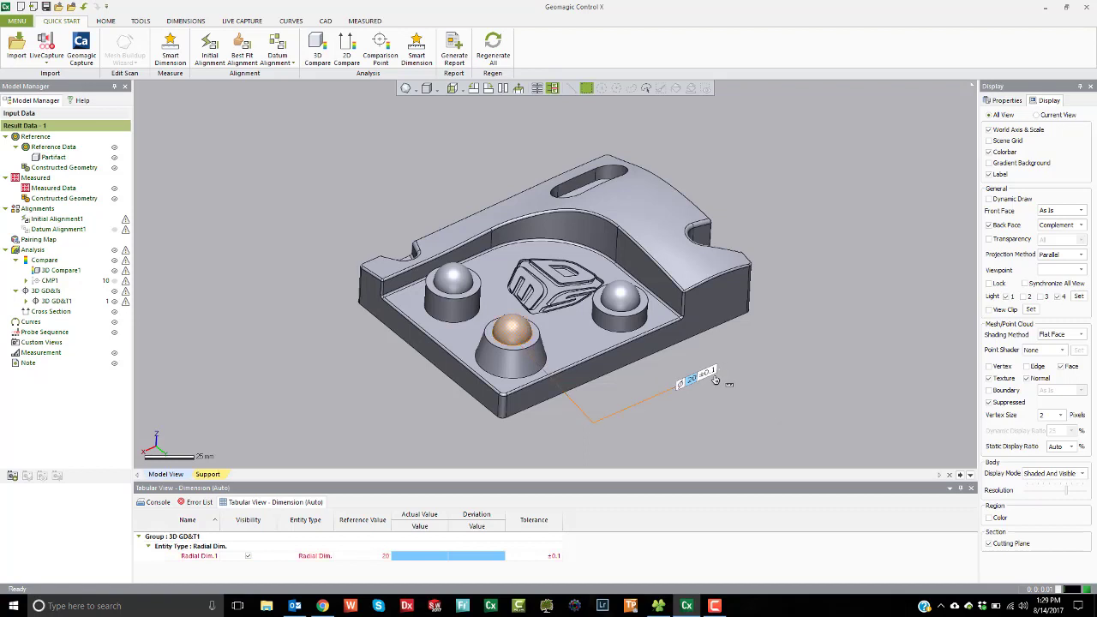
# Start a linear Smart Dimension between the spheres on the two cylindrical bosses and place it above the part.
pyautogui.click(169, 53)
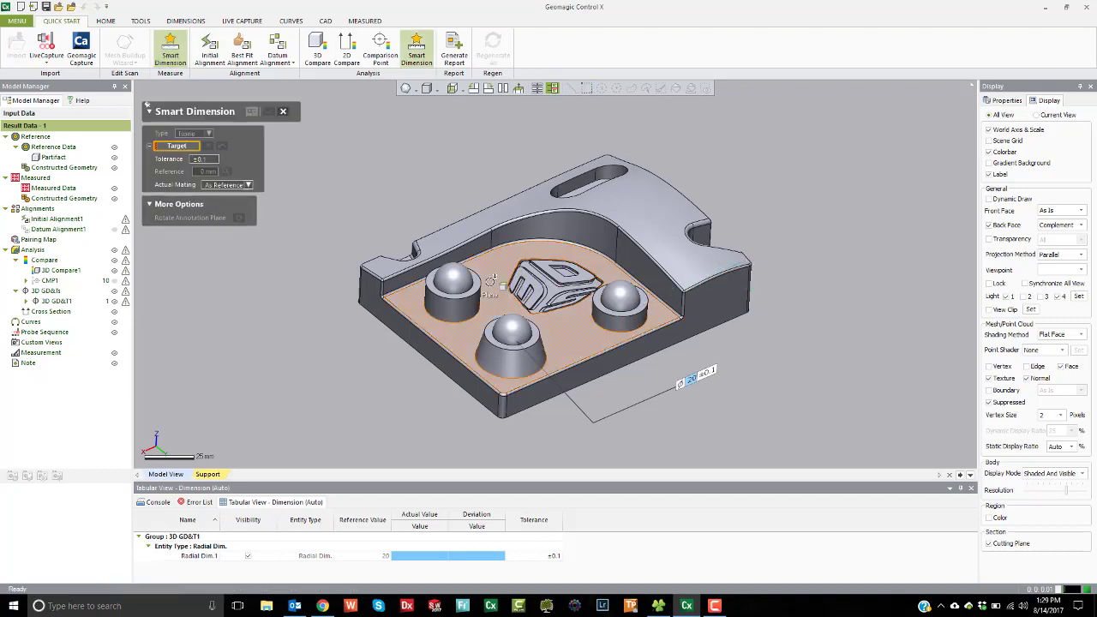
pyautogui.click(447, 274)
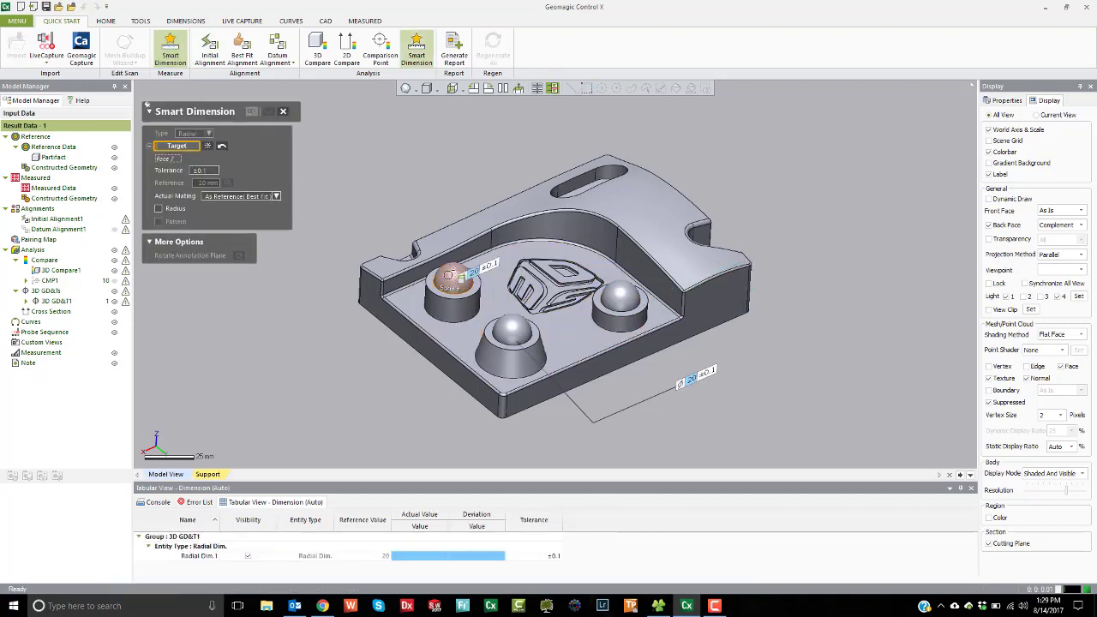
pyautogui.click(626, 293)
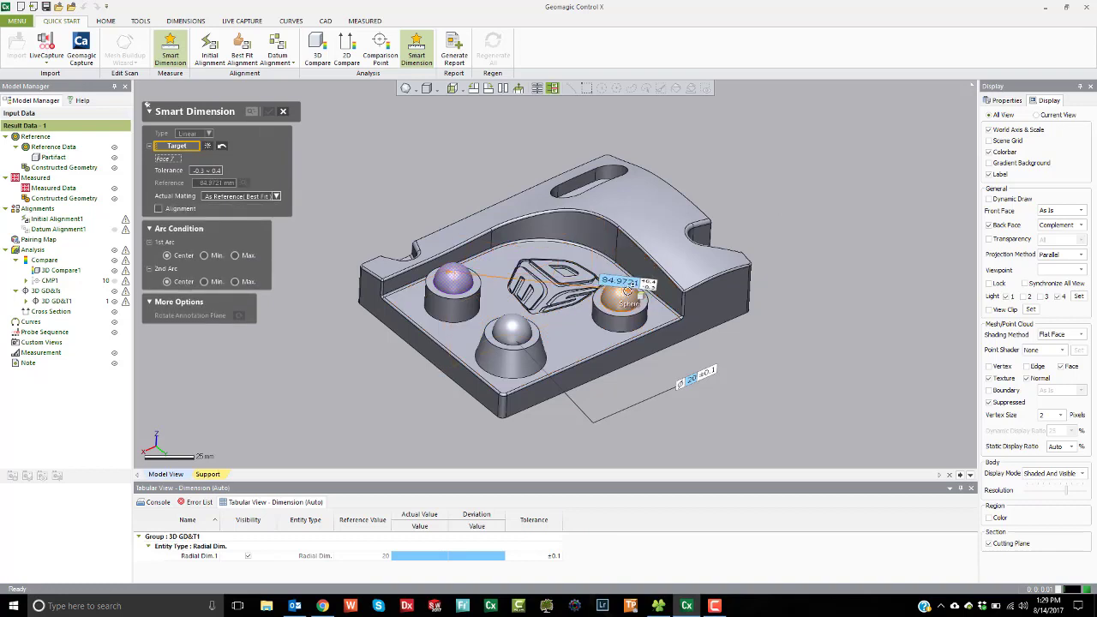
pyautogui.click(628, 284)
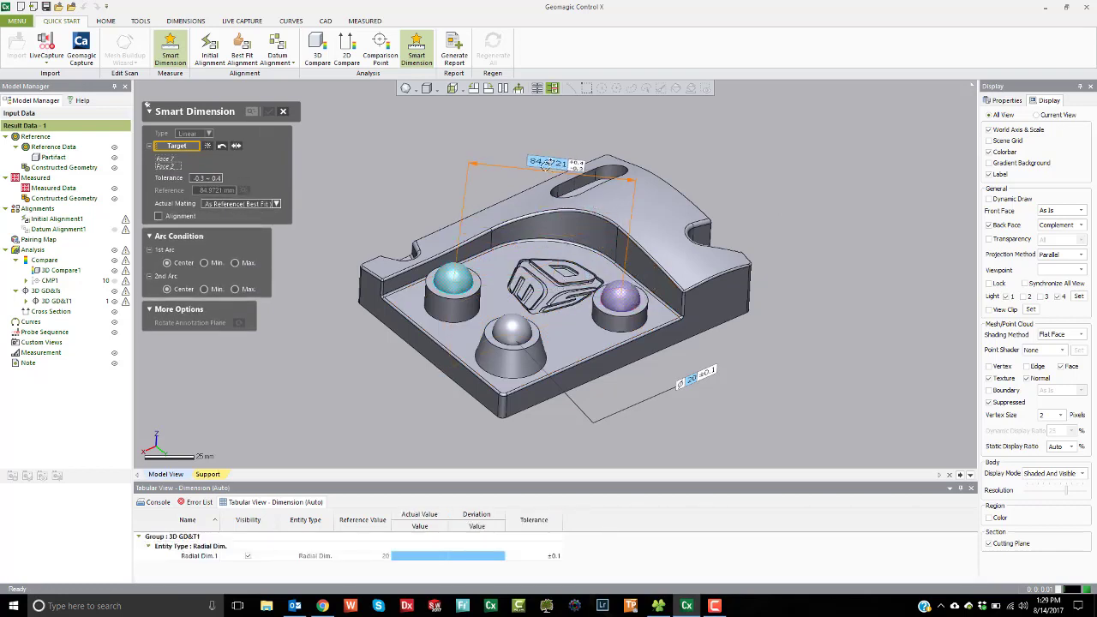
pyautogui.click(542, 155)
pyautogui.moveTo(542, 155); pyautogui.dragTo(583, 249, button='right')
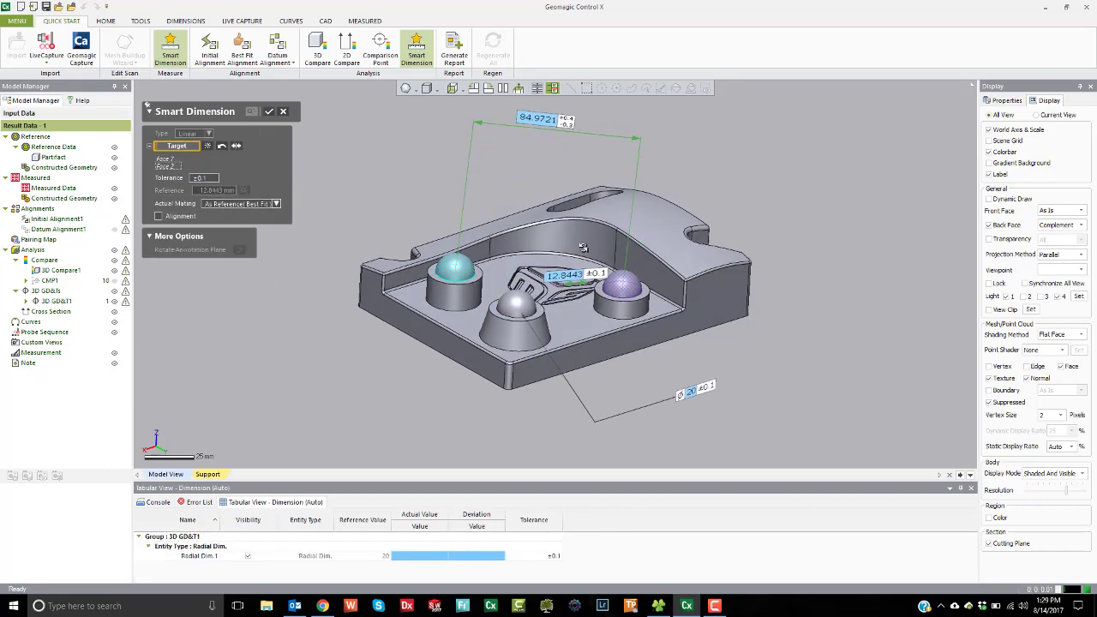
pyautogui.click(548, 120)
pyautogui.moveTo(548, 120); pyautogui.dragTo(546, 155)
pyautogui.moveTo(557, 232); pyautogui.dragTo(608, 243, button='right')
pyautogui.click(701, 224)
pyautogui.click(652, 233)
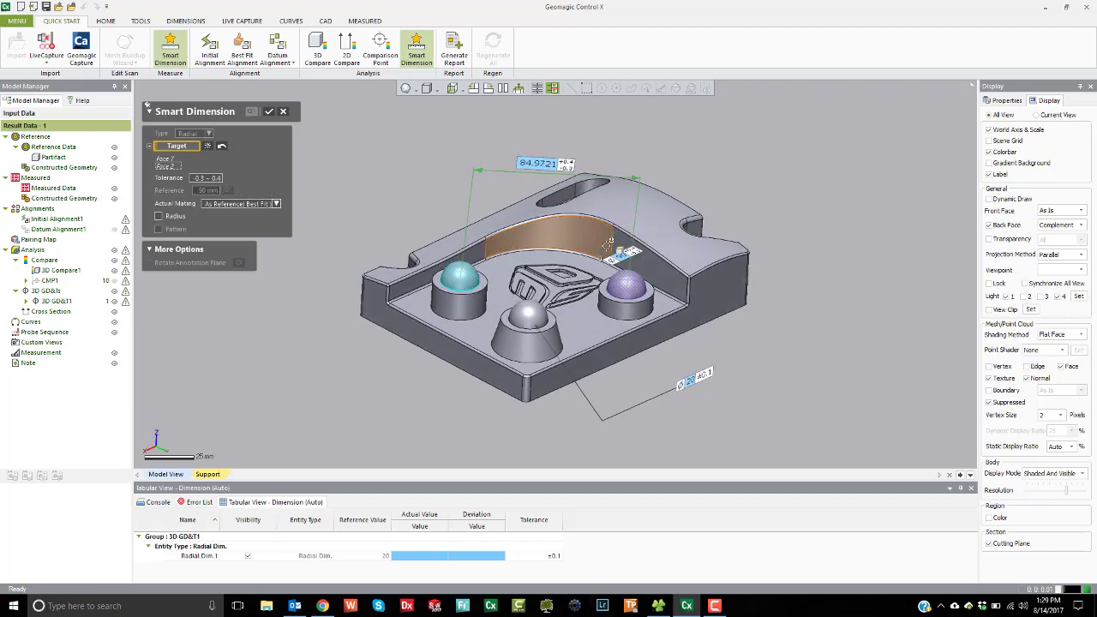
pyautogui.click(665, 135)
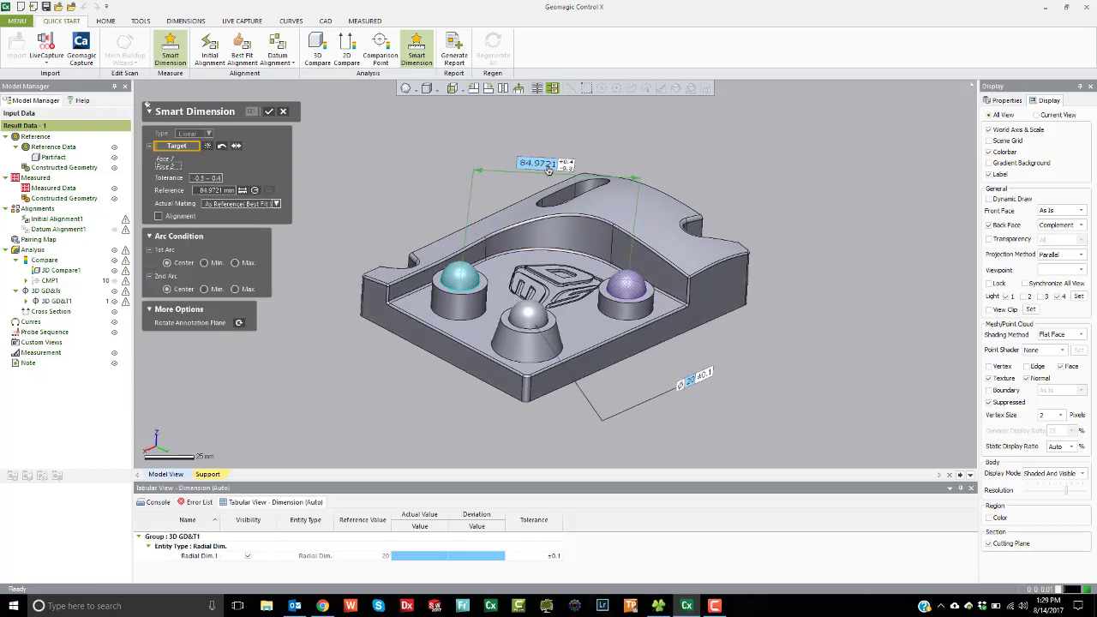
pyautogui.moveTo(535, 184); pyautogui.dragTo(543, 190, button='right')
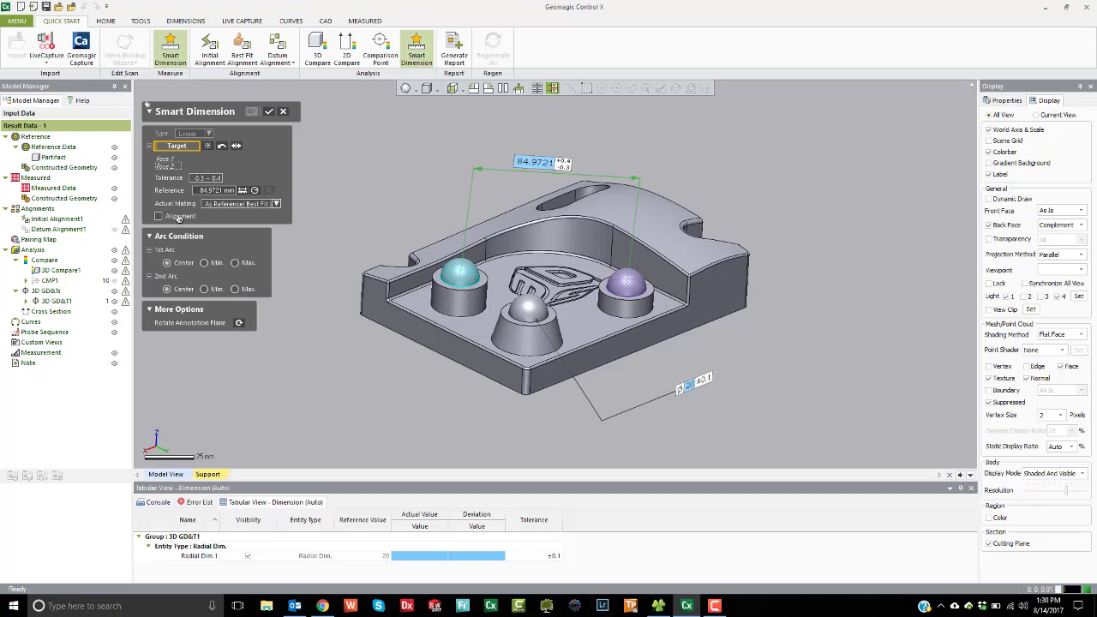
# Enable alignment for the sphere-to-sphere dimension, try the Y-axis and Z-axis directions, and settle on the X-axis.
pyautogui.click(160, 216)
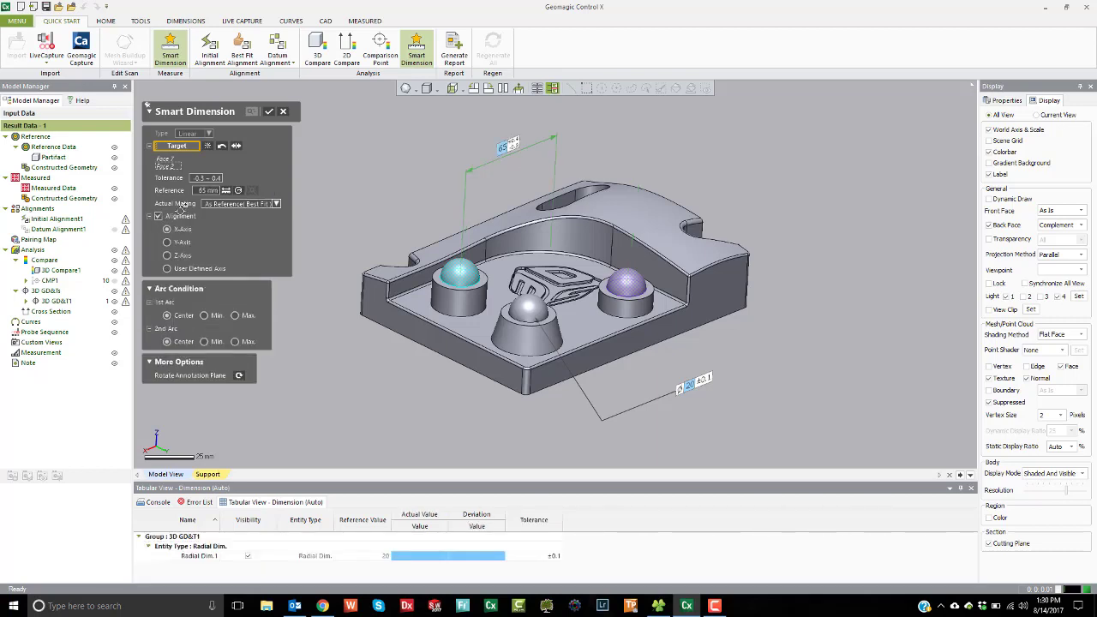
pyautogui.click(607, 328)
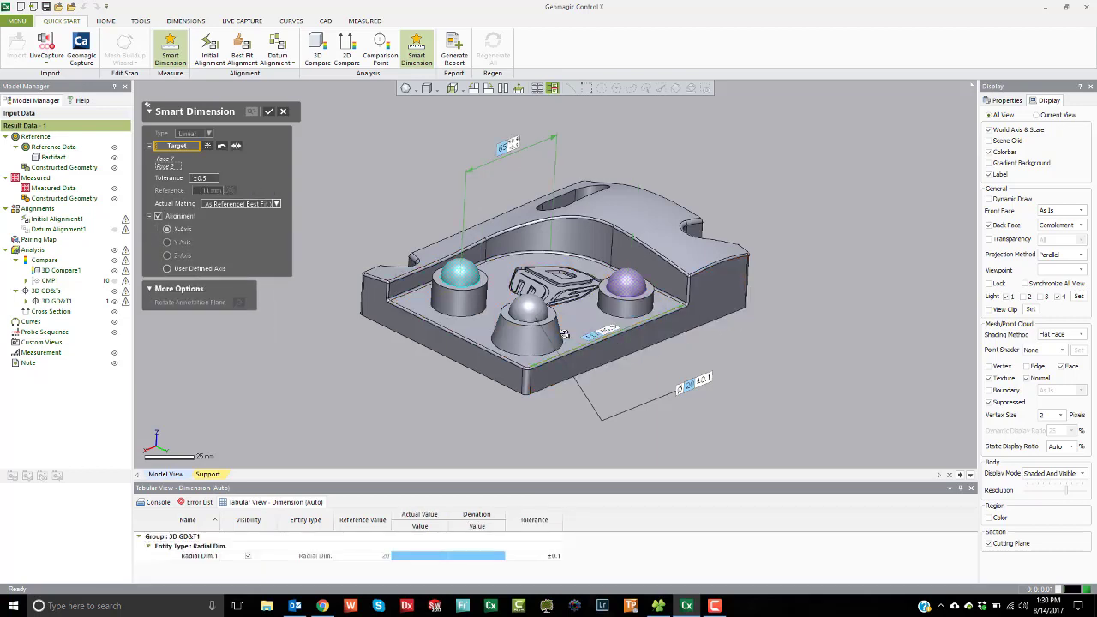
pyautogui.moveTo(608, 329); pyautogui.dragTo(505, 324, button='right')
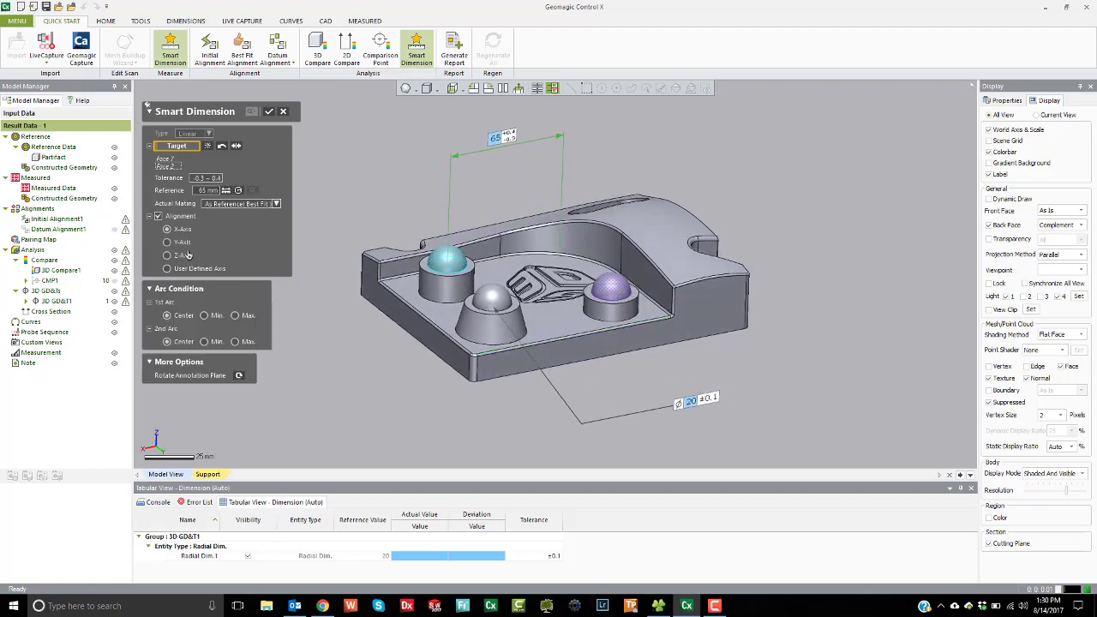
pyautogui.click(176, 243)
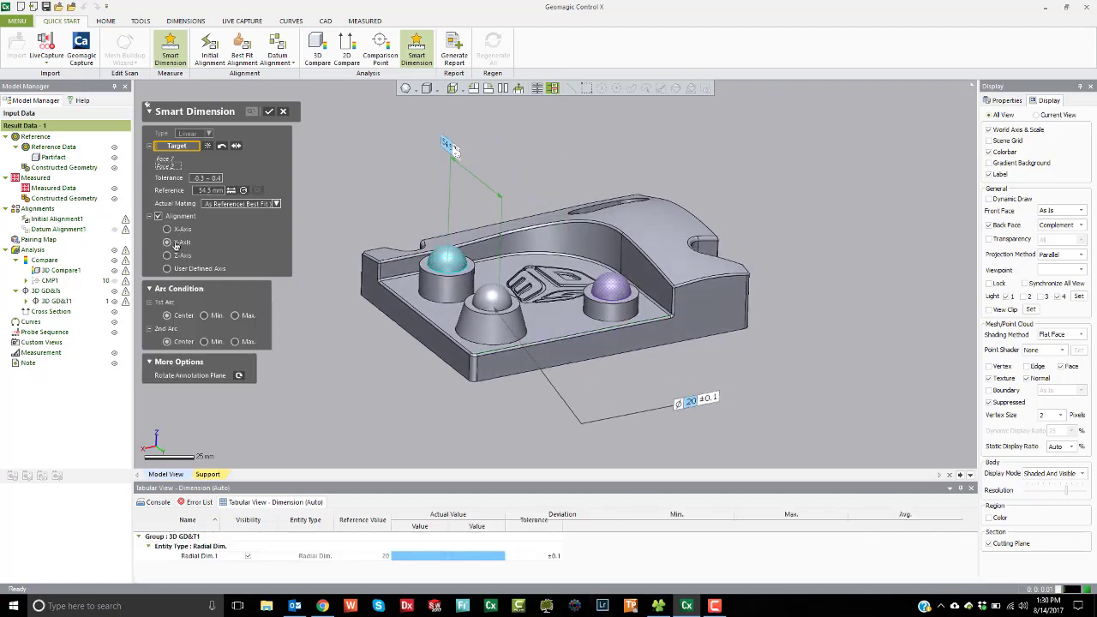
pyautogui.click(180, 257)
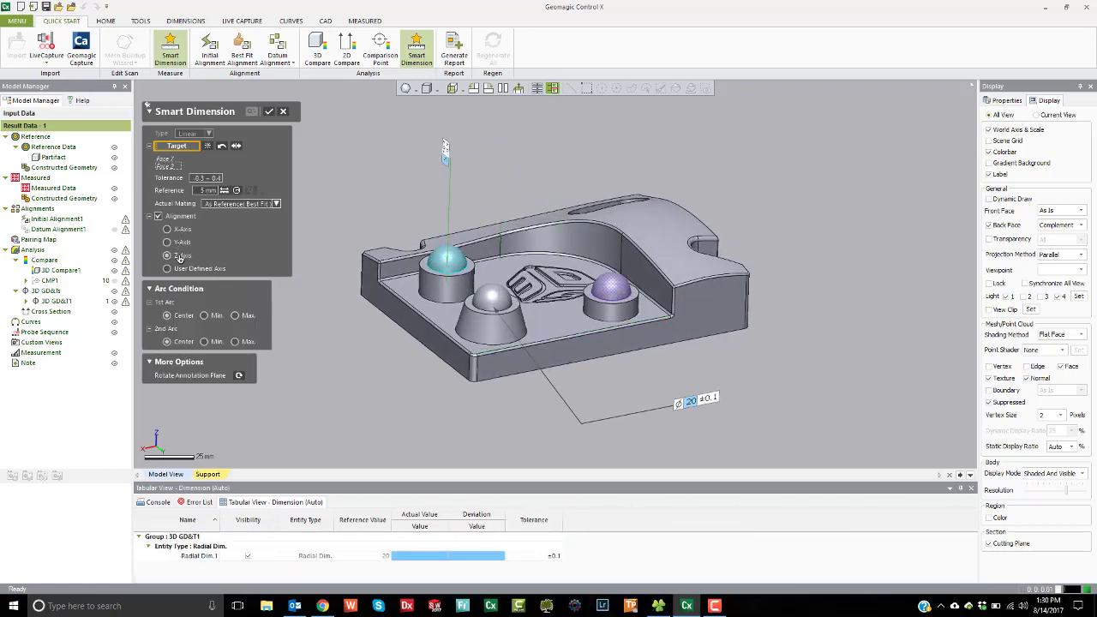
pyautogui.click(174, 230)
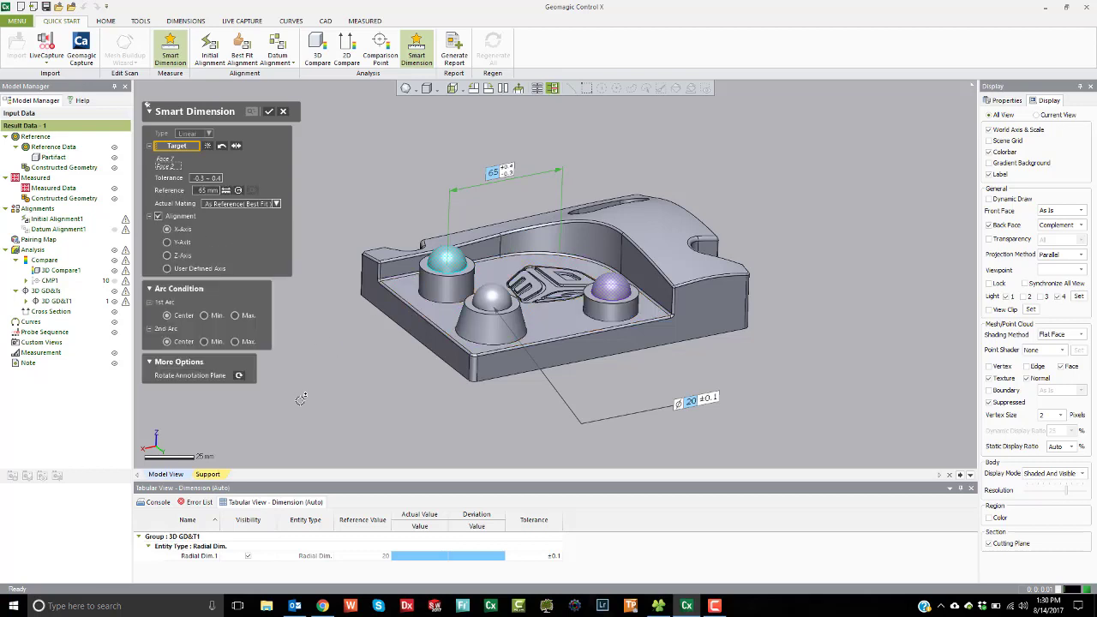
# Set both arc conditions of the sphere-to-sphere dimension to Max and check its extents from the side.
pyautogui.click(236, 316)
pyautogui.click(238, 342)
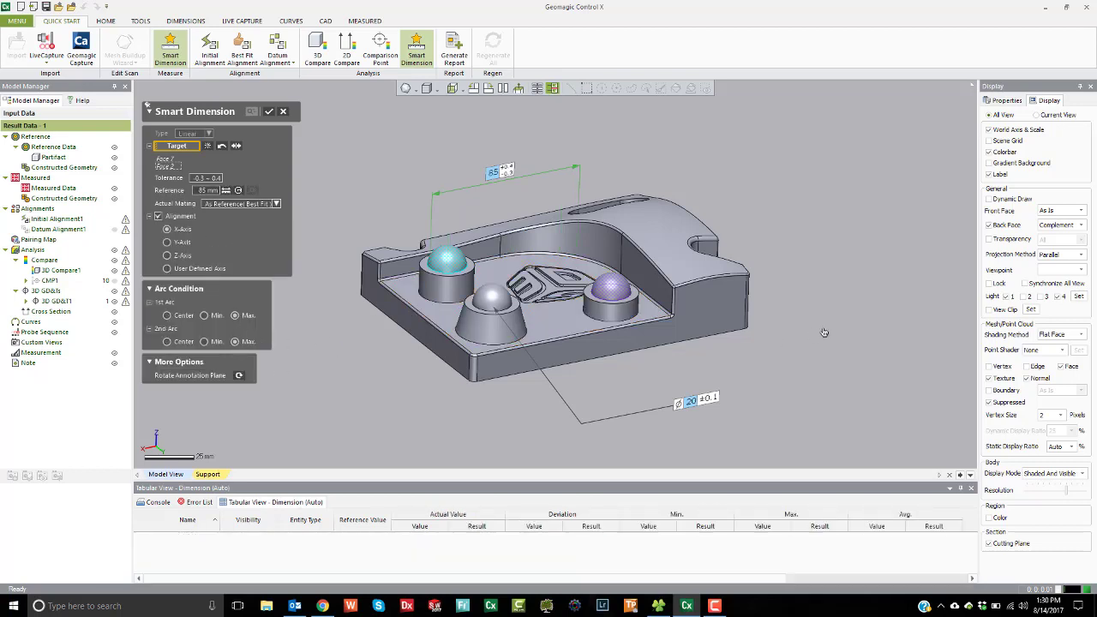
pyautogui.moveTo(532, 283); pyautogui.dragTo(467, 283, button='right')
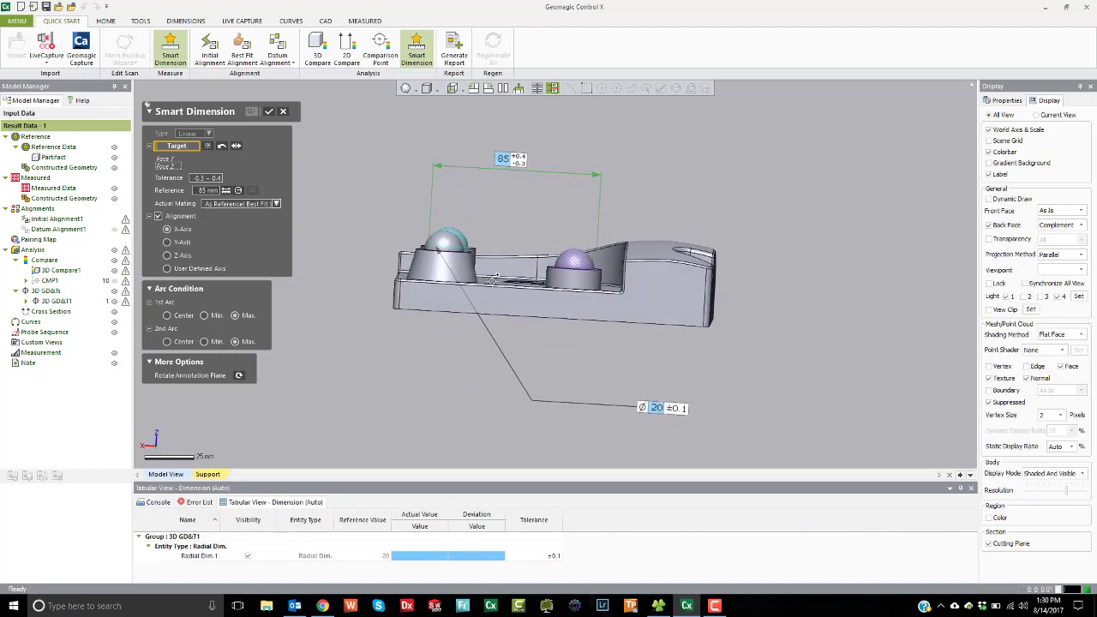
pyautogui.click(661, 410)
pyautogui.scroll(5, 592, 269)
pyautogui.scroll(3, 600, 257)
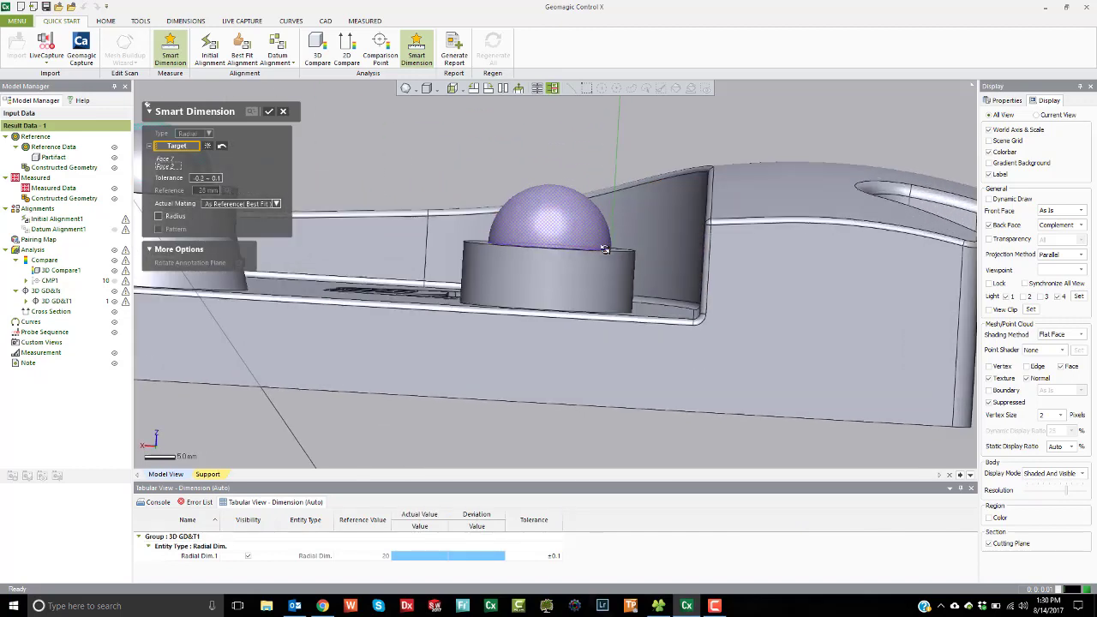
pyautogui.scroll(-5, 625, 245)
pyautogui.scroll(-3, 297, 190)
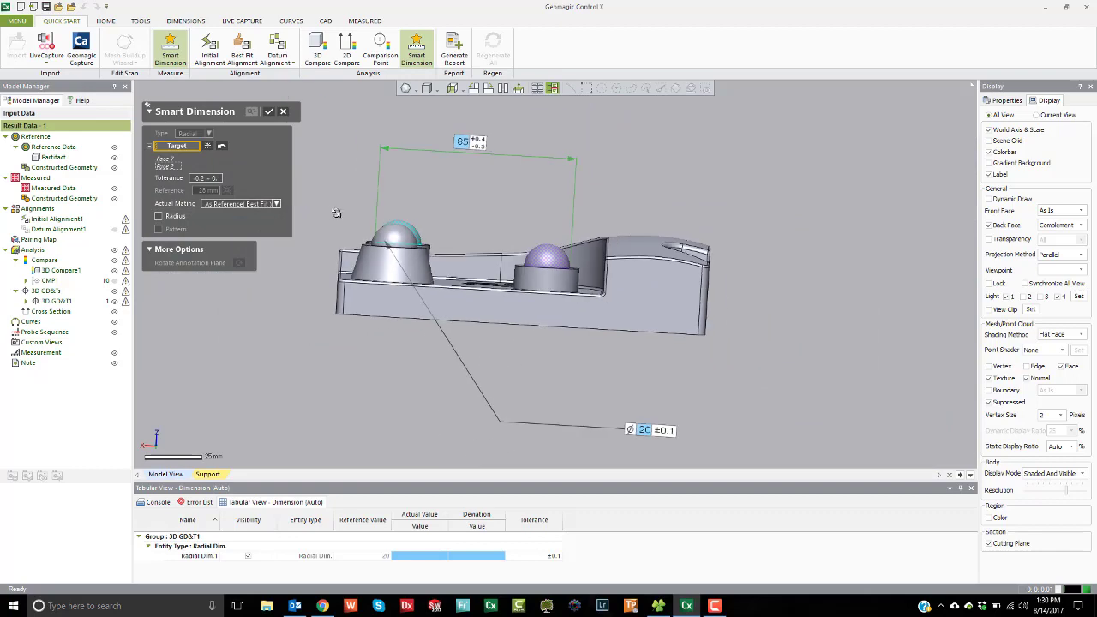
# Check the sphere-to-sphere linear dimension from an oblique view of the part and accept it.
pyautogui.moveTo(456, 183); pyautogui.dragTo(575, 250, button='right')
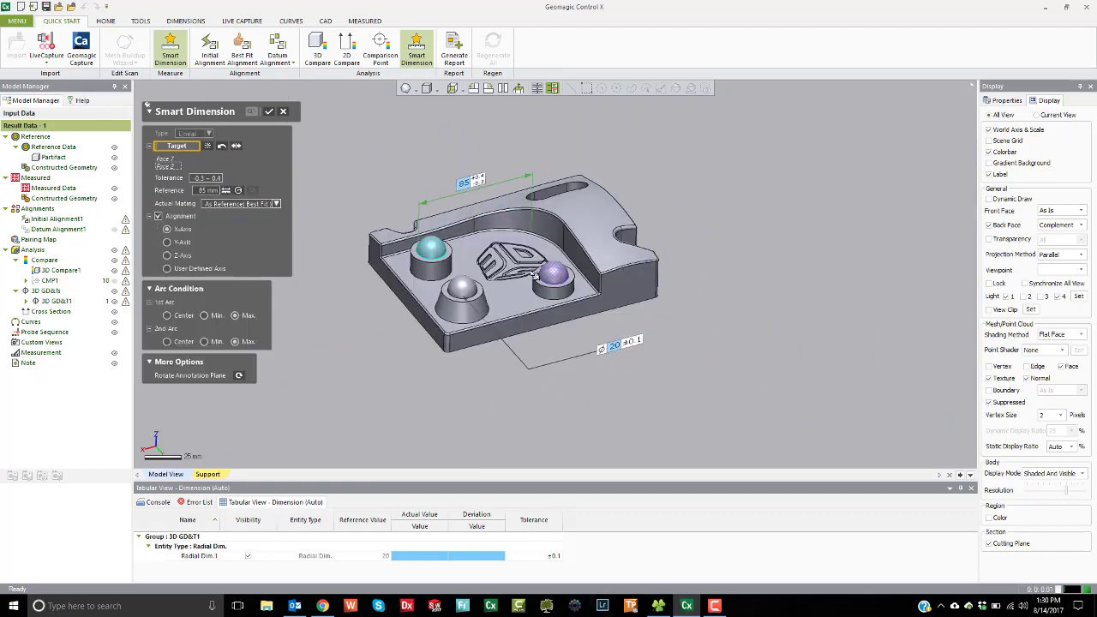
pyautogui.scroll(4, 495, 240)
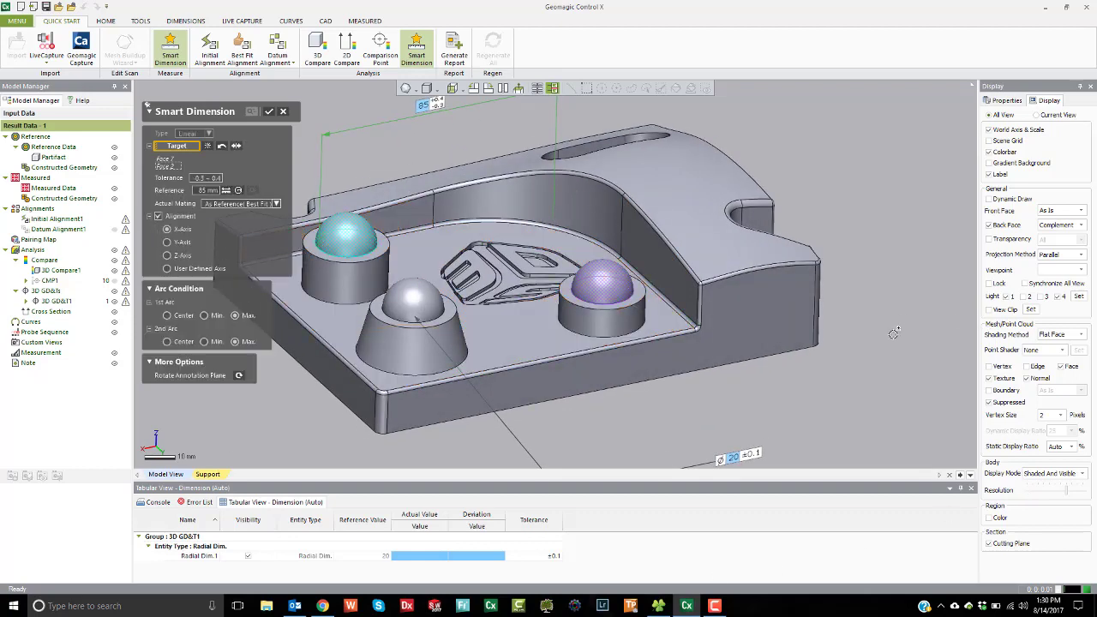
pyautogui.scroll(-3, 894, 333)
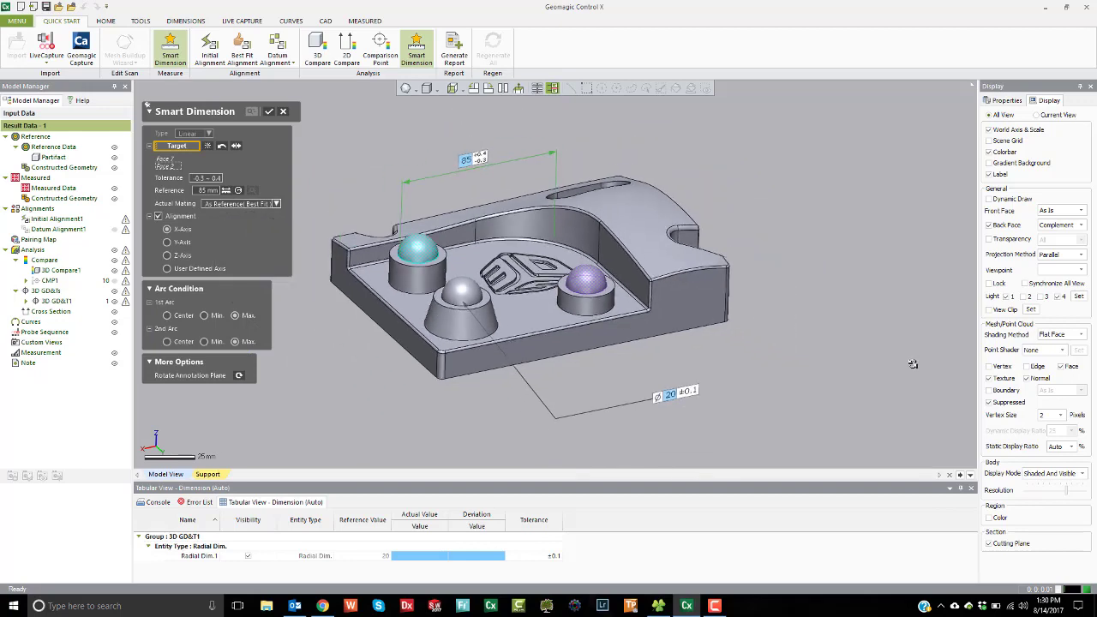
pyautogui.click(268, 113)
pyautogui.moveTo(774, 323); pyautogui.dragTo(259, 108, button='right')
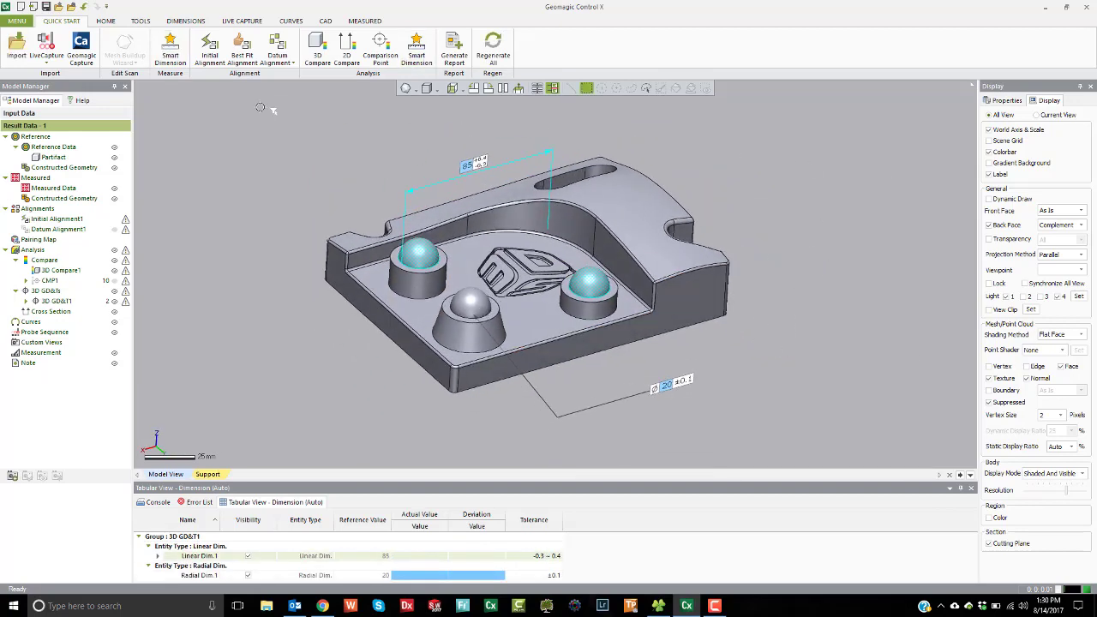
# Add an angular Smart Dimension between the two flat perpendicular pocket walls, placing its arc in front of the part.
pyautogui.click(169, 47)
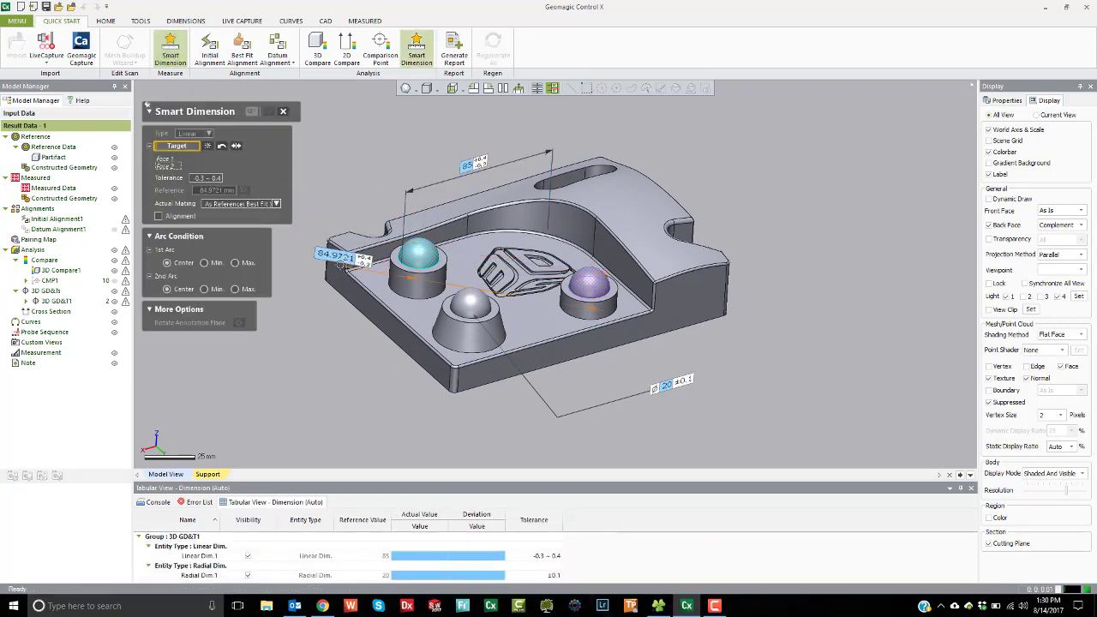
pyautogui.press('Escape')
pyautogui.click(366, 257)
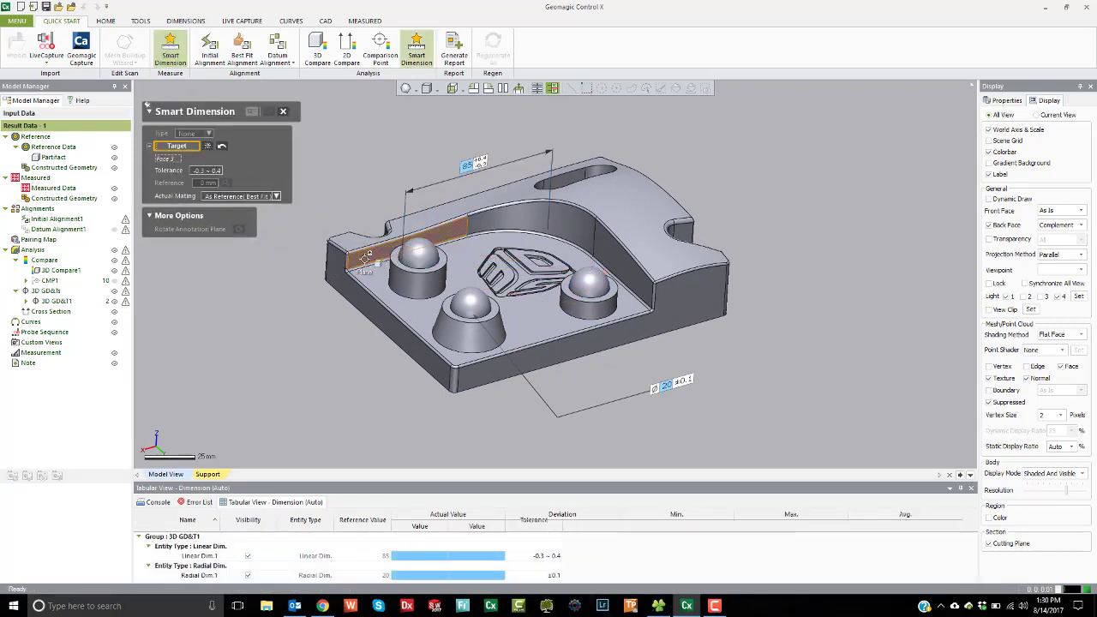
pyautogui.click(632, 273)
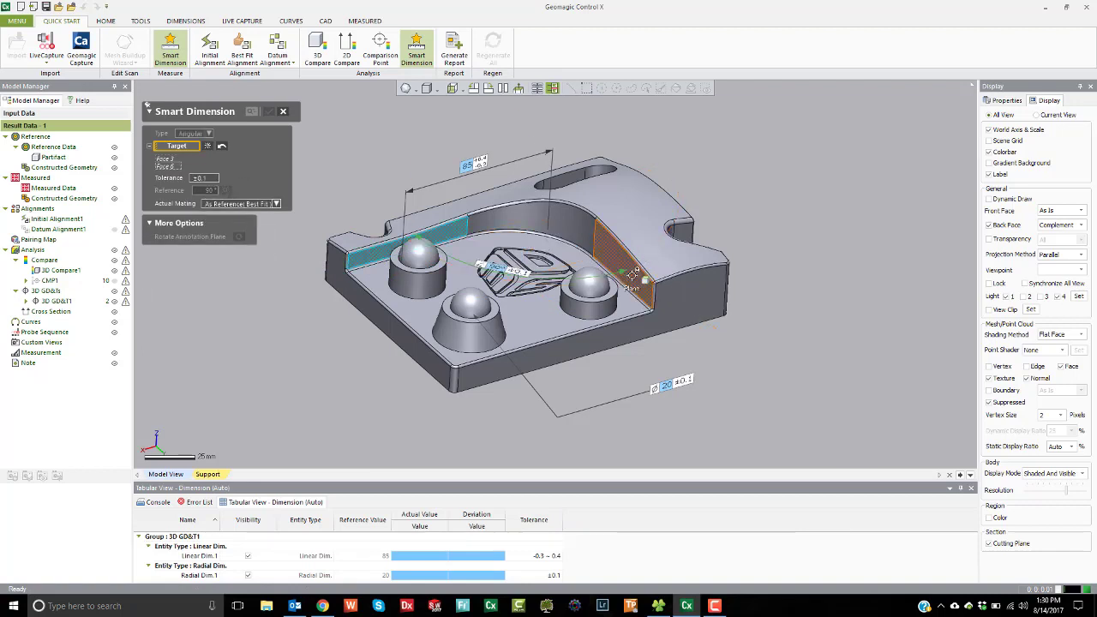
pyautogui.click(430, 410)
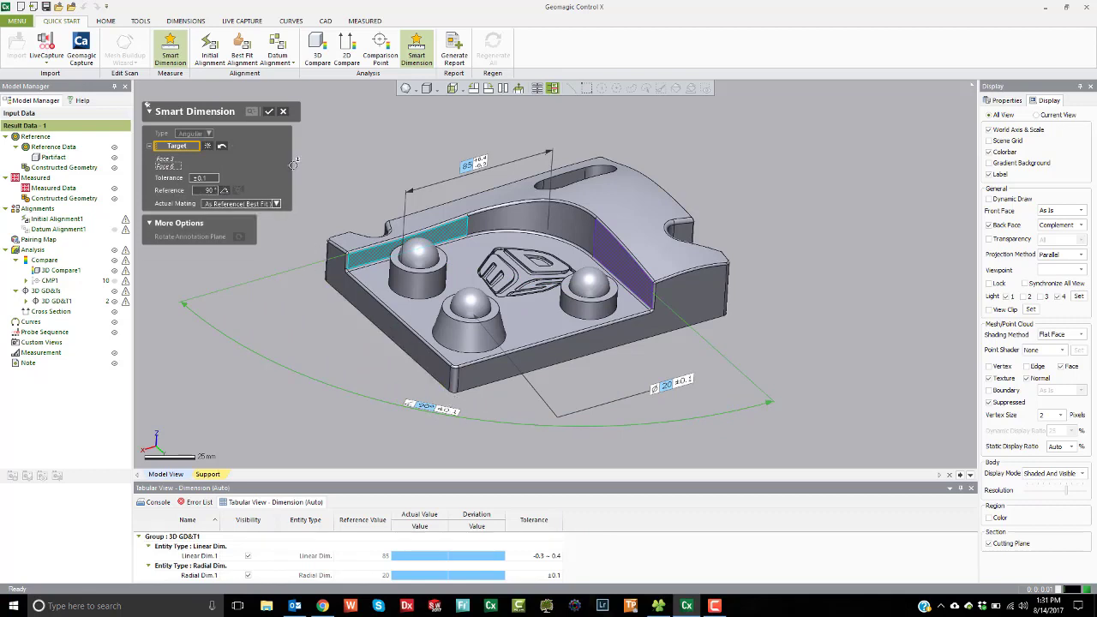
pyautogui.click(268, 111)
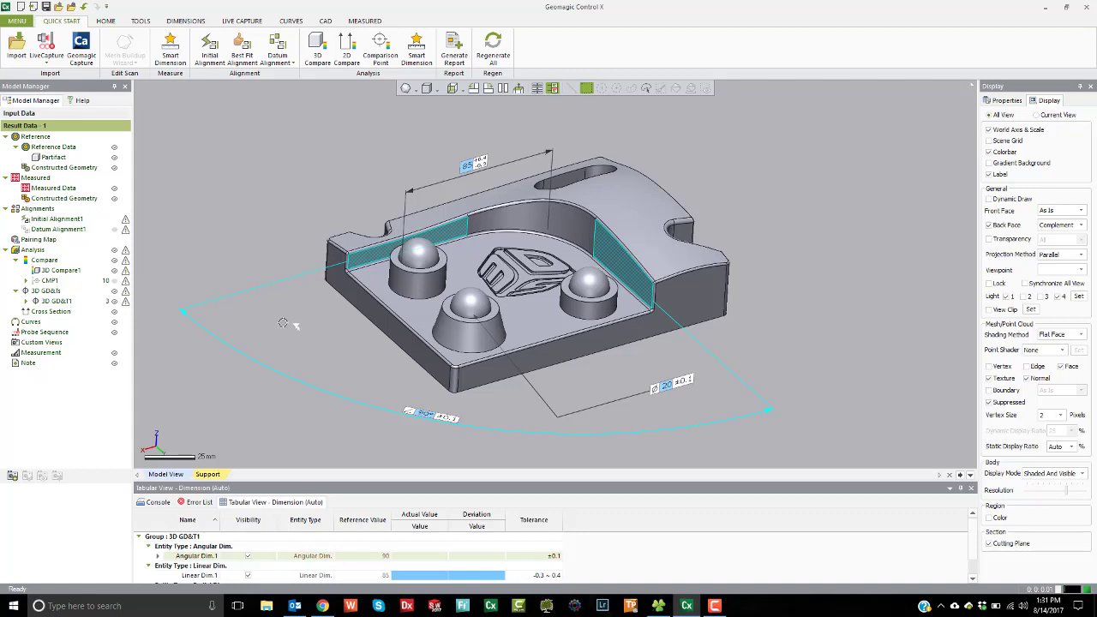
# Add a diameter Smart Dimension to the rear cylindrical boss, placing its label outside the part beside the boss.
pyautogui.click(171, 48)
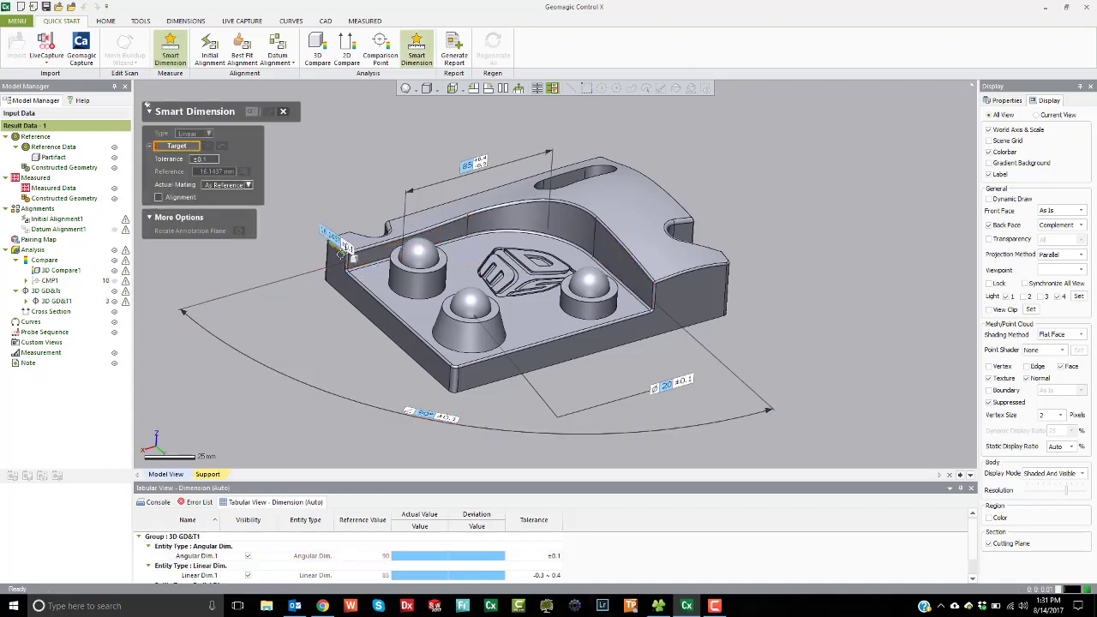
pyautogui.click(401, 277)
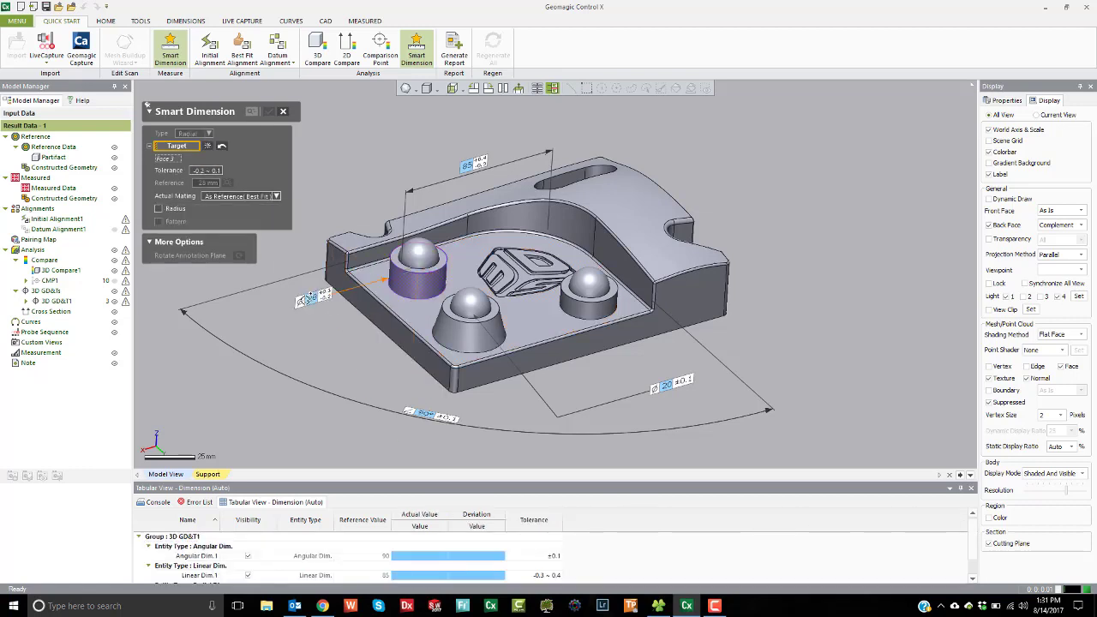
pyautogui.click(272, 262)
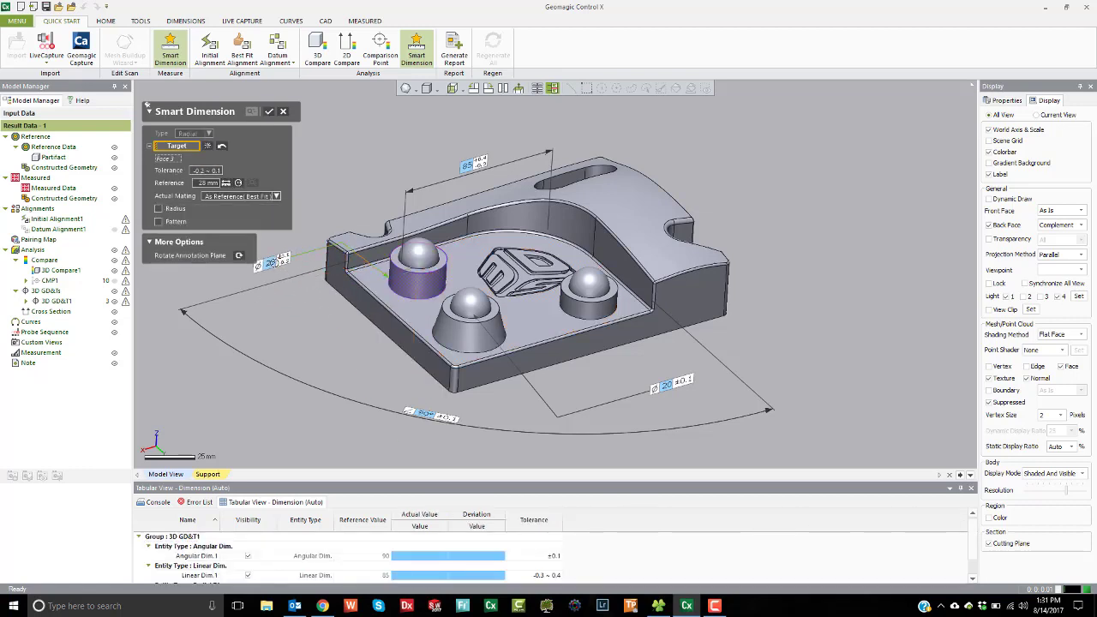
pyautogui.click(269, 115)
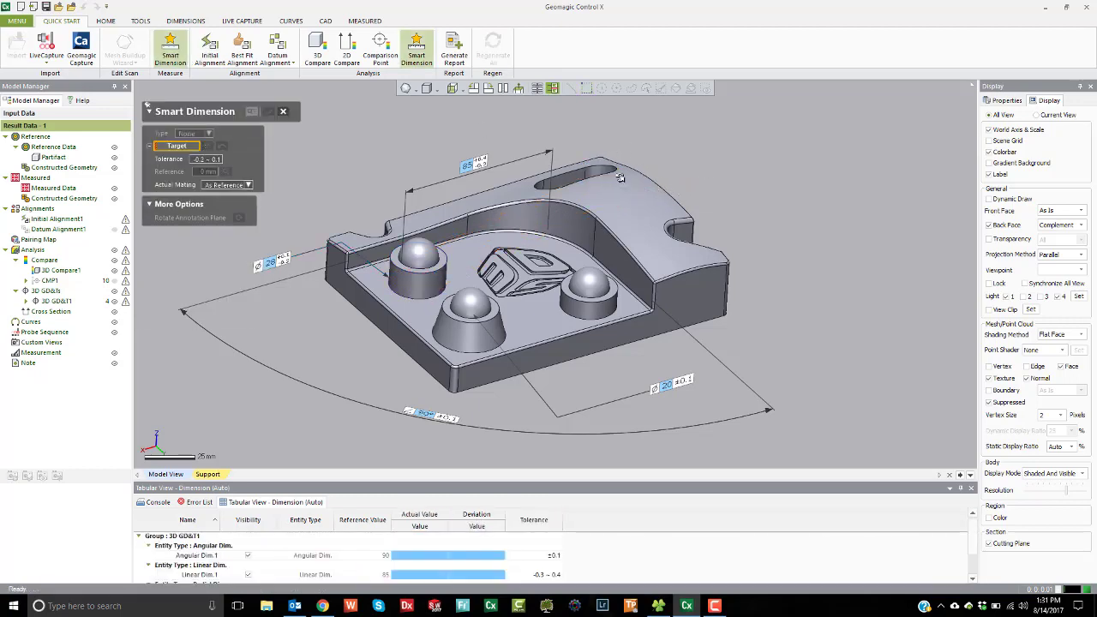
# Add a linear Smart Dimension between the centers of the slot's two rounded ends, placing it above the part.
pyautogui.scroll(5, 596, 172)
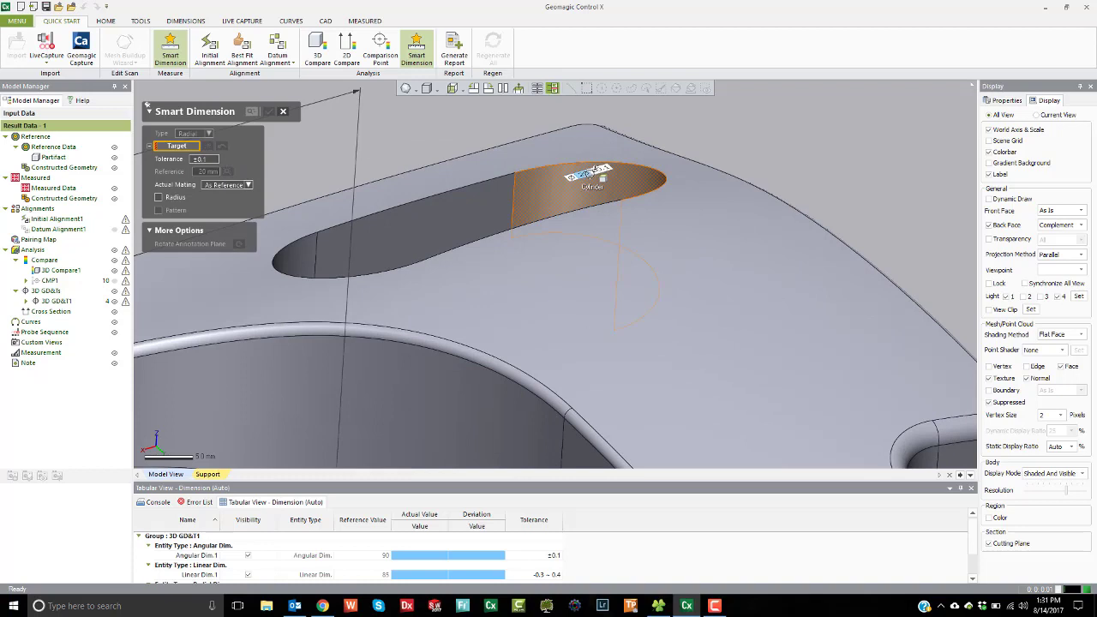
pyautogui.click(308, 250)
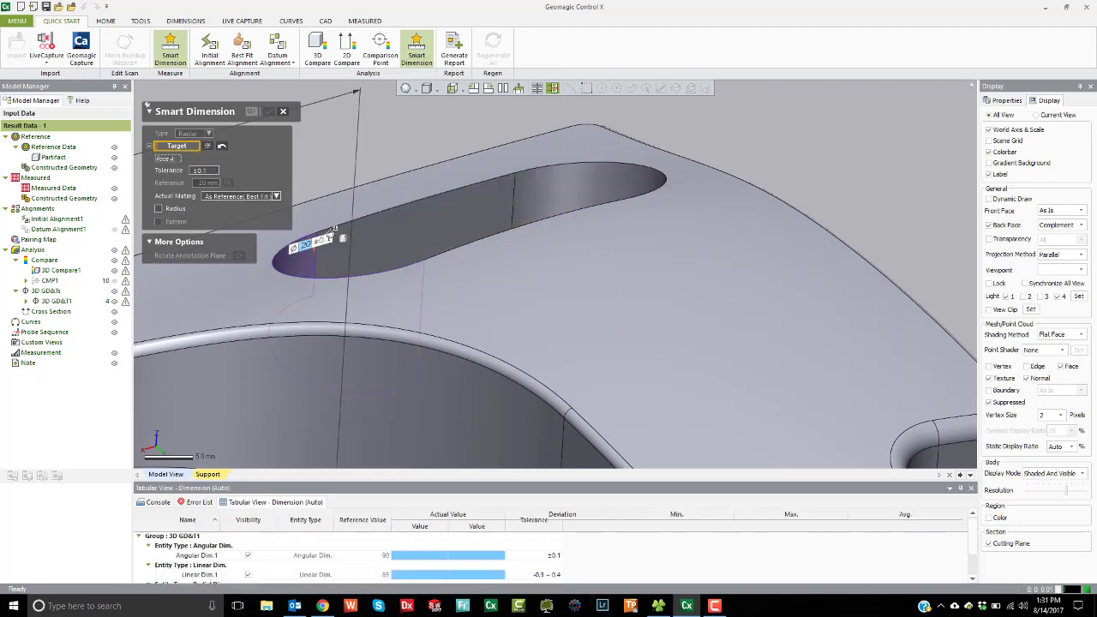
pyautogui.click(551, 172)
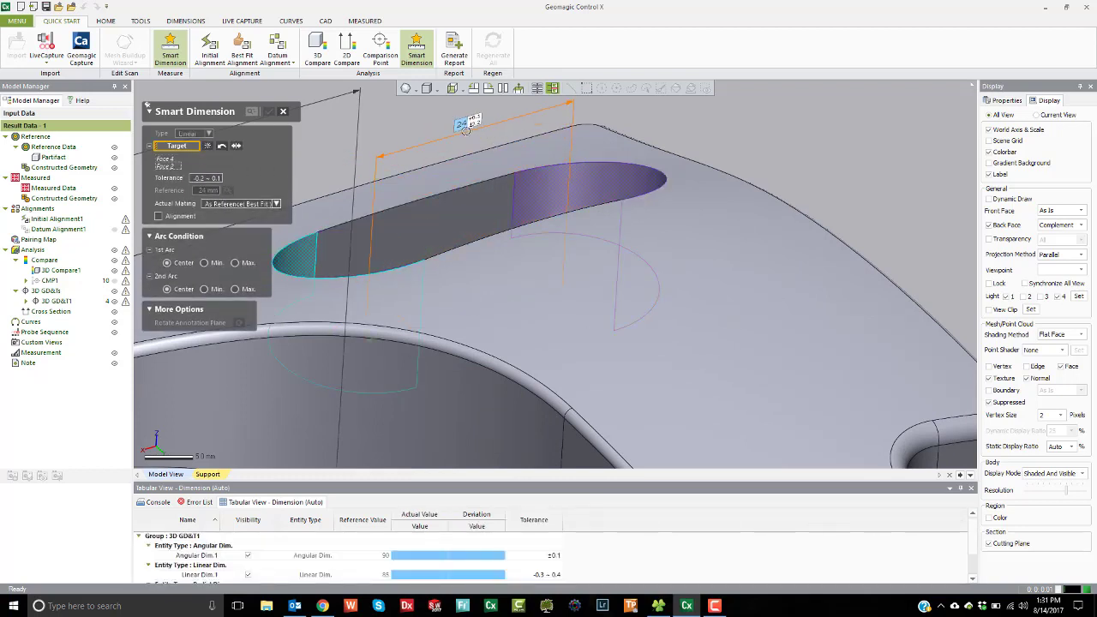
pyautogui.scroll(-3, 470, 127)
pyautogui.click(494, 133)
pyautogui.scroll(-4, 494, 132)
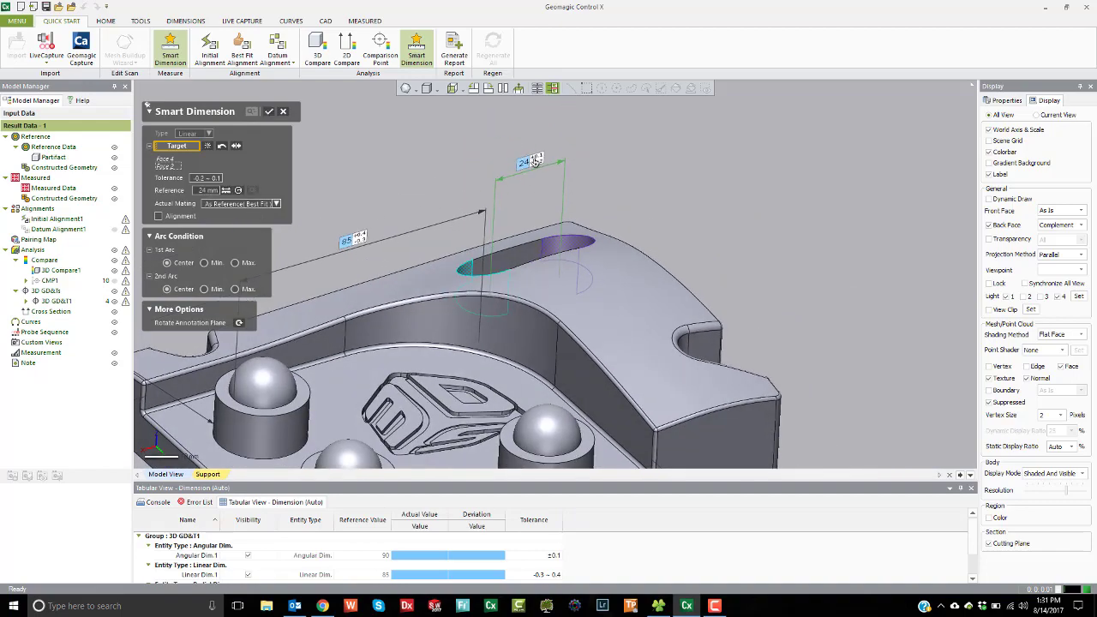
pyautogui.moveTo(519, 174); pyautogui.dragTo(319, 138, button='right')
pyautogui.scroll(-3, 525, 250)
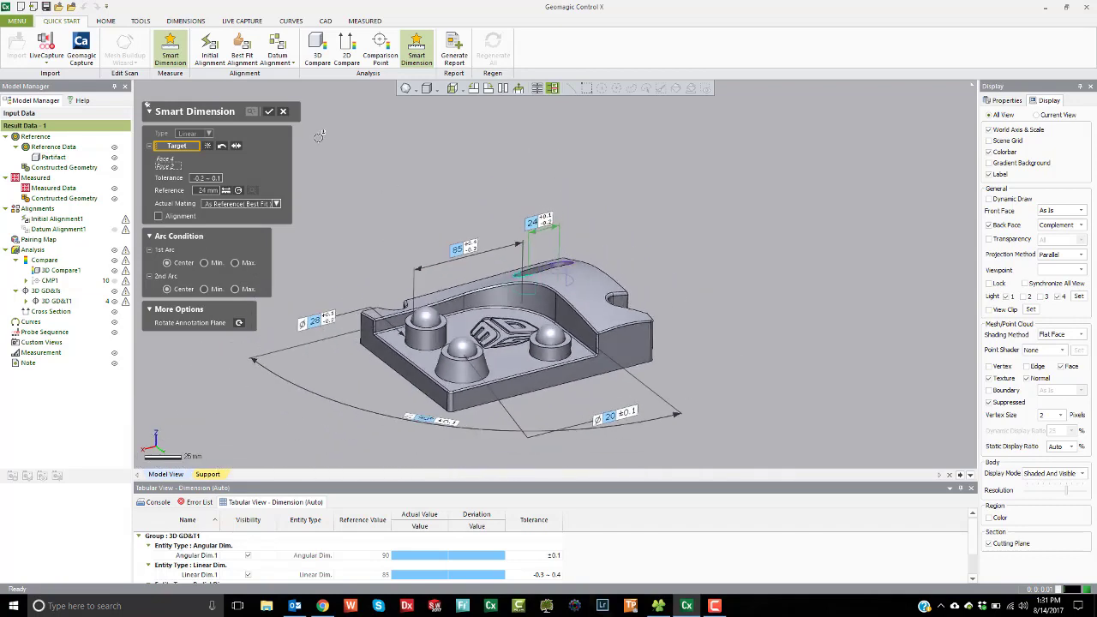
pyautogui.click(267, 114)
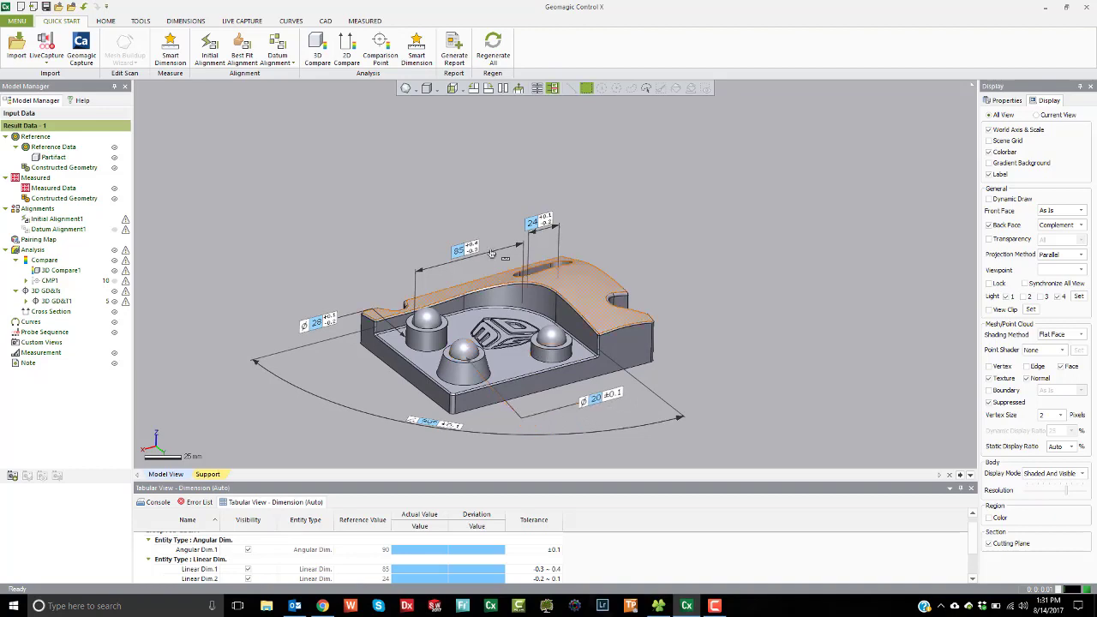
# Frame the dimensioned part, store this view as the viewpoint of 3D GD&T1, and hide the group's dimensions.
pyautogui.scroll(-2, 420, 357)
pyautogui.scroll(3, 445, 342)
pyautogui.scroll(-1, 643, 291)
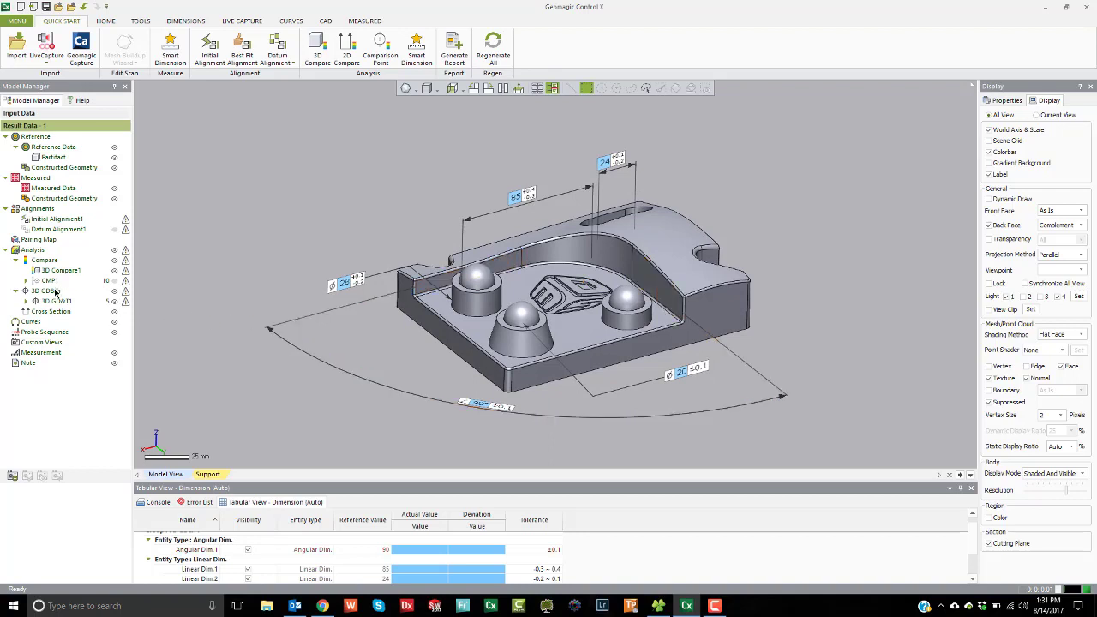
pyautogui.click(55, 301)
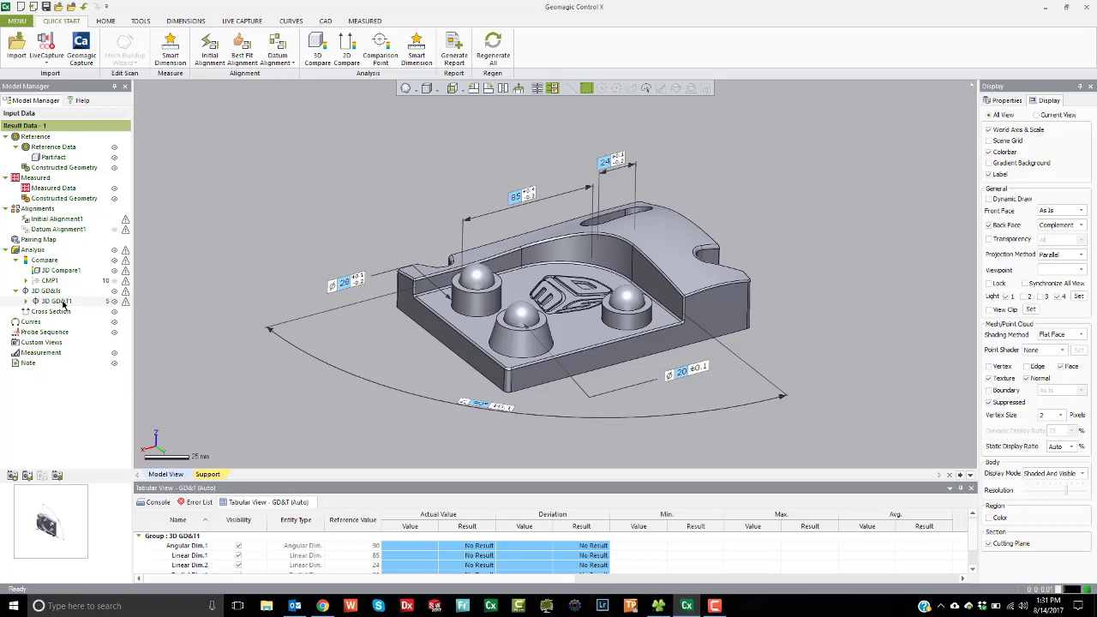
pyautogui.click(57, 478)
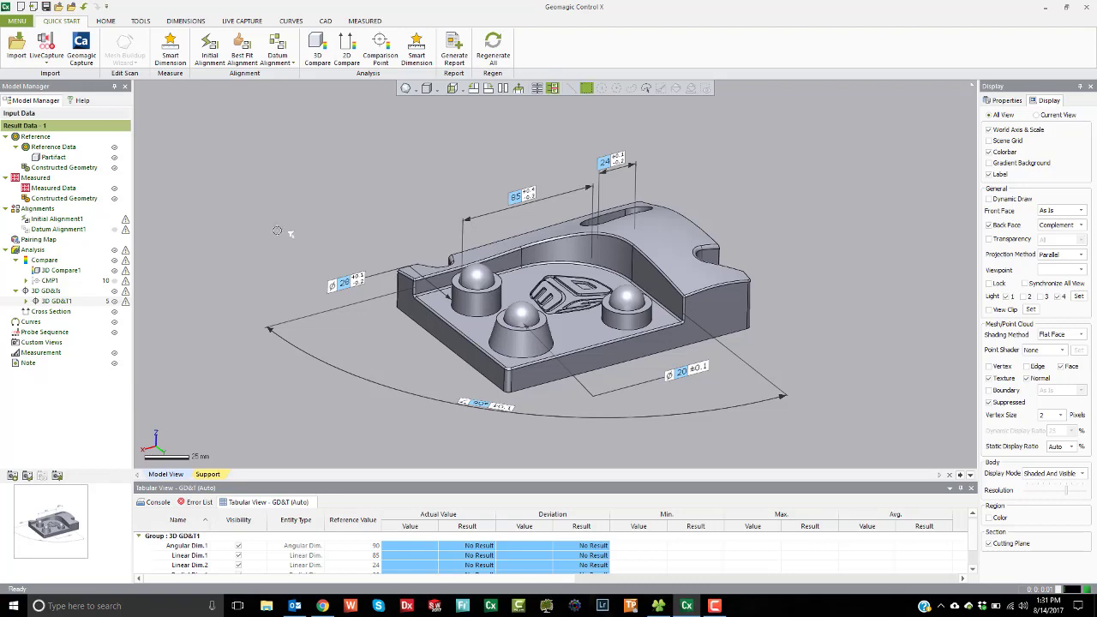
pyautogui.click(193, 287)
pyautogui.click(113, 302)
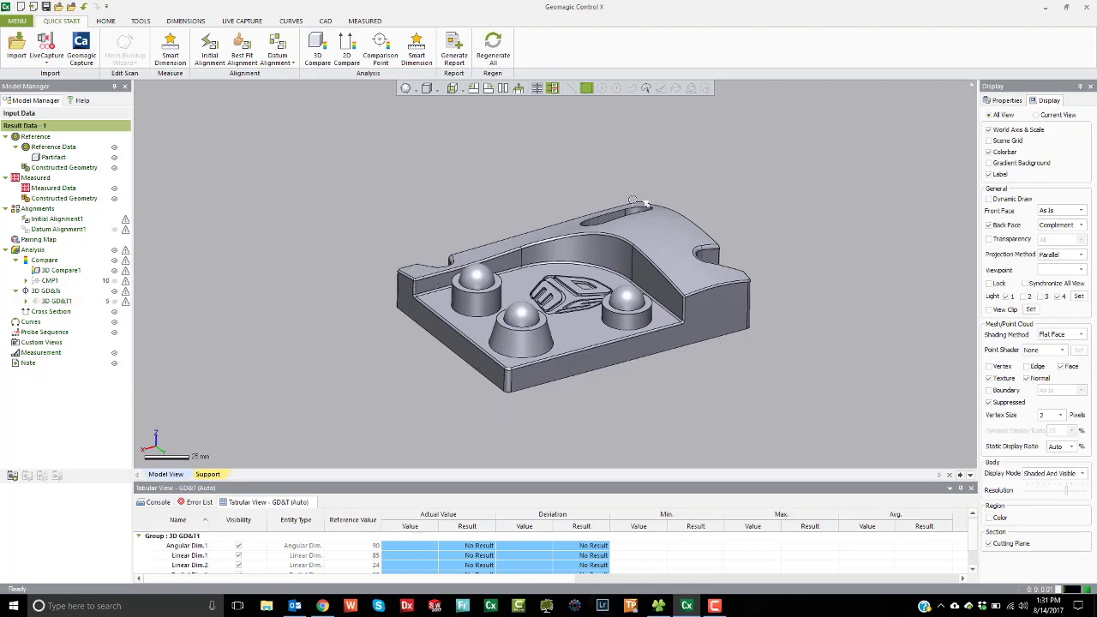
# Create a new 2D GD&T cross section using the pocket floor as base plane, with a 5 mm offset above it.
pyautogui.moveTo(563, 309); pyautogui.dragTo(576, 326, button='right')
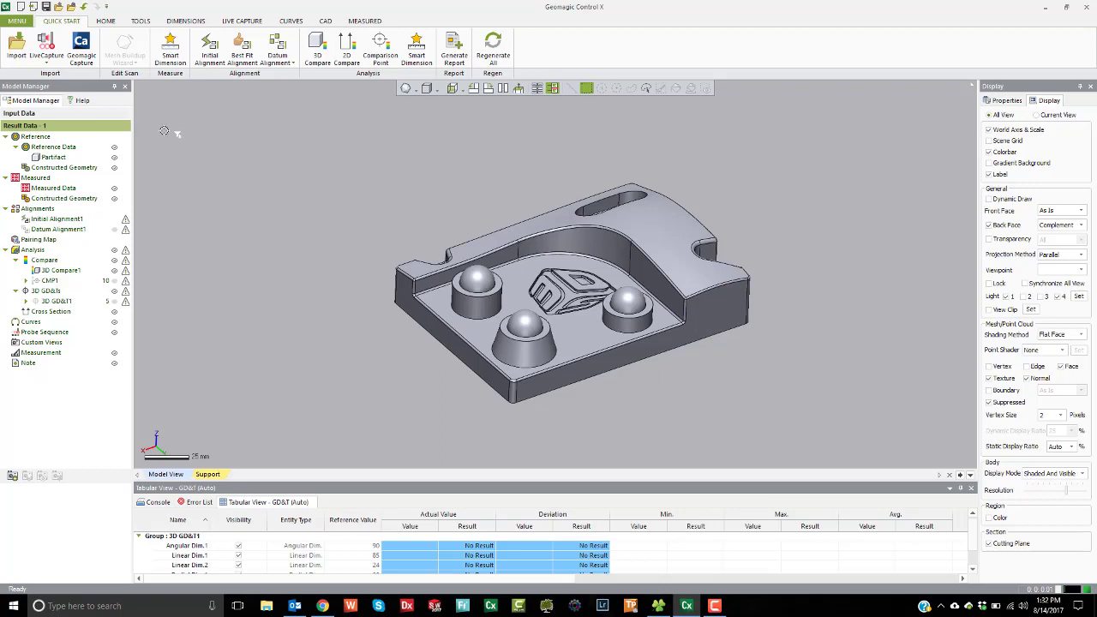
pyautogui.click(187, 21)
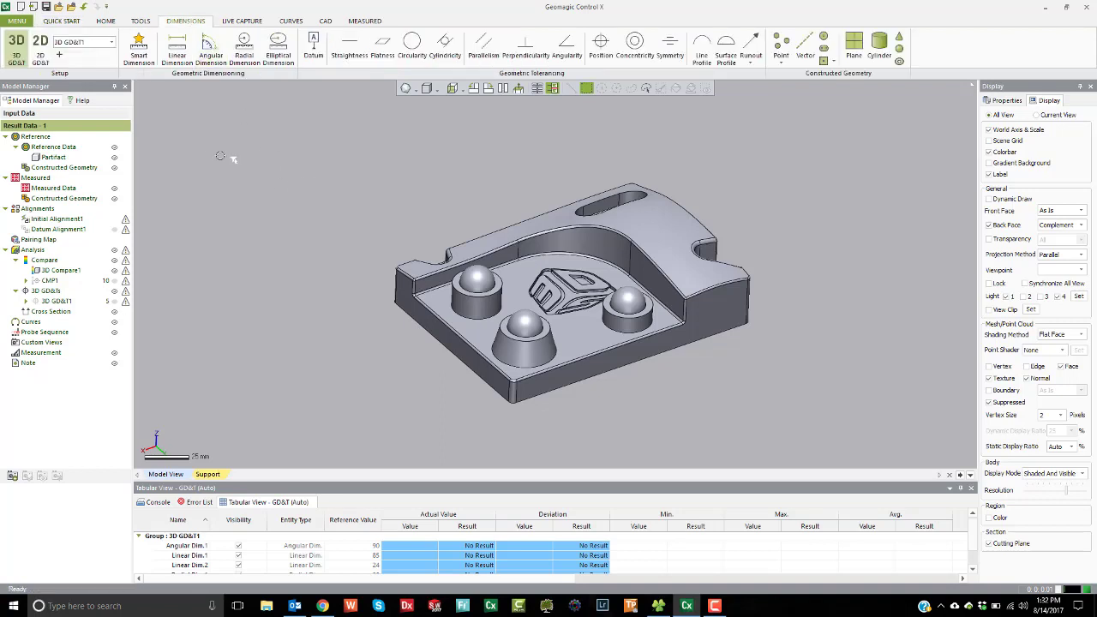
pyautogui.click(42, 50)
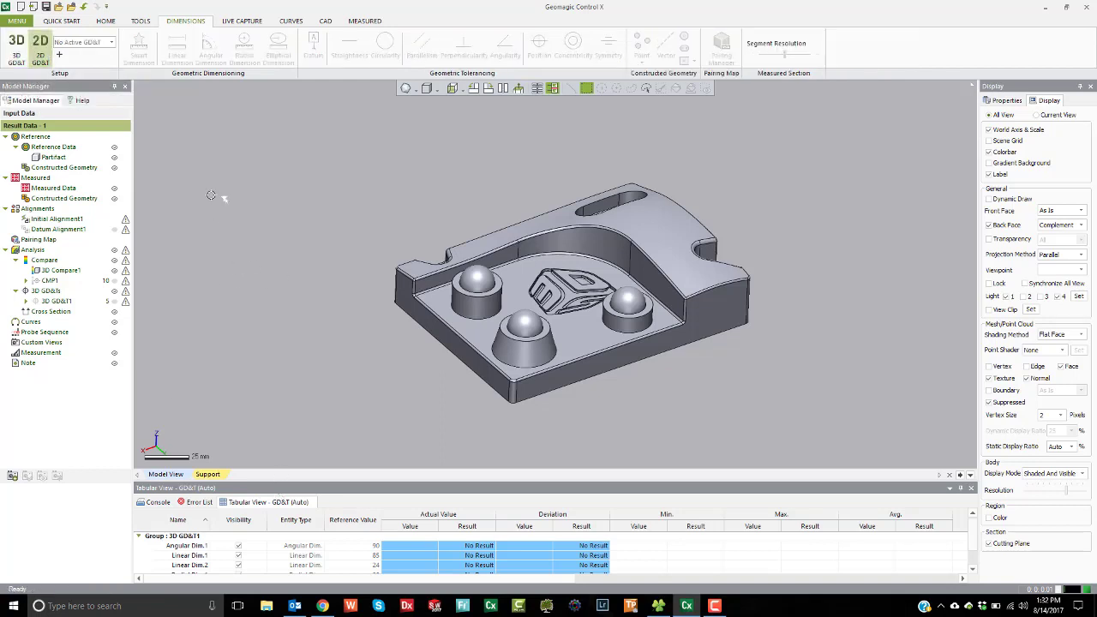
pyautogui.click(59, 55)
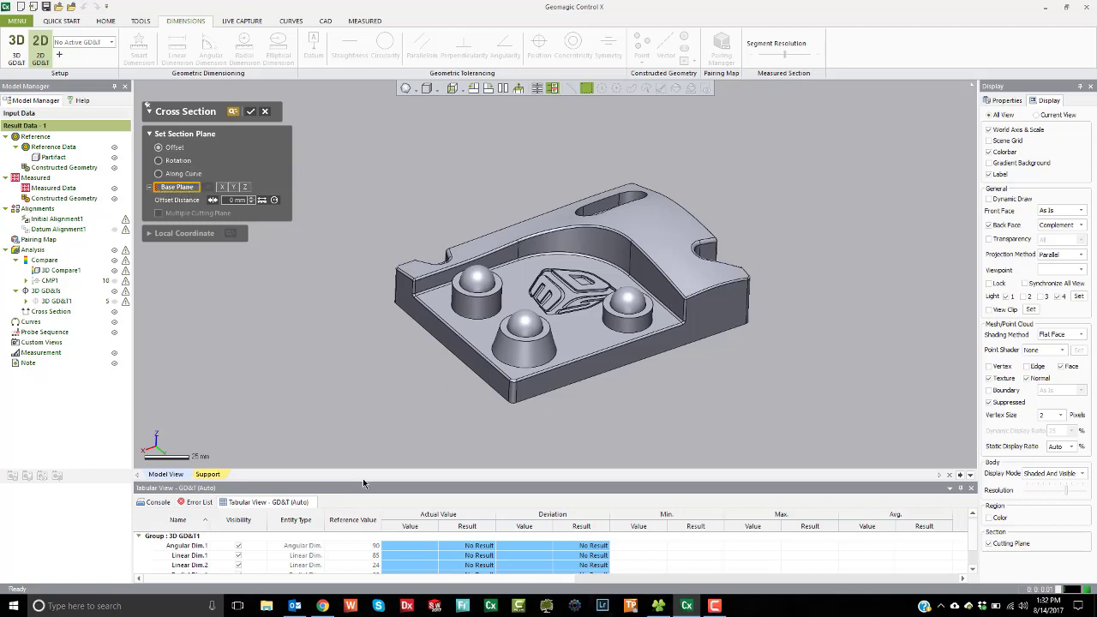
pyautogui.click(575, 327)
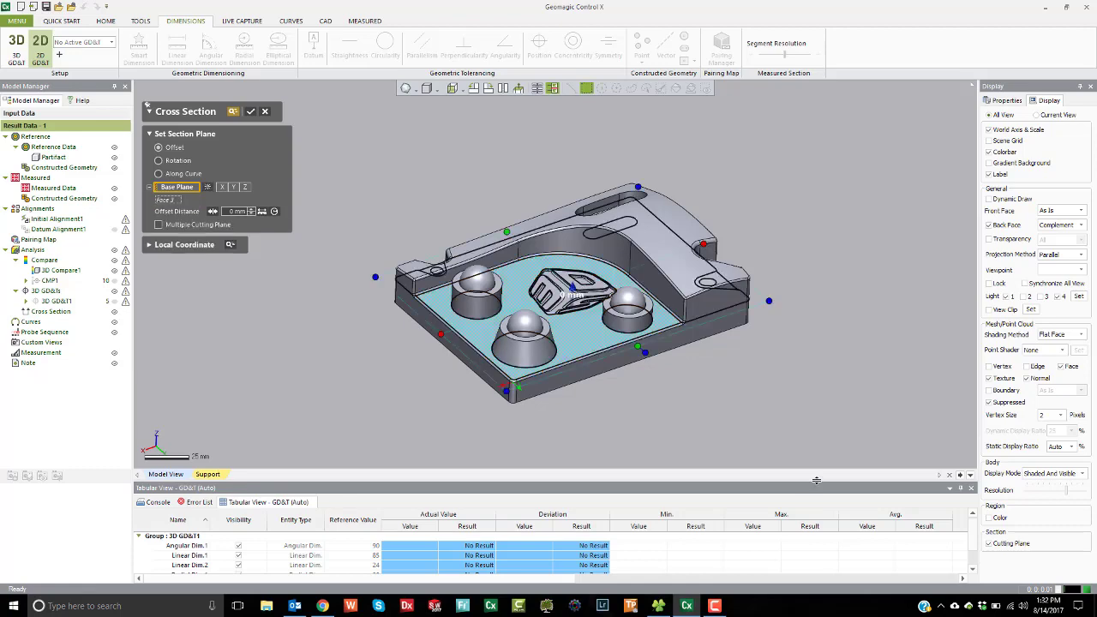
pyautogui.moveTo(712, 450); pyautogui.dragTo(779, 365, button='right')
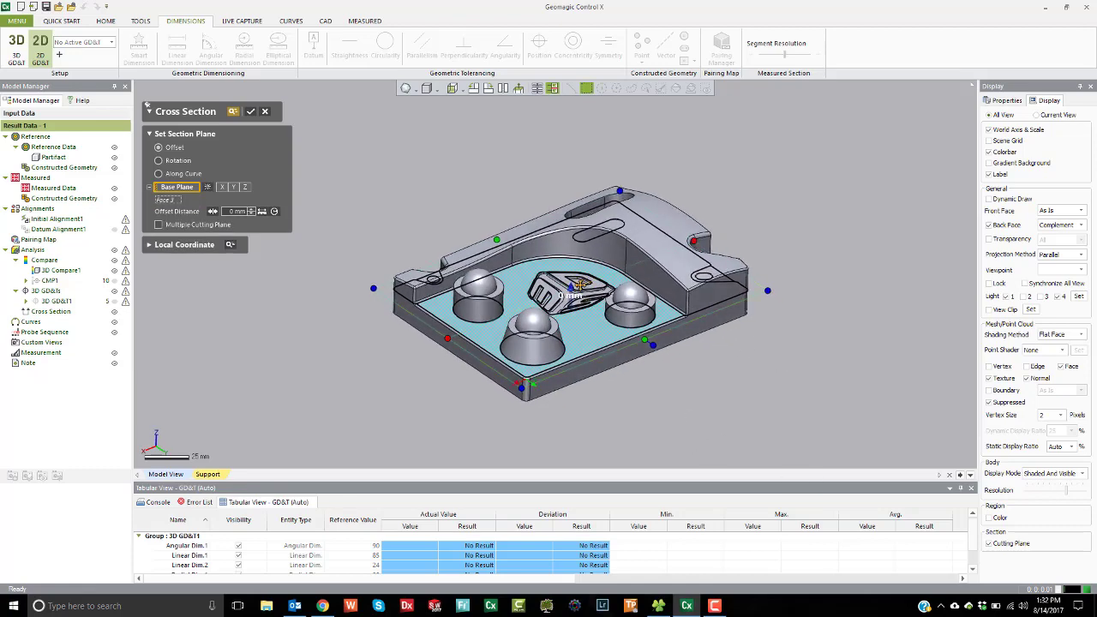
pyautogui.moveTo(572, 286); pyautogui.dragTo(572, 280)
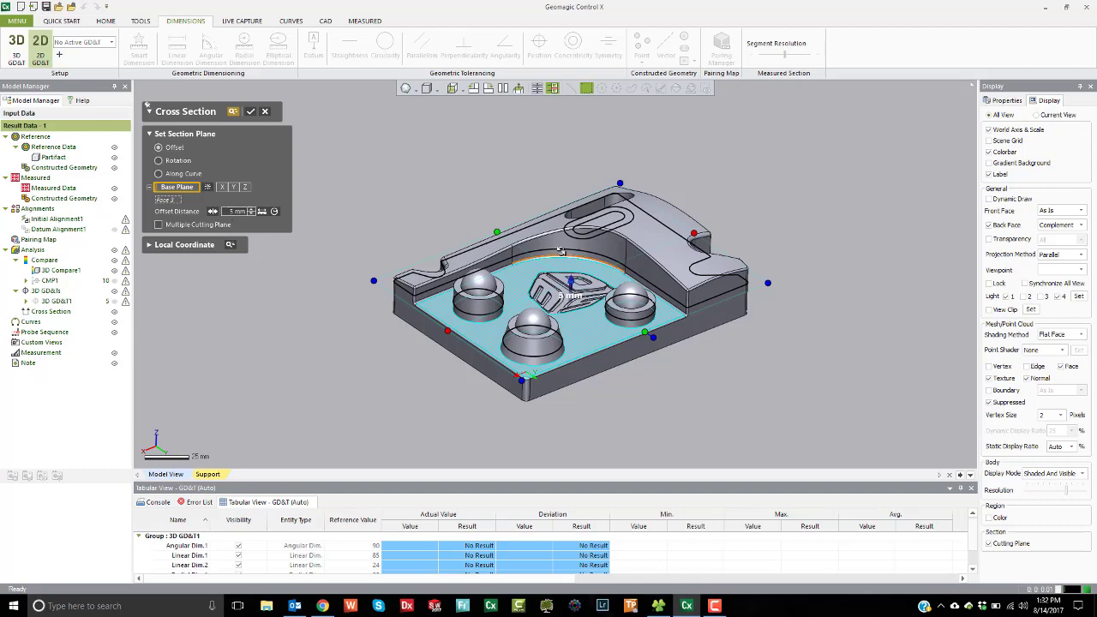
pyautogui.moveTo(585, 189); pyautogui.dragTo(569, 227, button='right')
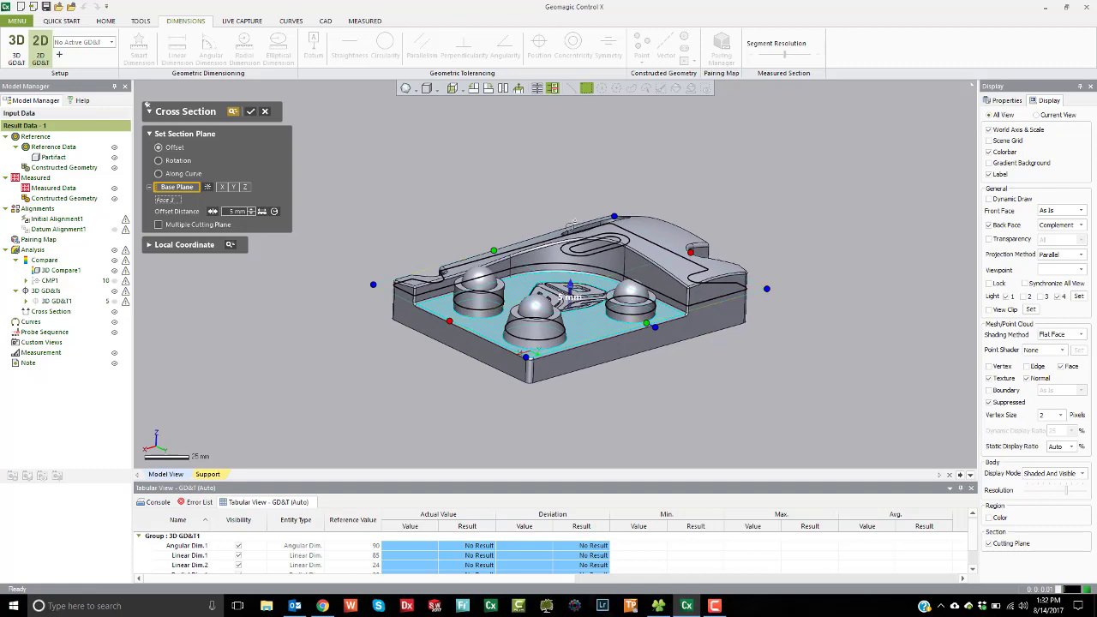
pyautogui.click(250, 111)
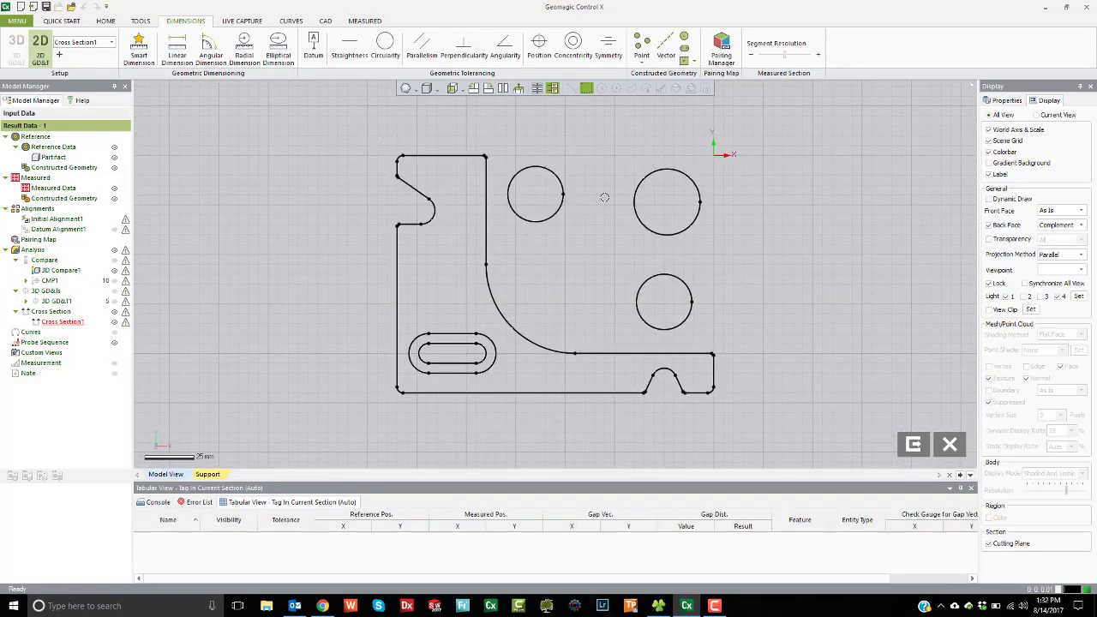
# Add a linear dimension between the centers of the two upper circles, placed above them and aligned to the X-axis.
pyautogui.click(180, 53)
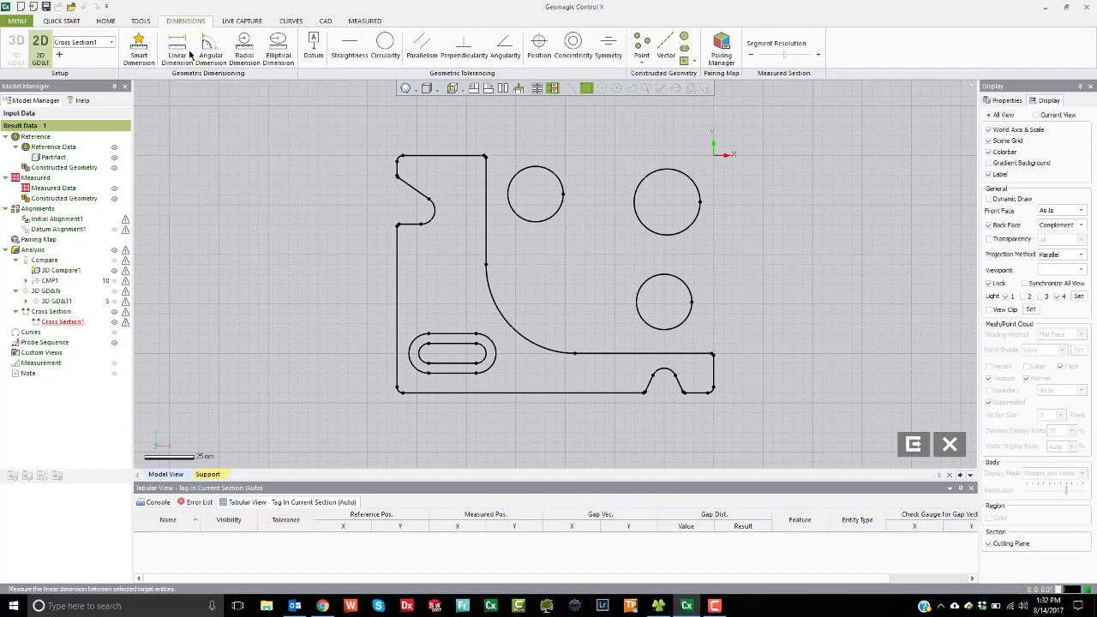
pyautogui.click(536, 165)
pyautogui.click(666, 169)
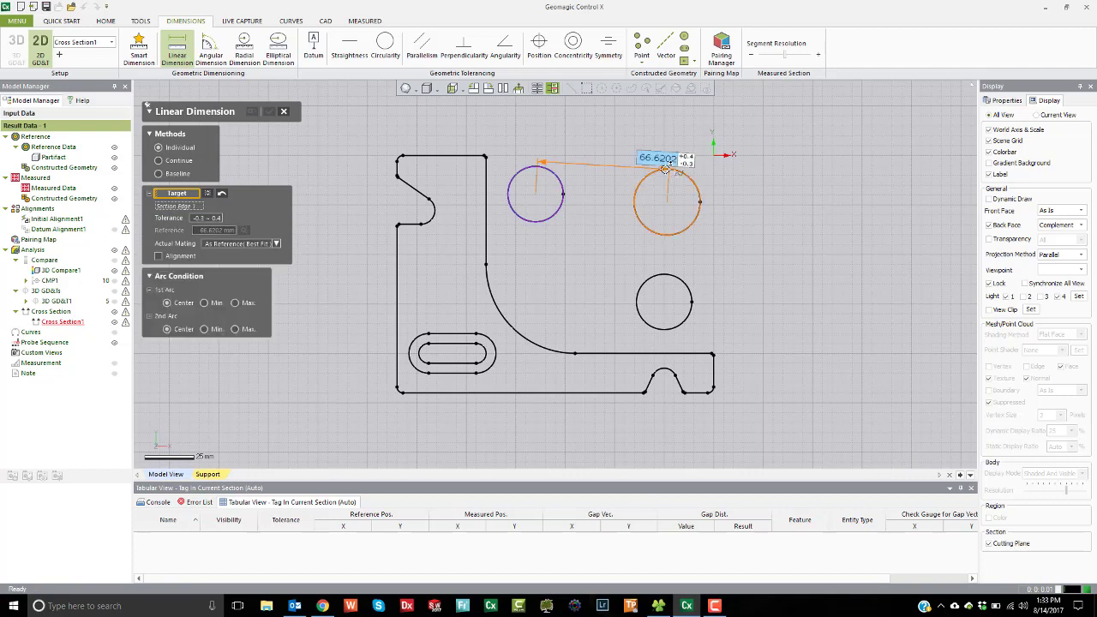
pyautogui.click(631, 130)
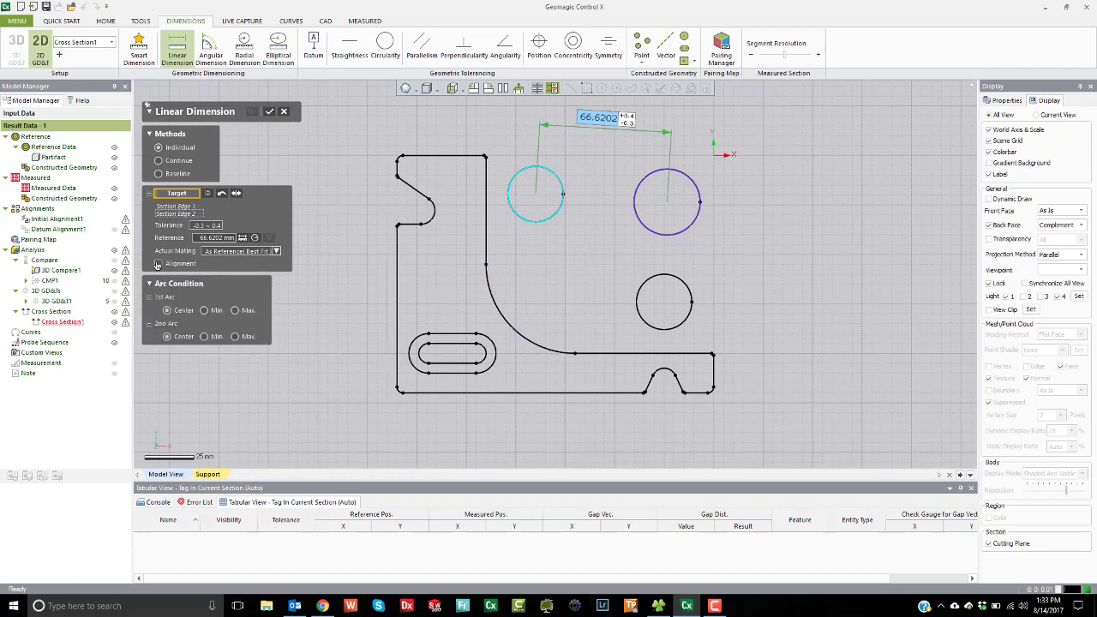
pyautogui.click(157, 264)
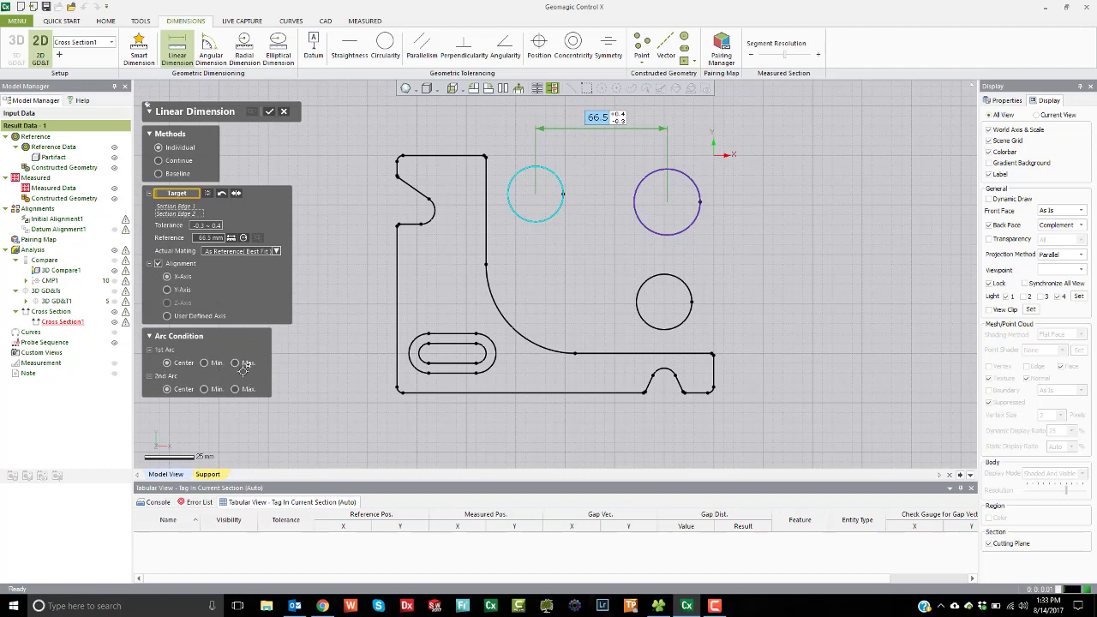
pyautogui.click(271, 112)
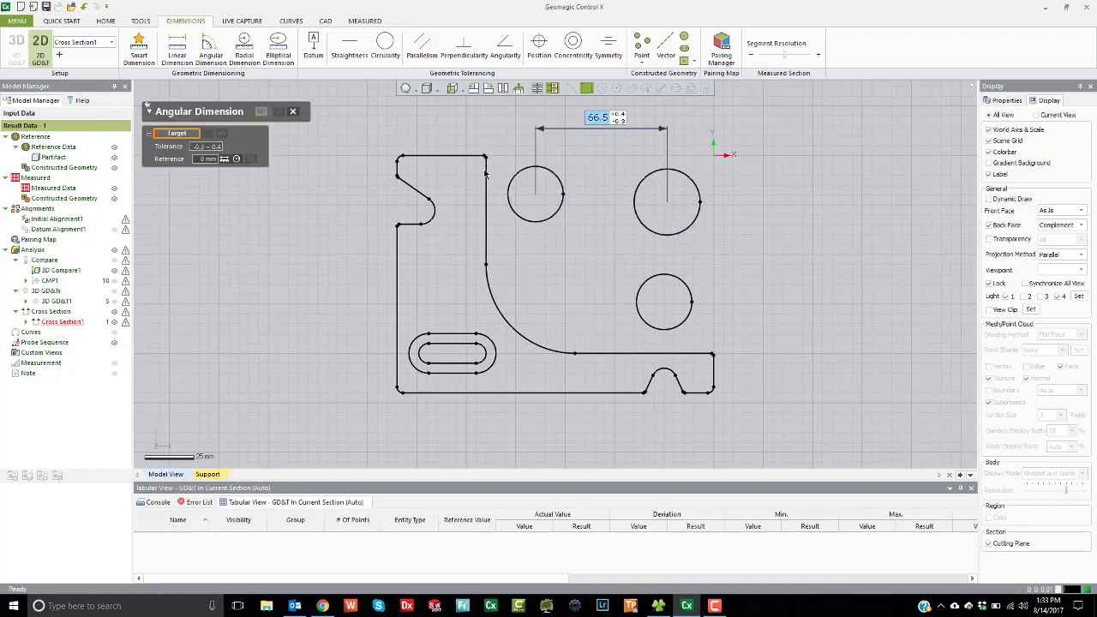
# Add an angular dimension between the slanted and horizontal edges of the side notch, placing it outside the section outline.
pyautogui.click(417, 187)
pyautogui.click(415, 224)
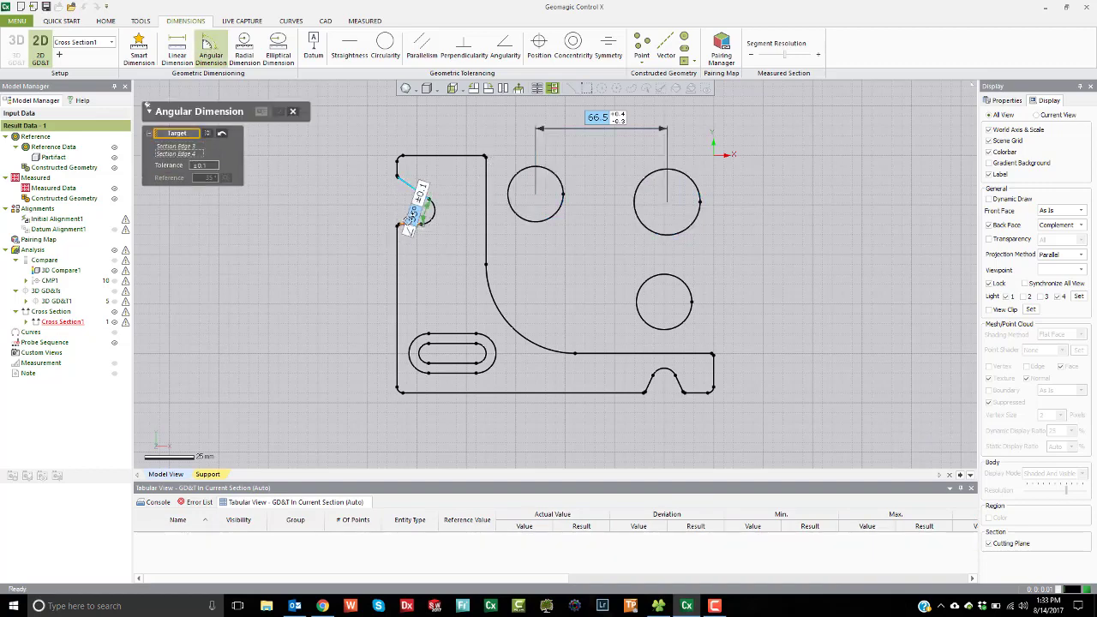
pyautogui.click(317, 182)
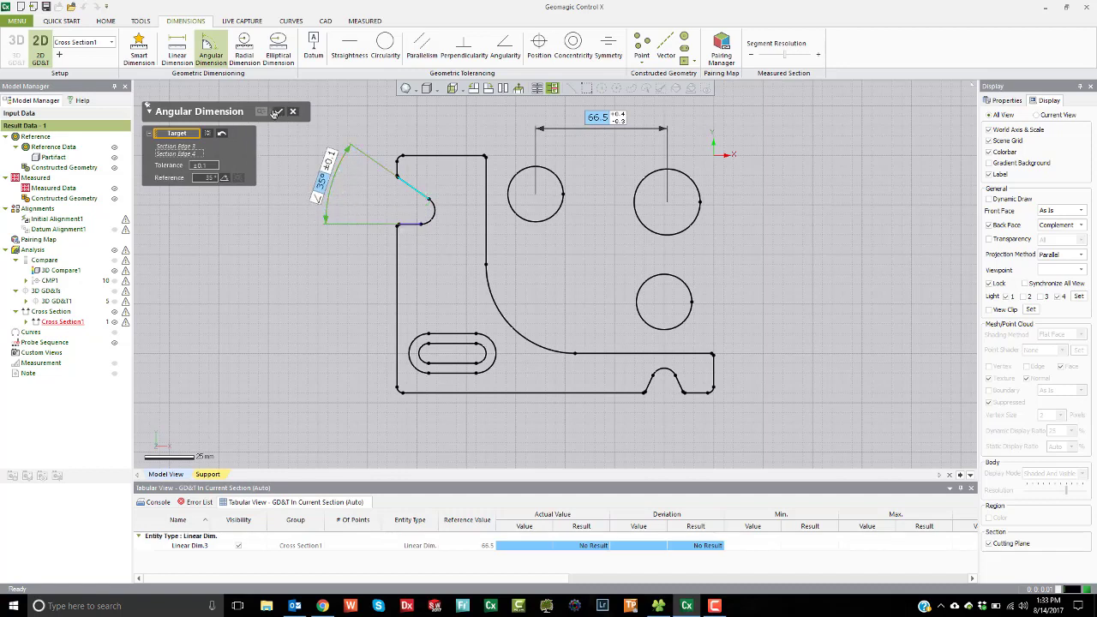
pyautogui.click(277, 112)
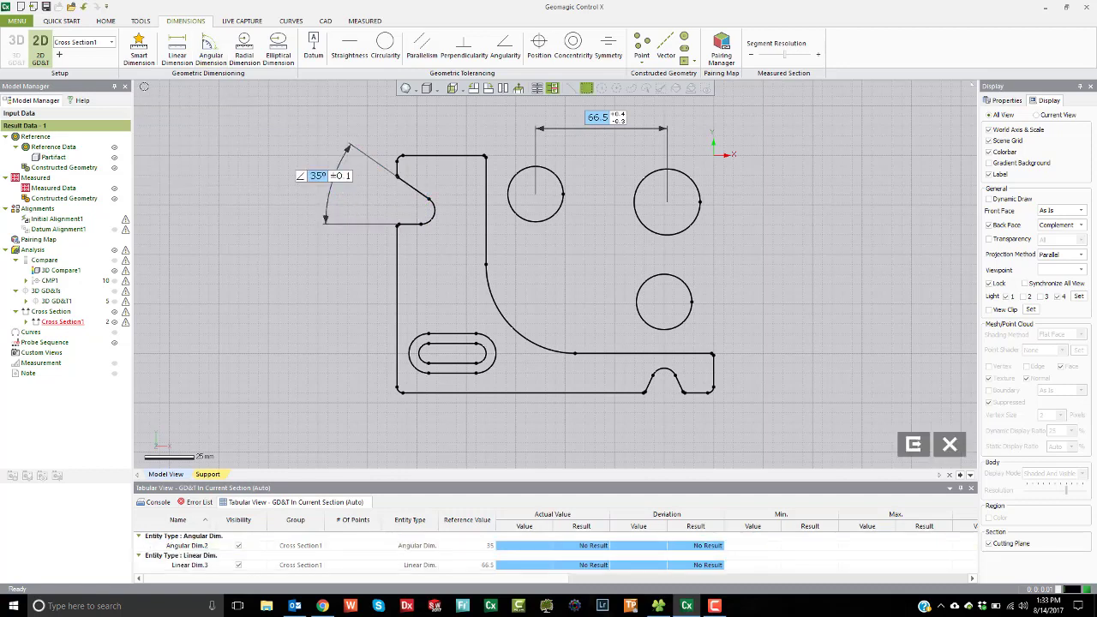
# Dimension the inner slot's overall length with a linear dimension above it, using the Max arc condition for both end arcs.
pyautogui.click(176, 55)
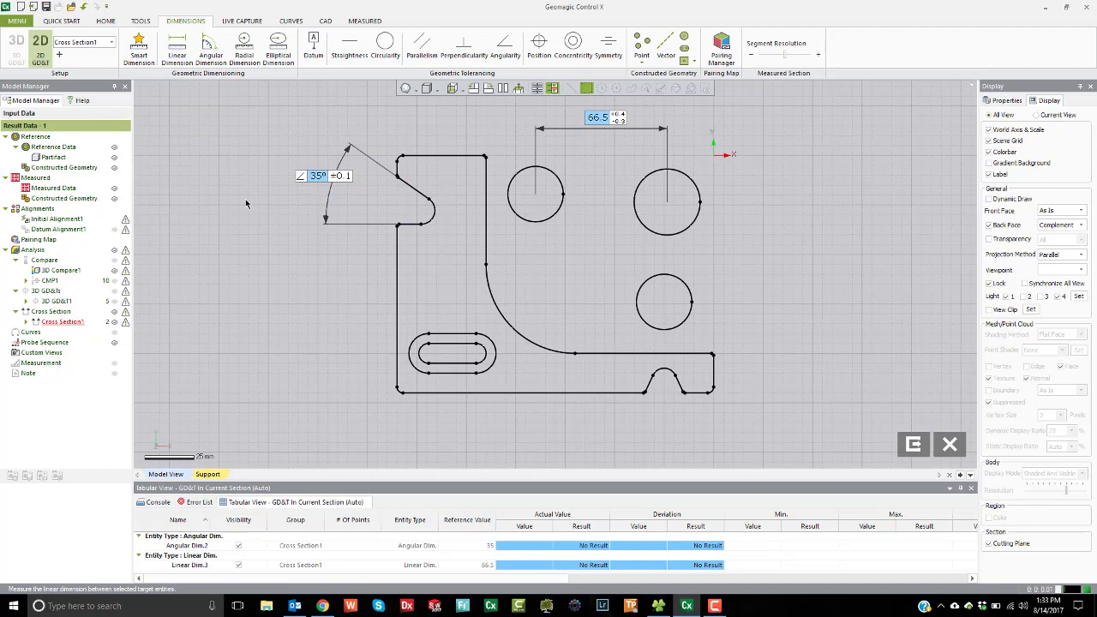
pyautogui.click(423, 353)
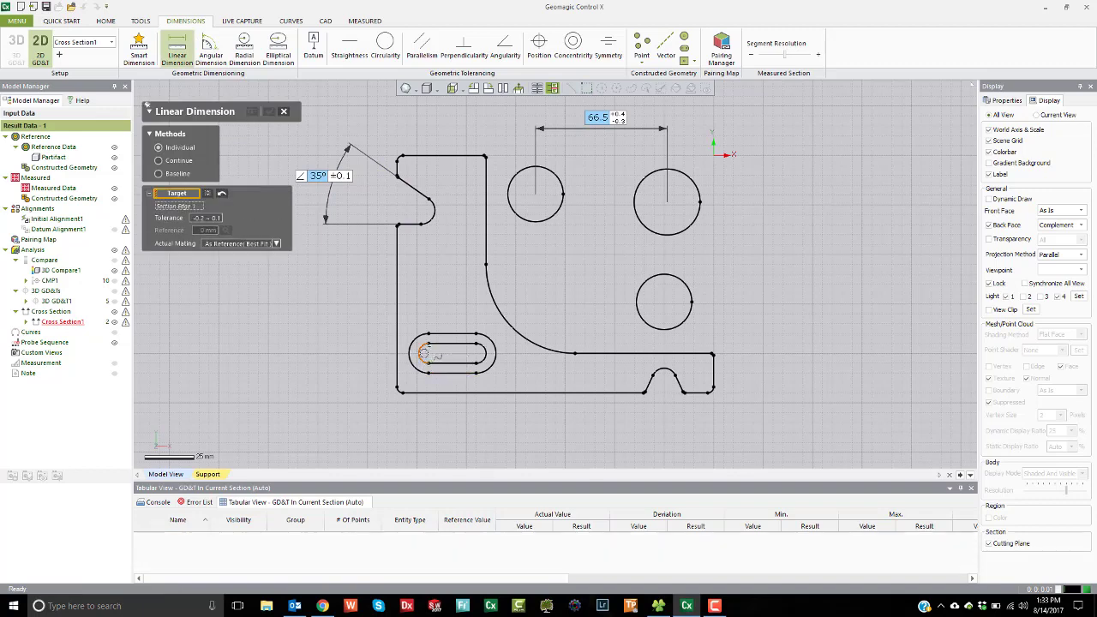
pyautogui.click(487, 352)
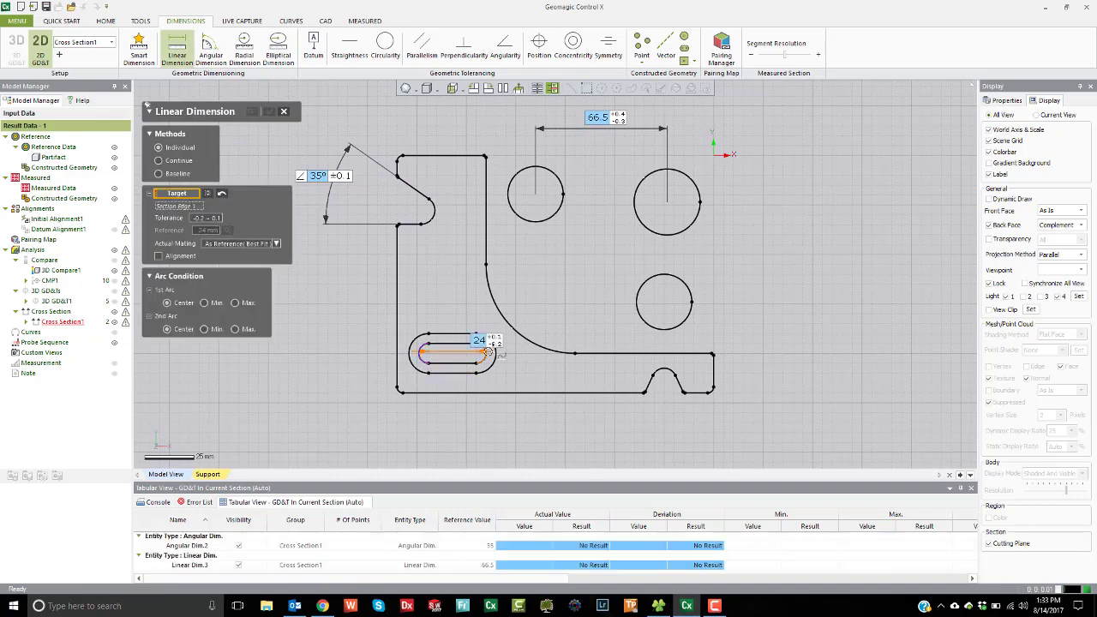
pyautogui.click(453, 294)
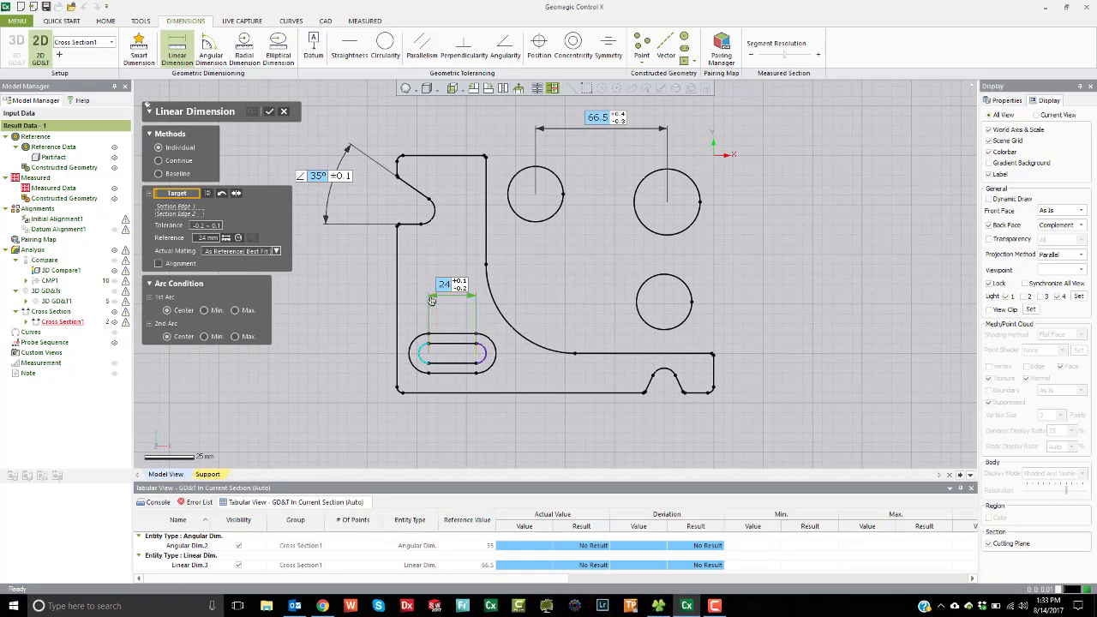
pyautogui.click(237, 312)
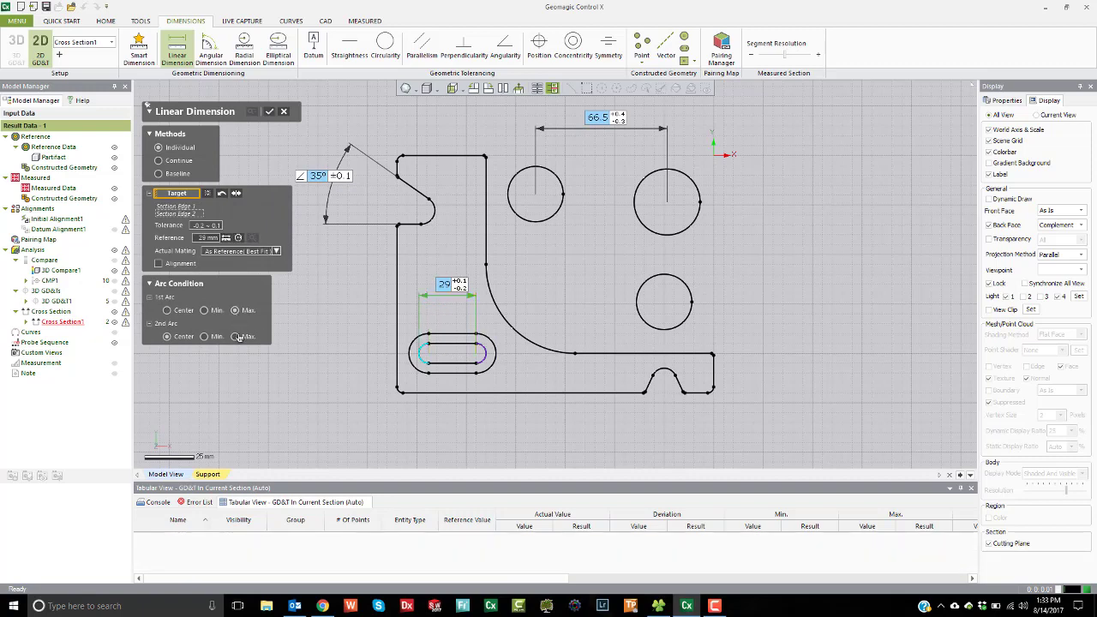
pyautogui.click(236, 336)
pyautogui.click(270, 113)
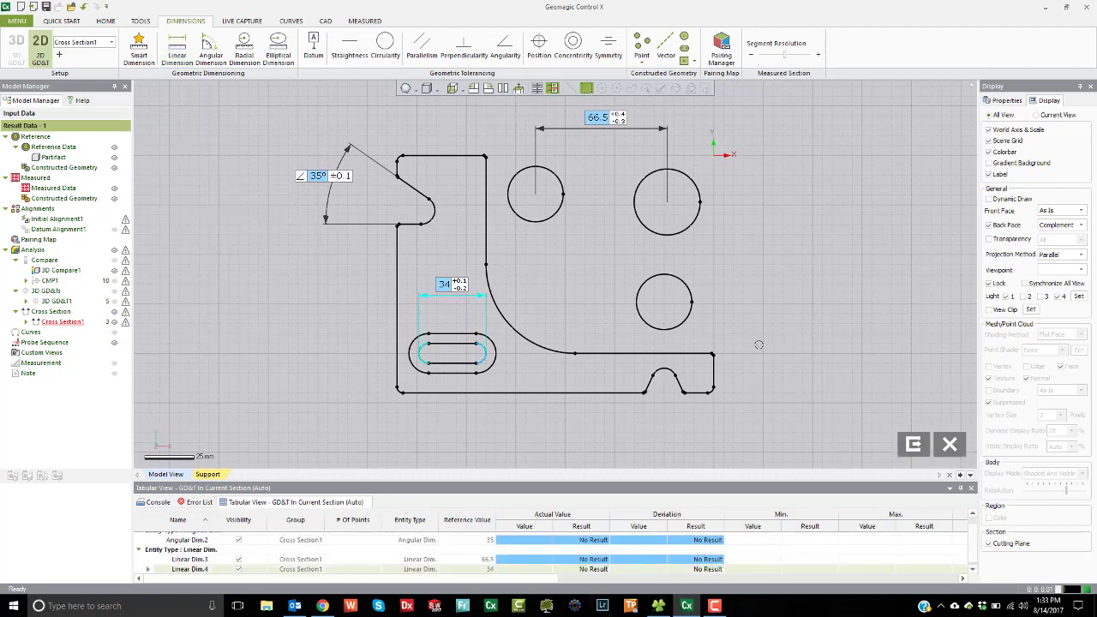
# Exit the 2D GD&T section, inspect its dimensions on the 3D part, and hide Cross Section1.
pyautogui.click(914, 447)
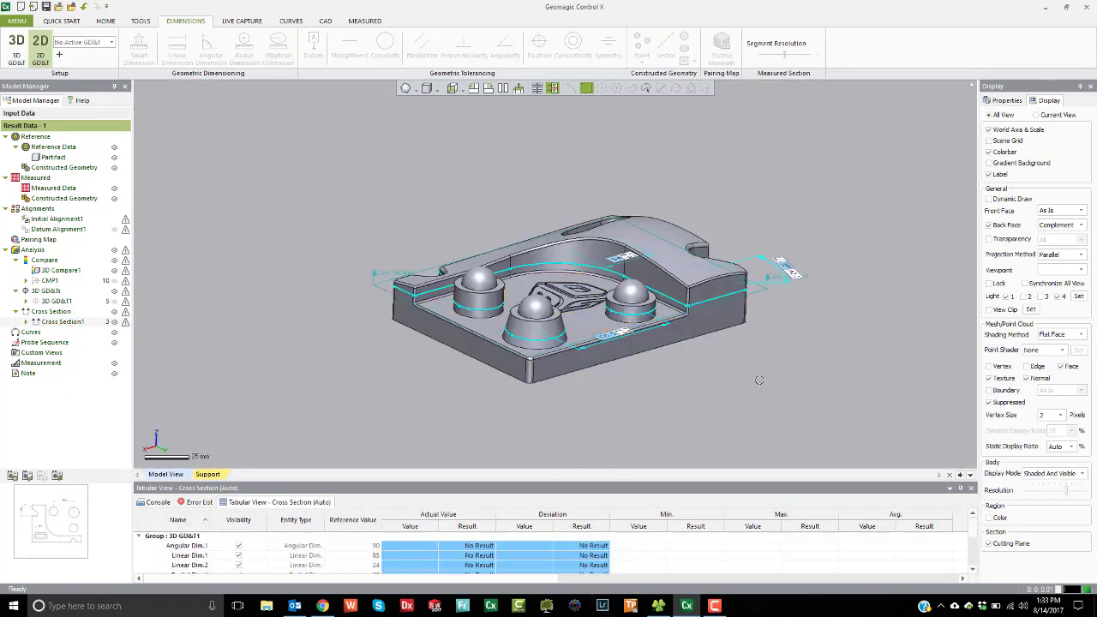
pyautogui.moveTo(756, 396); pyautogui.dragTo(588, 196, button='right')
pyautogui.click(434, 134)
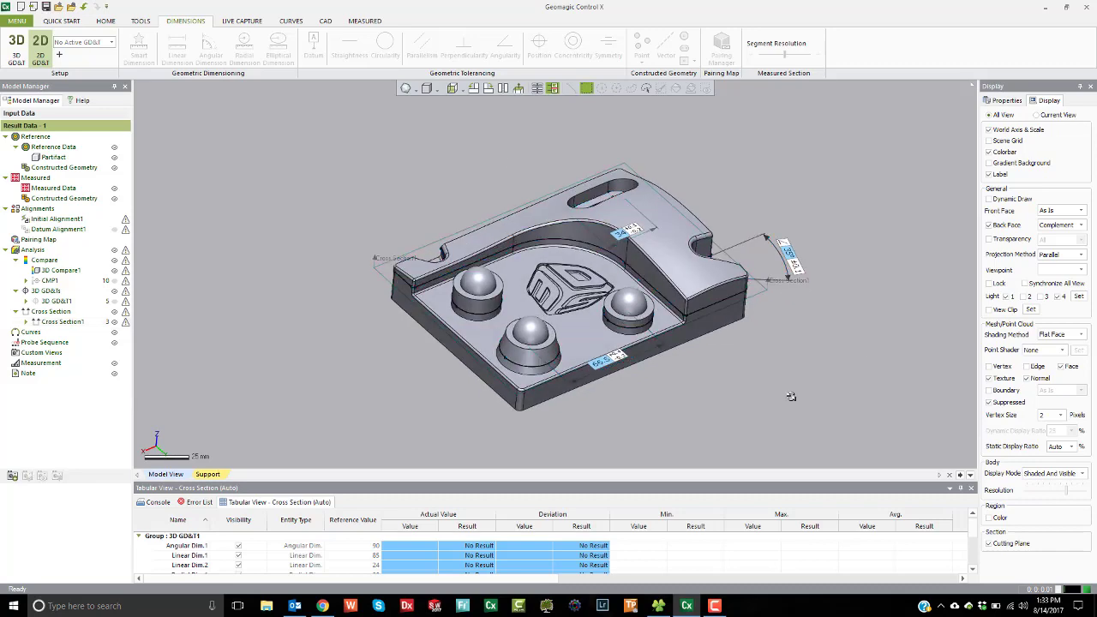
pyautogui.moveTo(790, 396); pyautogui.dragTo(226, 295, button='right')
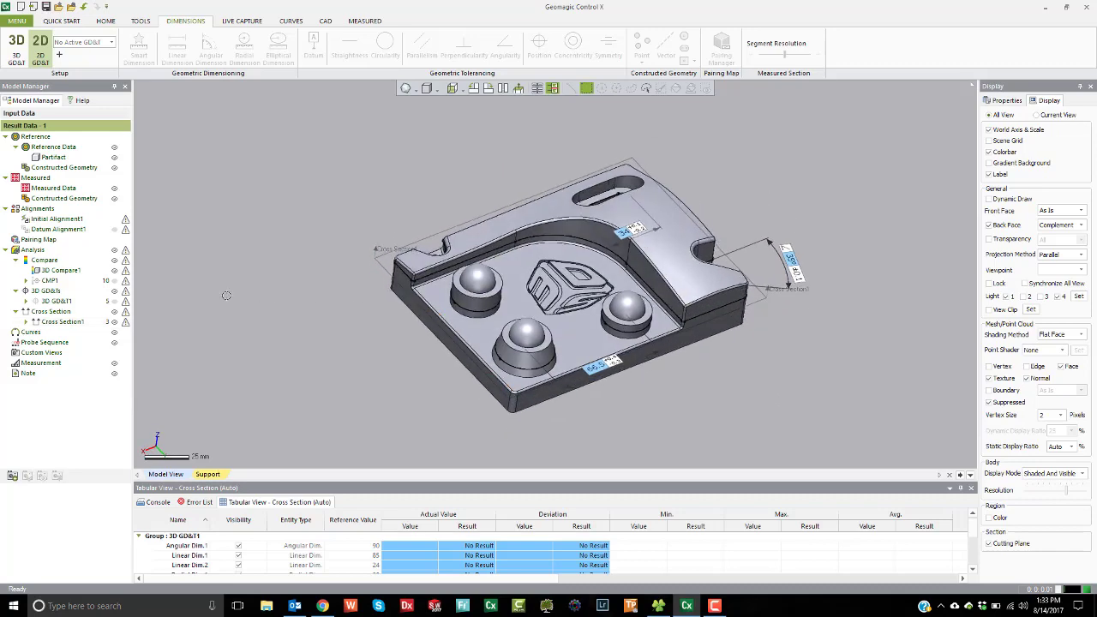
pyautogui.click(114, 322)
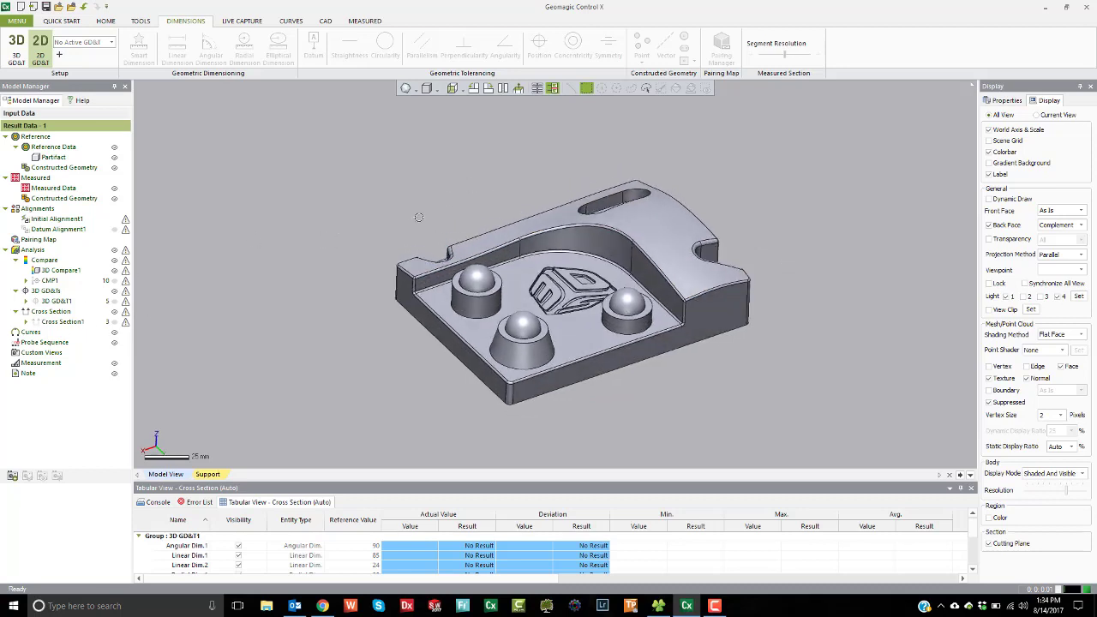
pyautogui.moveTo(548, 245); pyautogui.dragTo(450, 133, button='right')
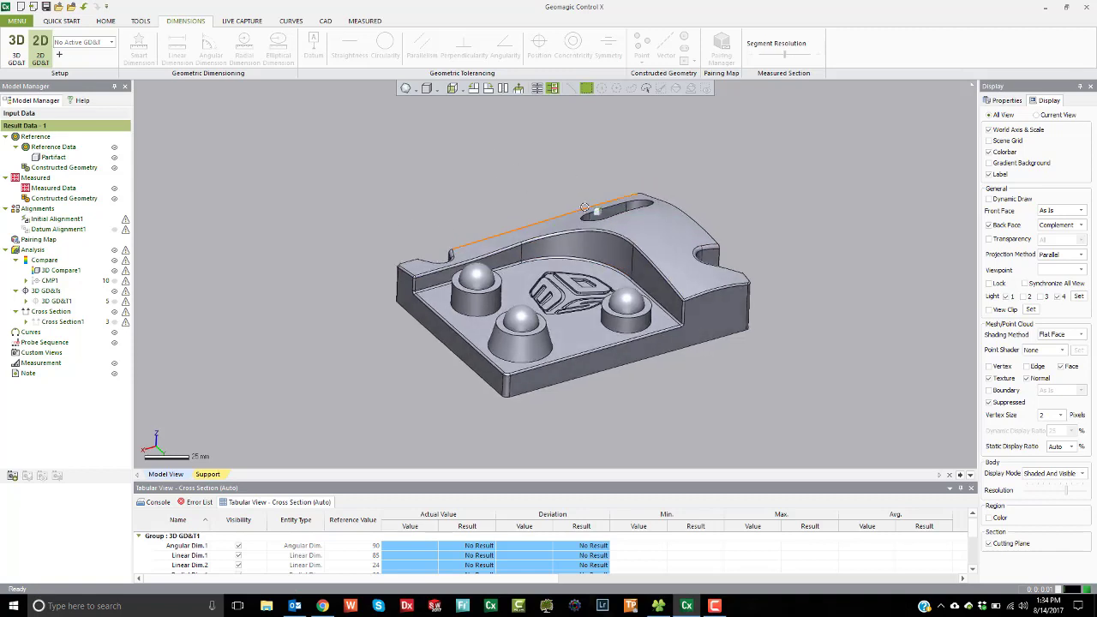
# Create another 3D GD&T group and define datum A on the pocket floor, B on the long front side face and C on the adjacent end face.
pyautogui.click(16, 49)
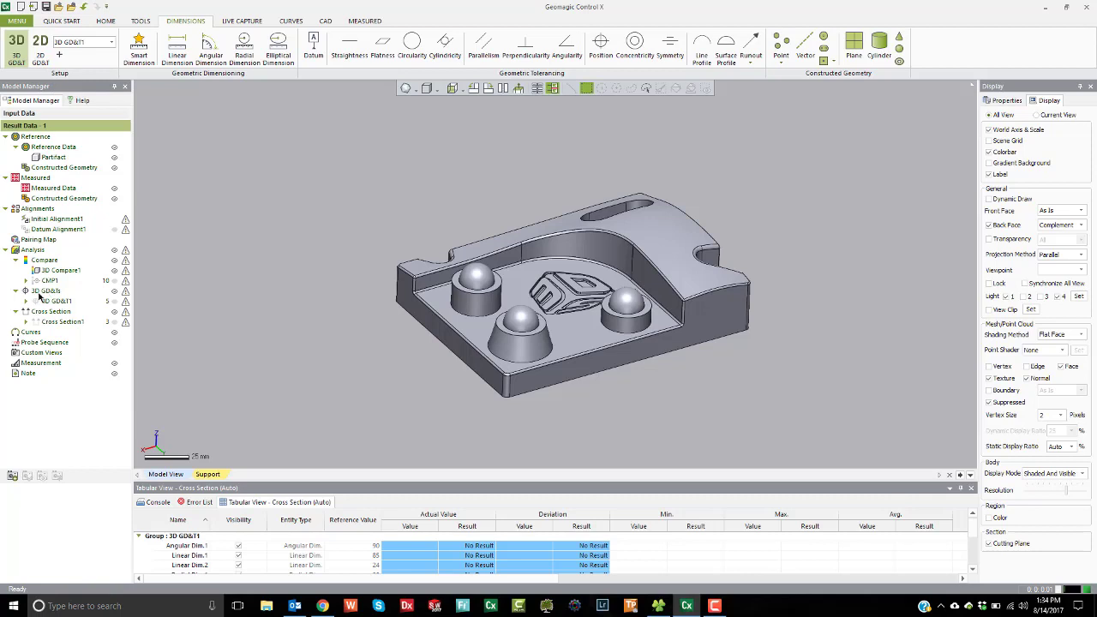
pyautogui.click(59, 55)
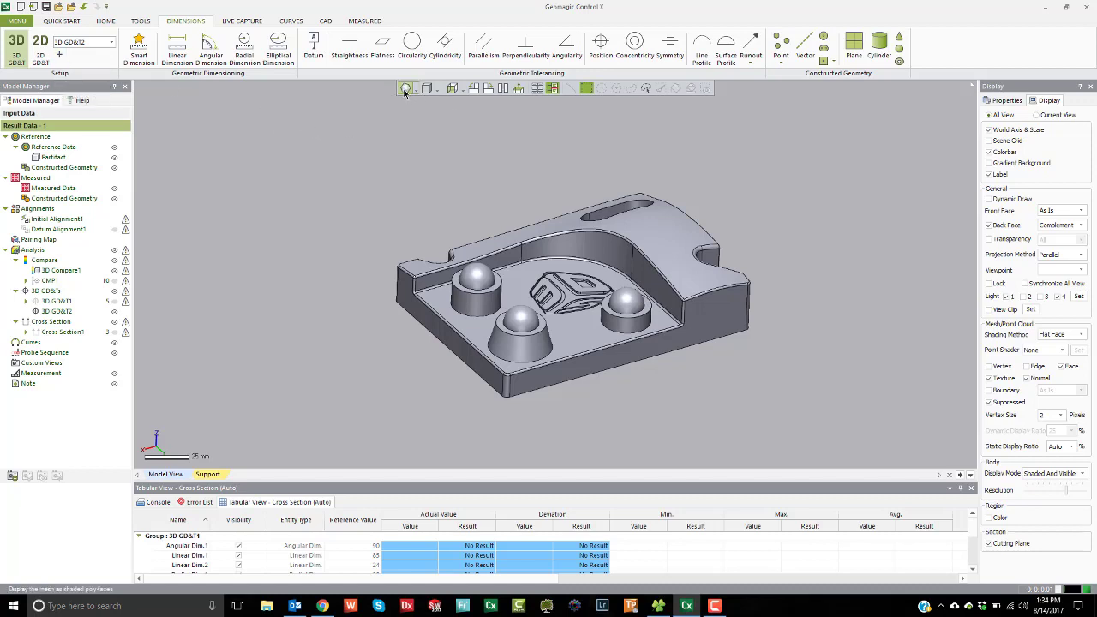
pyautogui.click(315, 47)
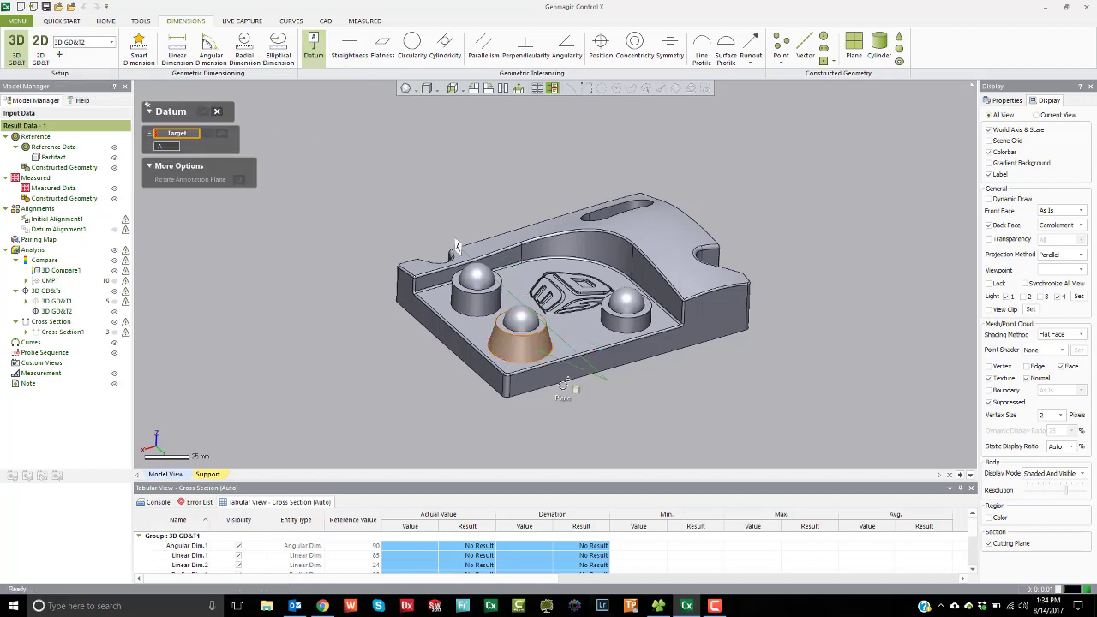
pyautogui.click(590, 343)
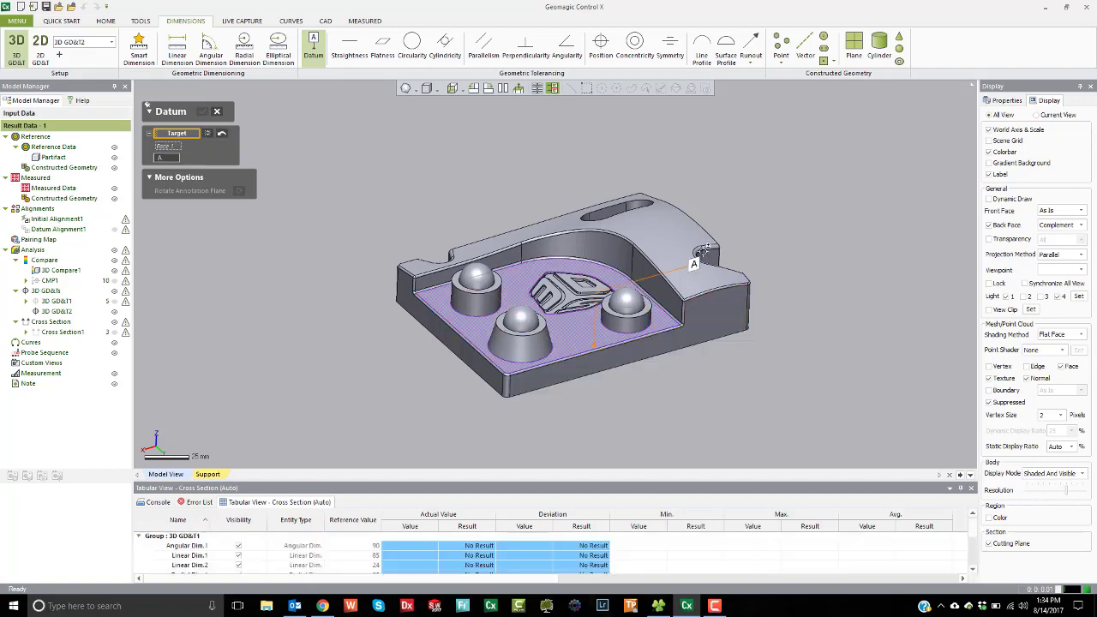
pyautogui.click(742, 155)
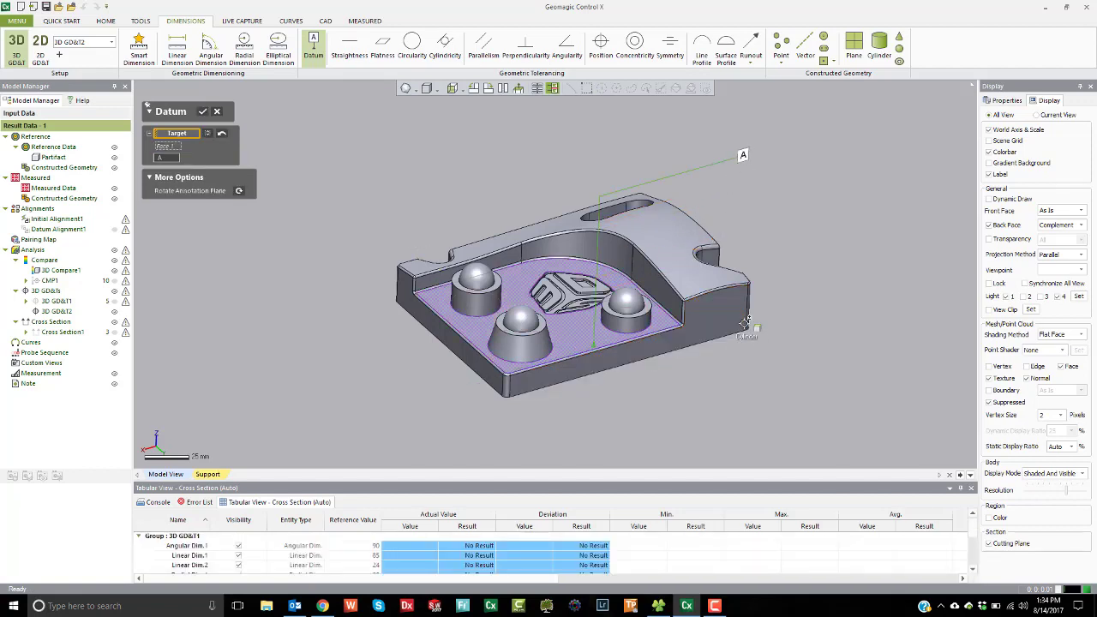
pyautogui.click(557, 377)
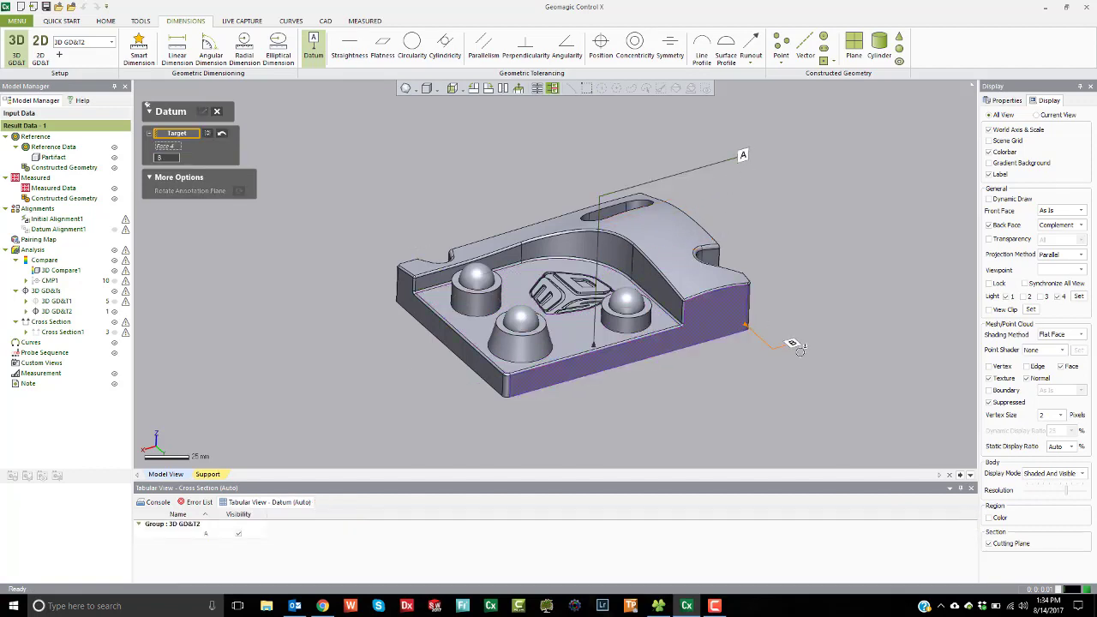
pyautogui.click(472, 364)
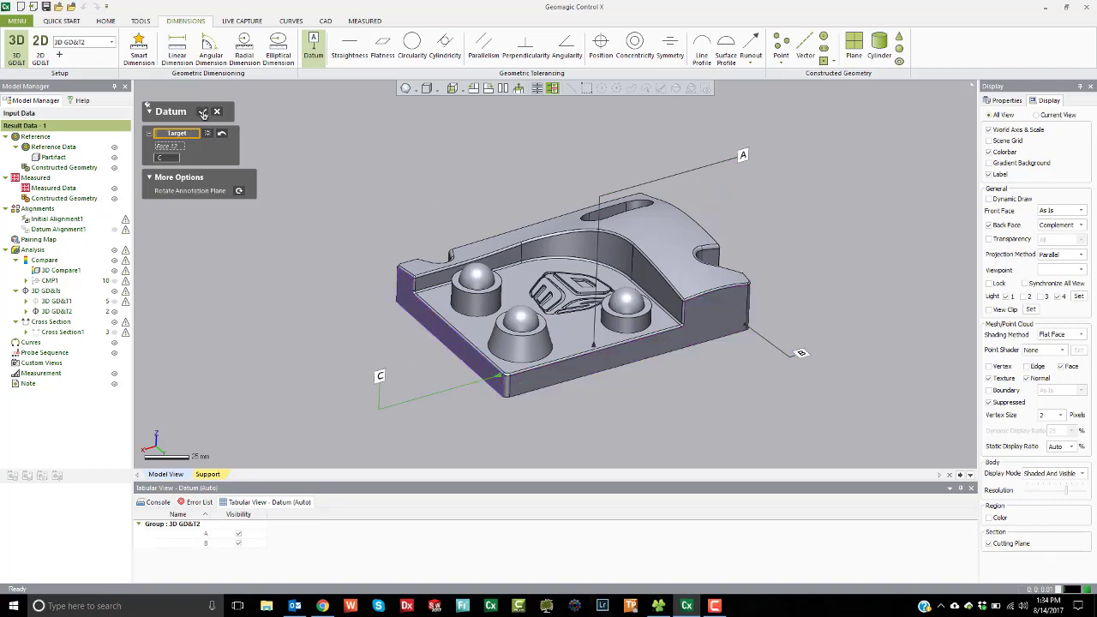
pyautogui.click(202, 113)
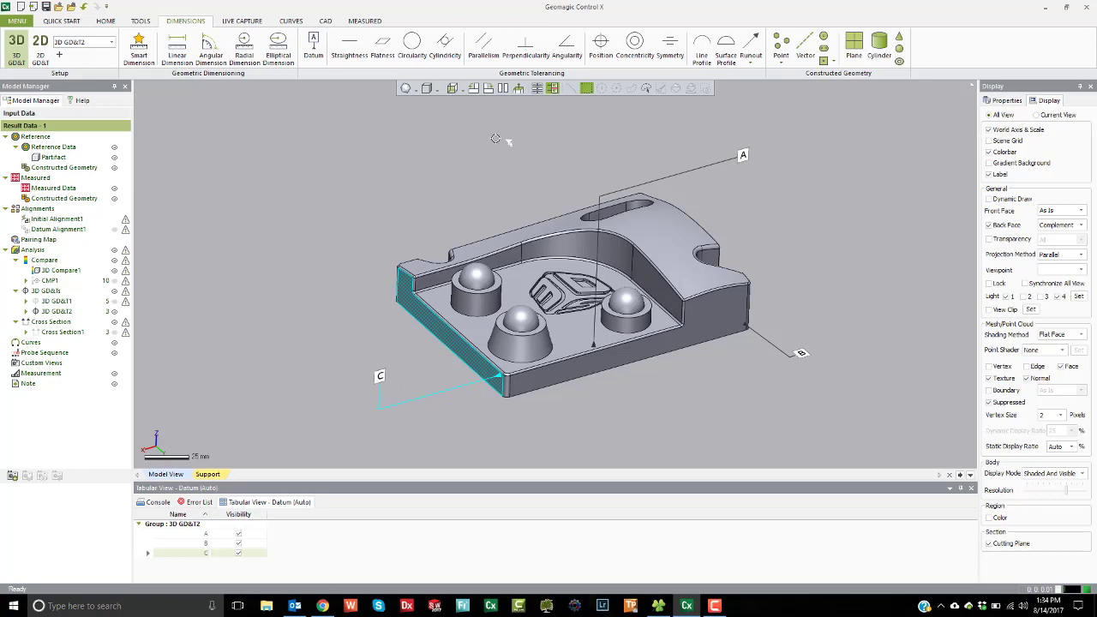
# Add a 0.1 mm flatness tolerance to the pocket floor, placing its callout outside the part beside the datum B face.
pyautogui.moveTo(591, 306); pyautogui.dragTo(572, 294, button='right')
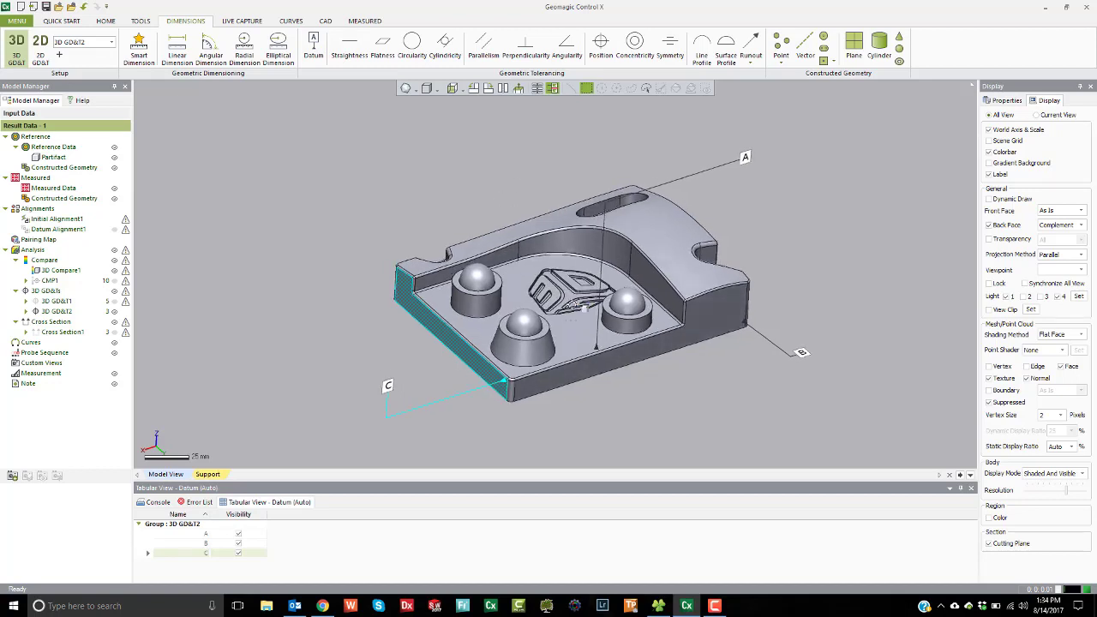
pyautogui.click(385, 53)
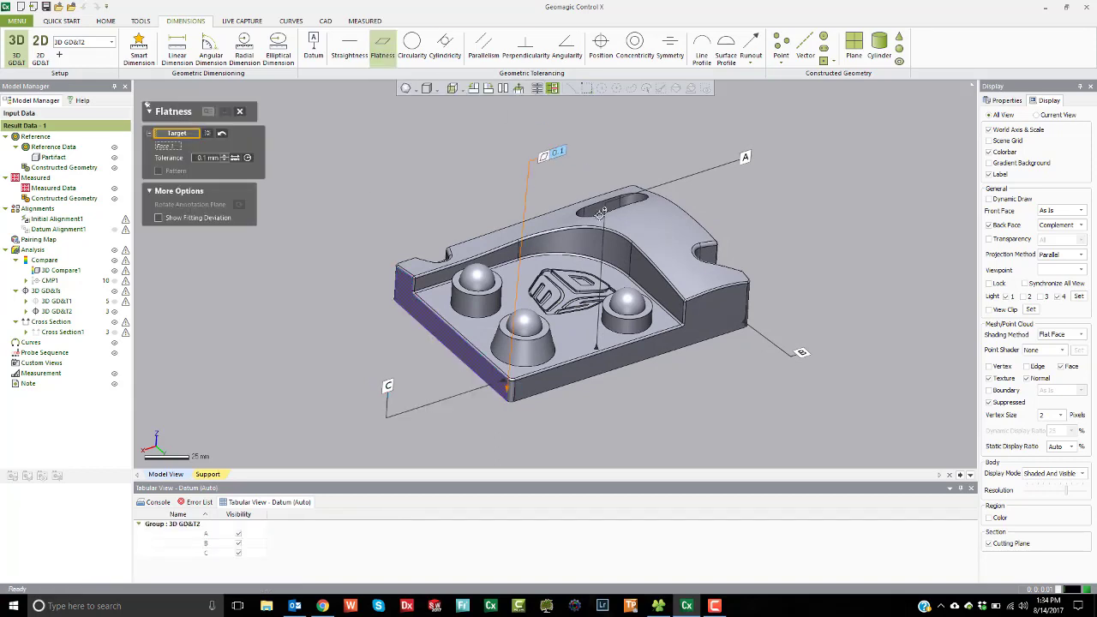
pyautogui.click(643, 333)
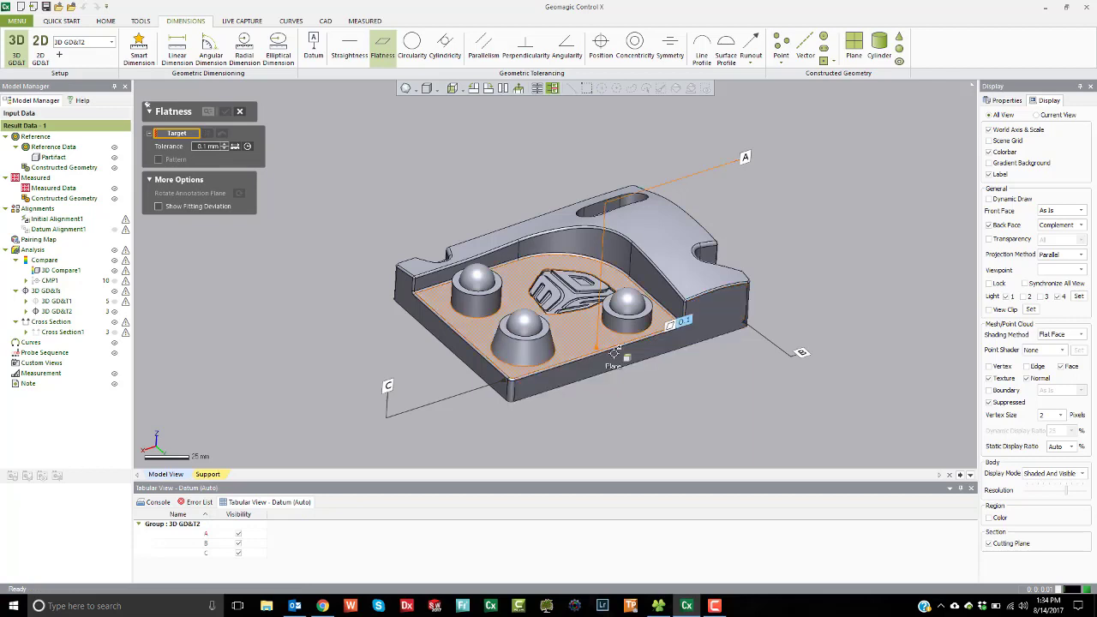
pyautogui.click(578, 321)
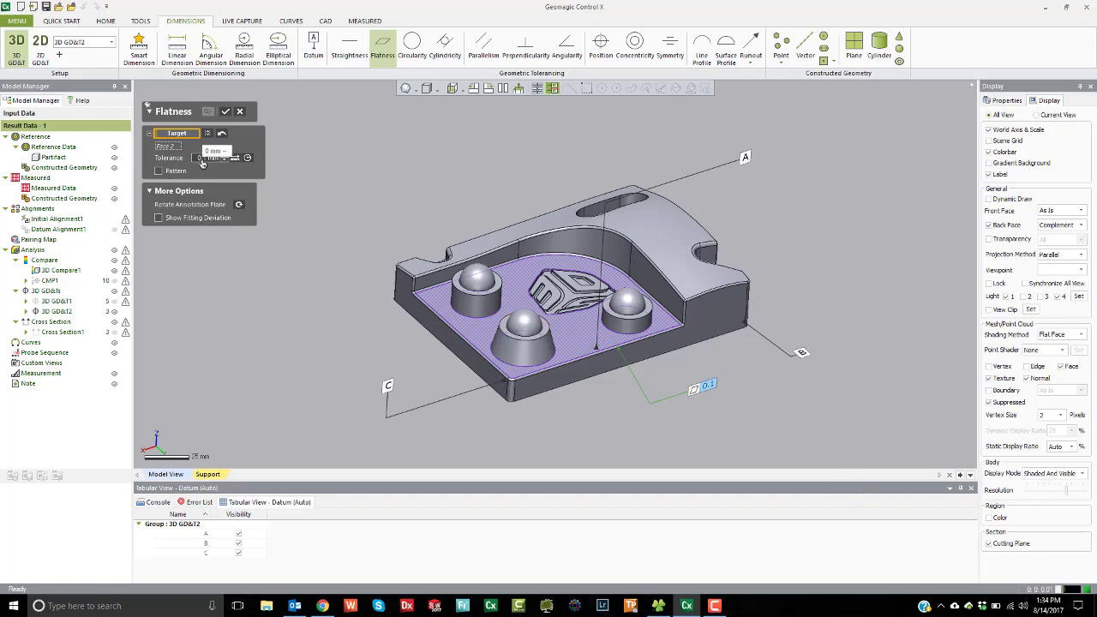
pyautogui.click(224, 112)
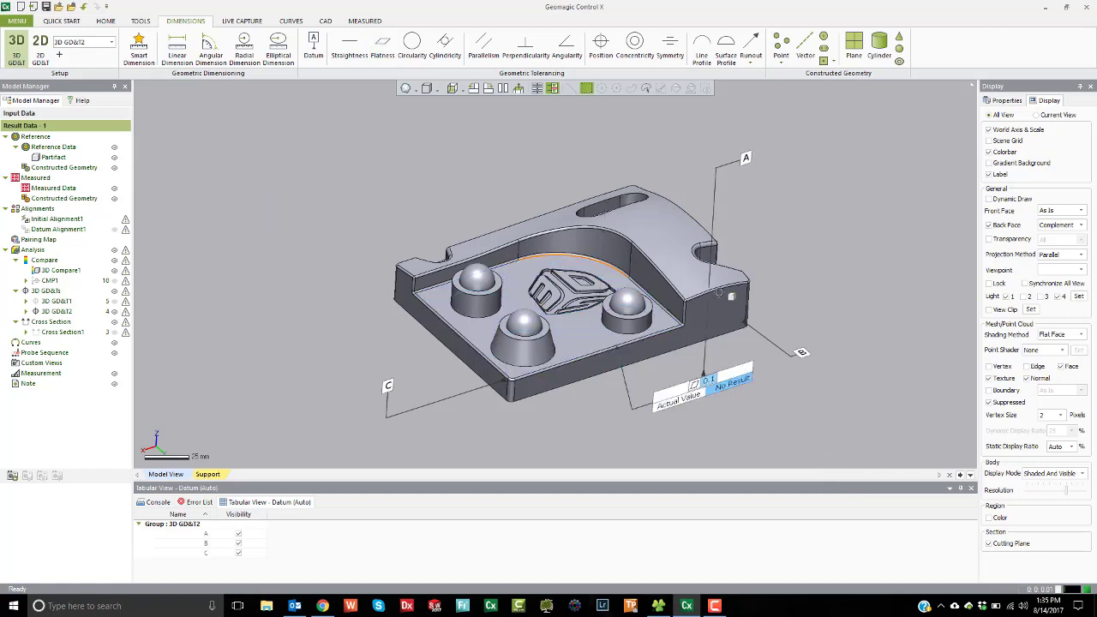
pyautogui.click(710, 408)
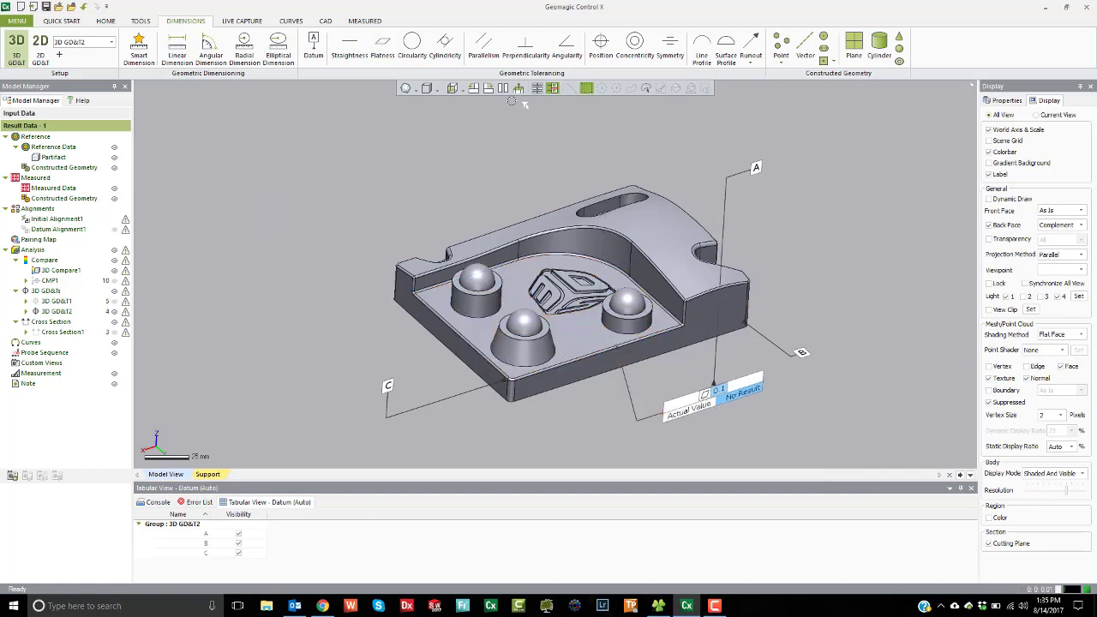
# Add a 0.5 mm surface profile tolerance to the part's raised top face, placing its callout beyond the datum C end.
pyautogui.click(726, 53)
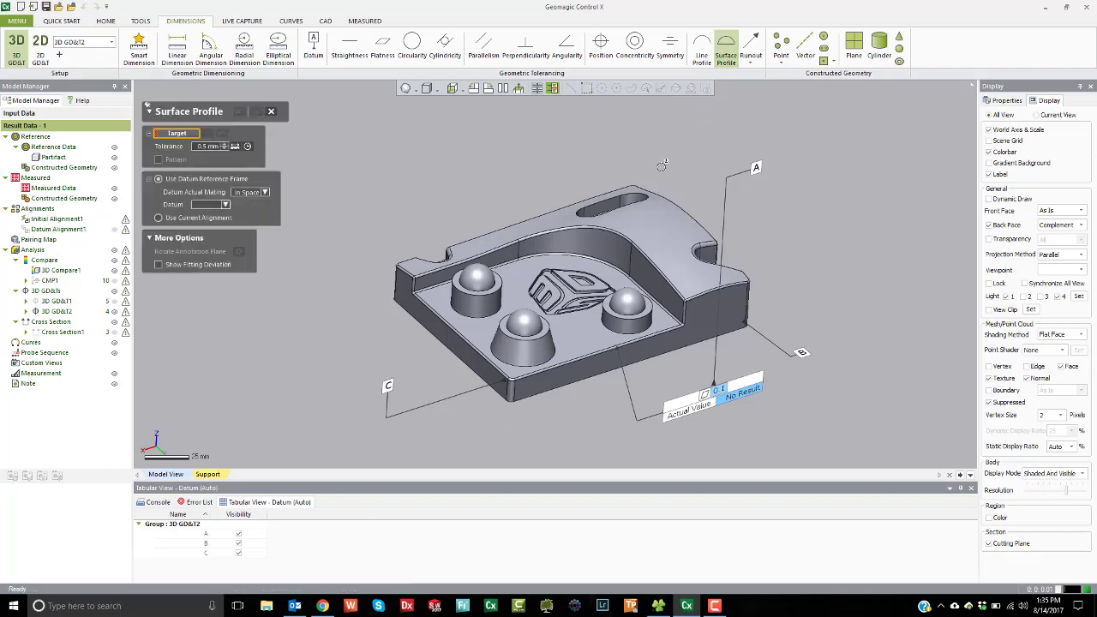
pyautogui.click(669, 233)
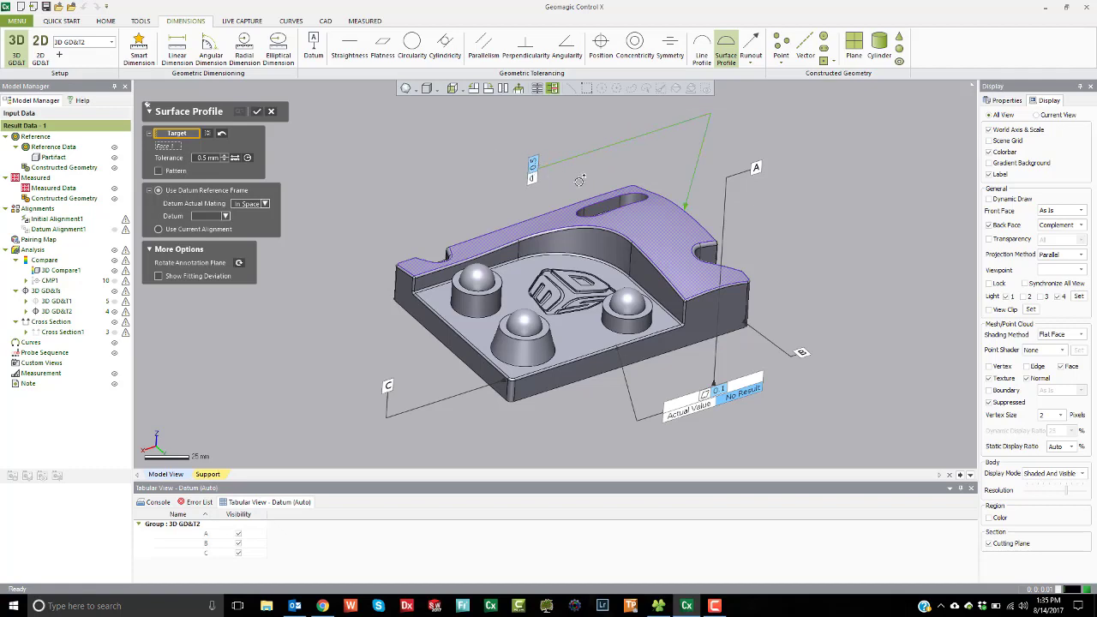
pyautogui.click(258, 111)
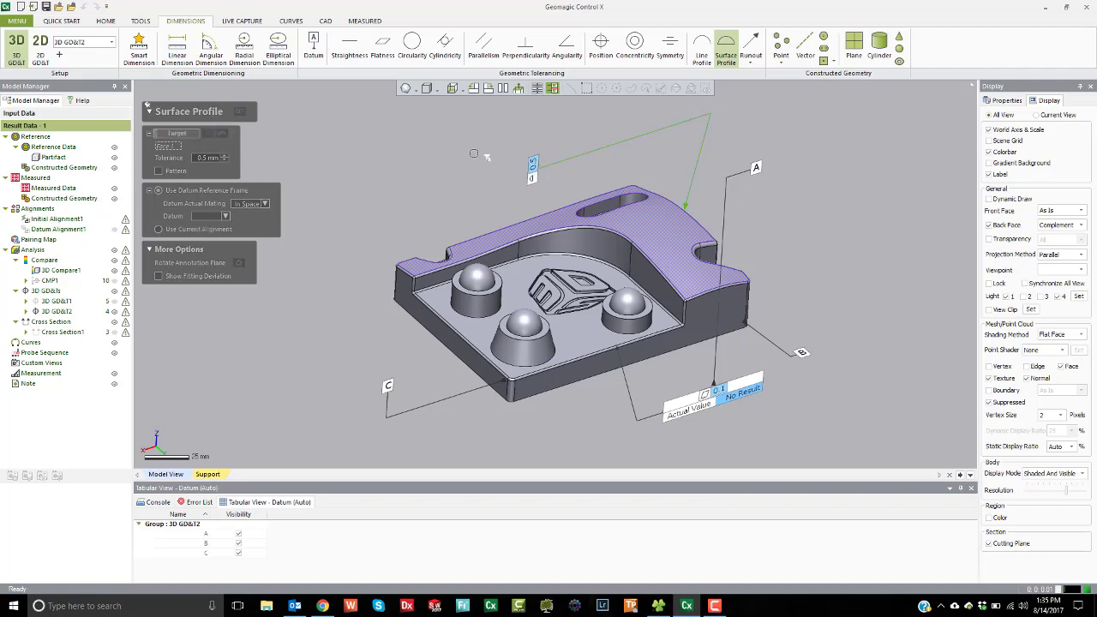
pyautogui.moveTo(497, 154); pyautogui.dragTo(317, 210)
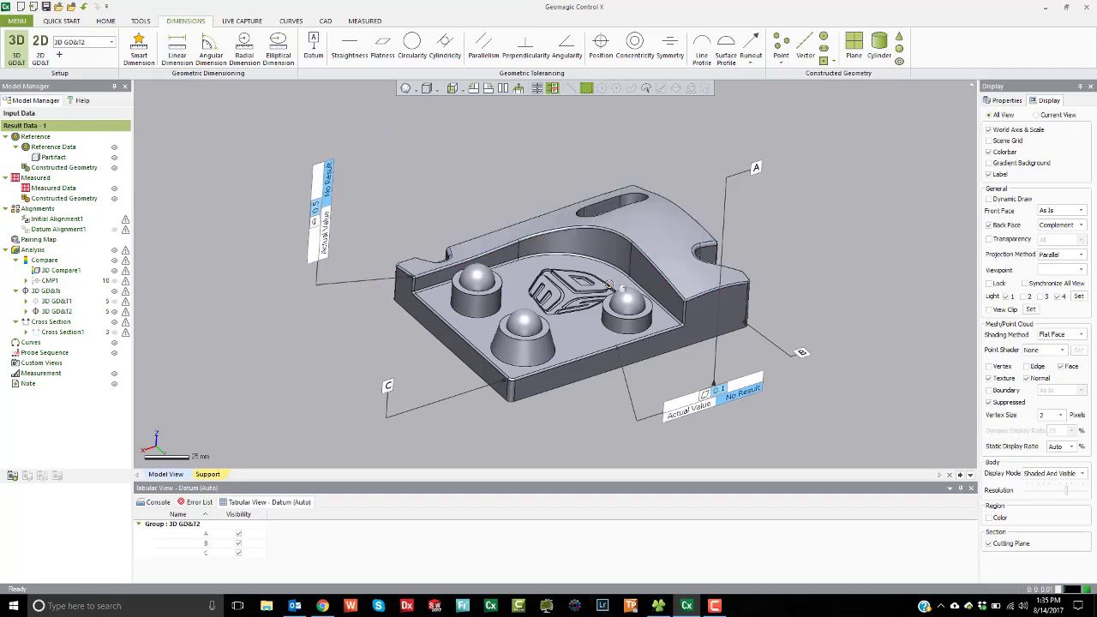
# Apply a 0.1 mm position tolerance to the sphere on the conical boss, placing its callout above the part.
pyautogui.click(601, 48)
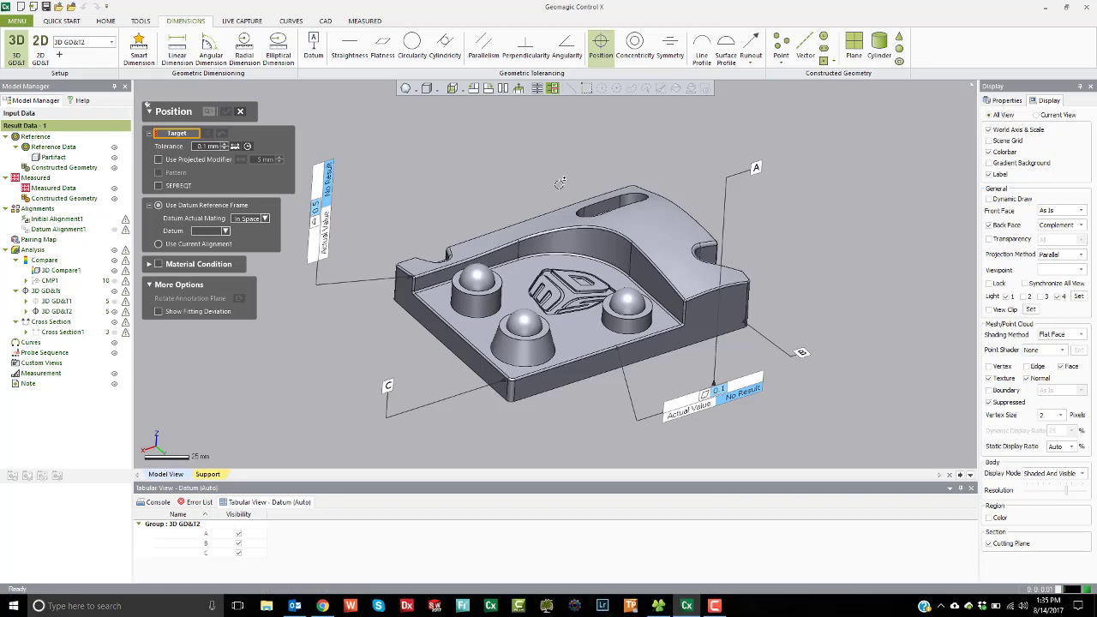
pyautogui.click(520, 322)
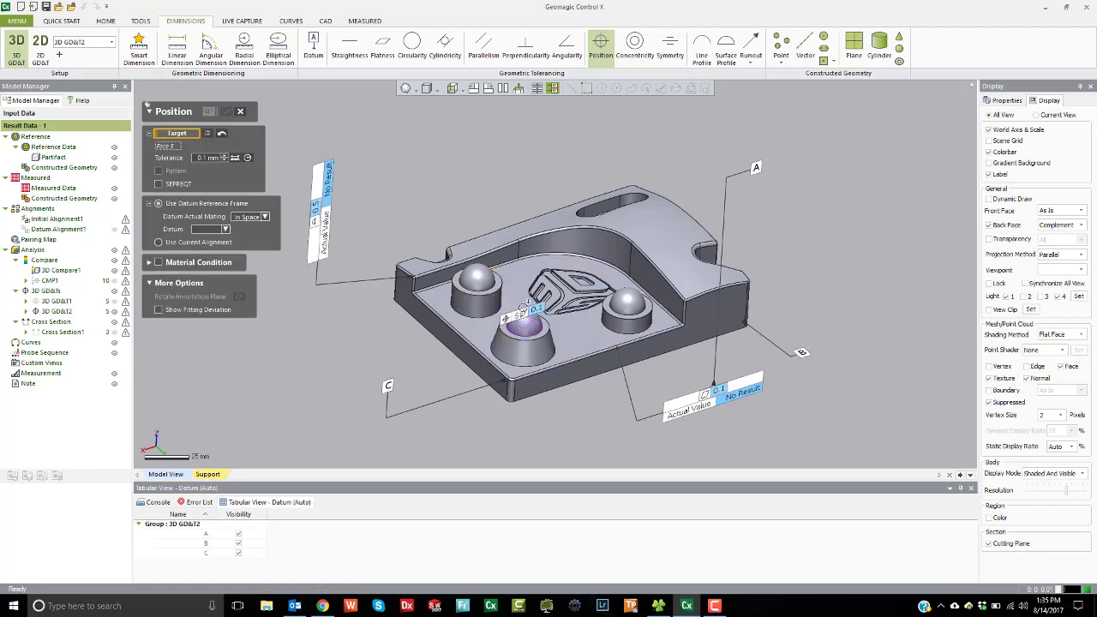
pyautogui.click(455, 184)
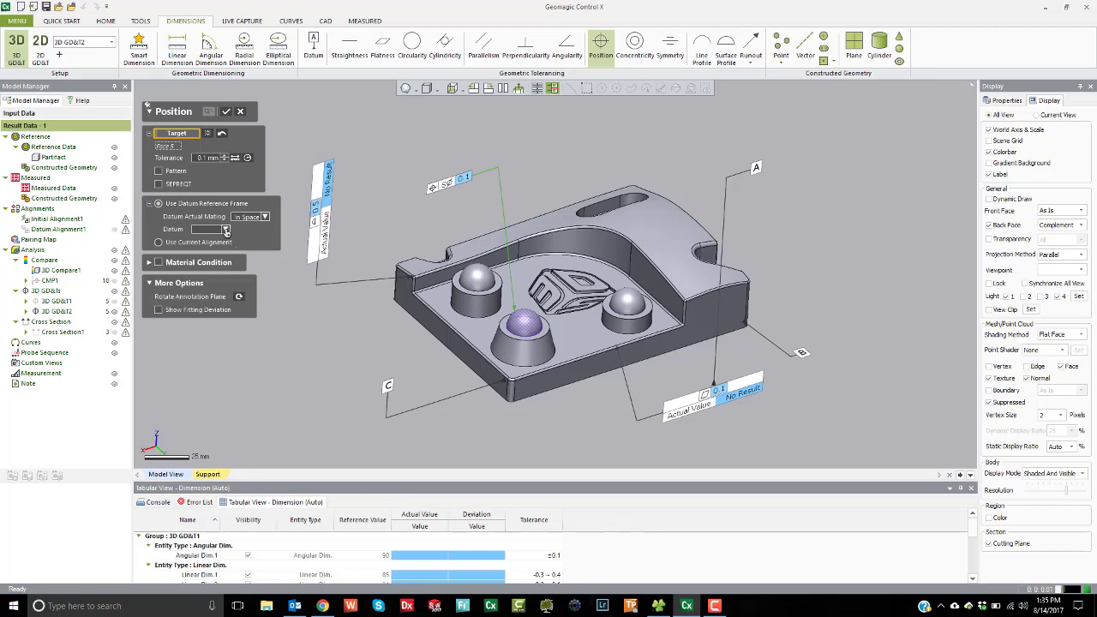
# Reference datums A, B and C in the sphere's position tolerance and apply the MMC material condition with ±0.1 dimension tolerance.
pyautogui.click(223, 230)
pyautogui.click(216, 241)
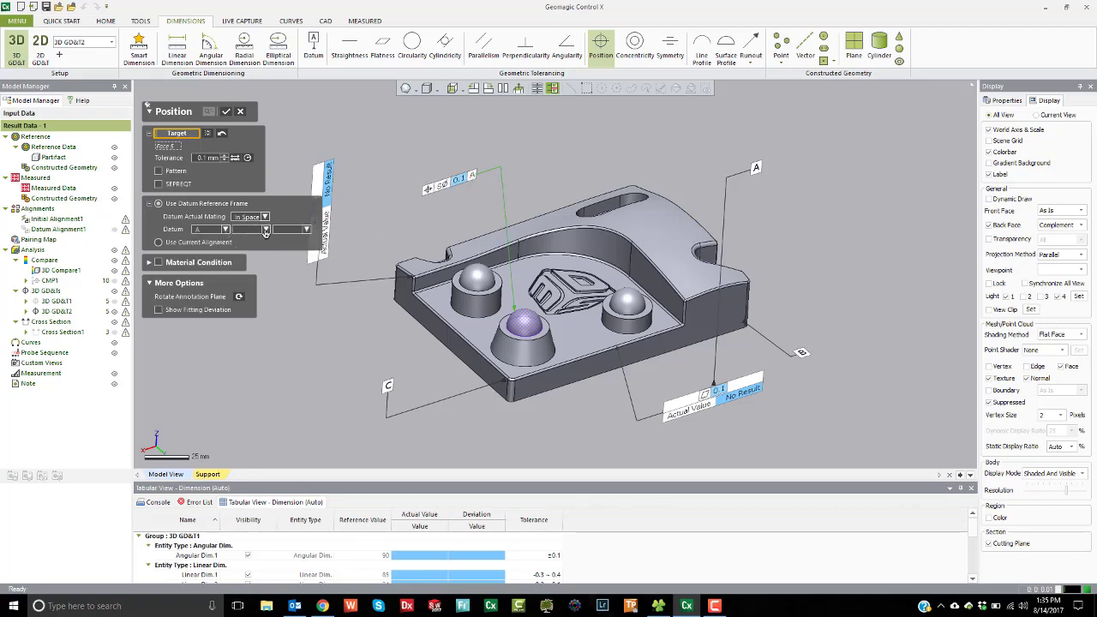
pyautogui.click(266, 229)
pyautogui.click(257, 251)
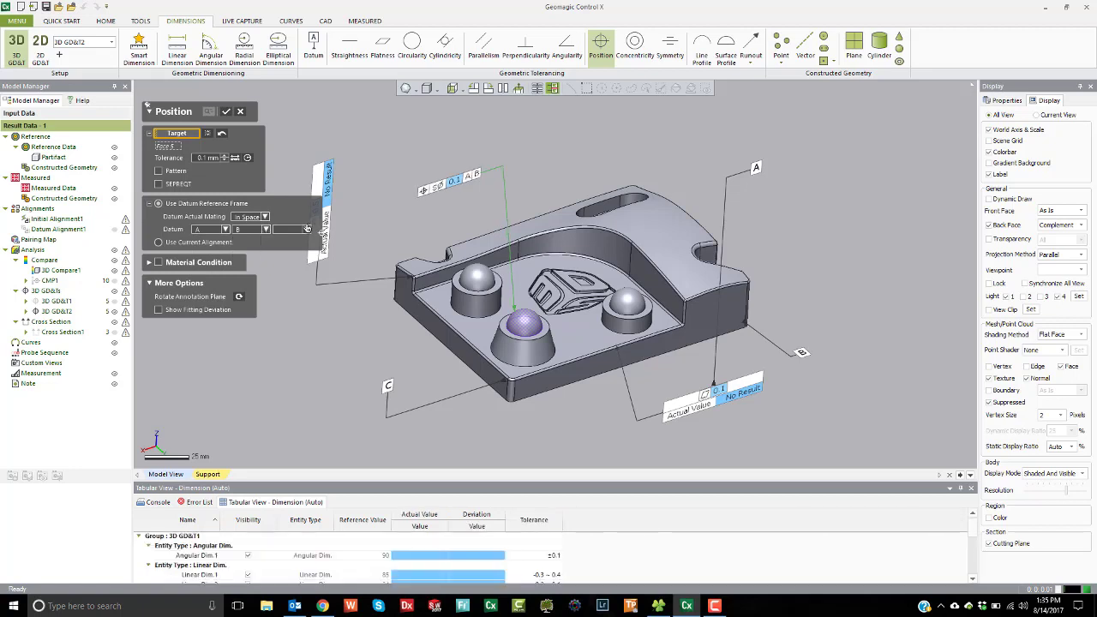
pyautogui.click(306, 229)
pyautogui.click(290, 250)
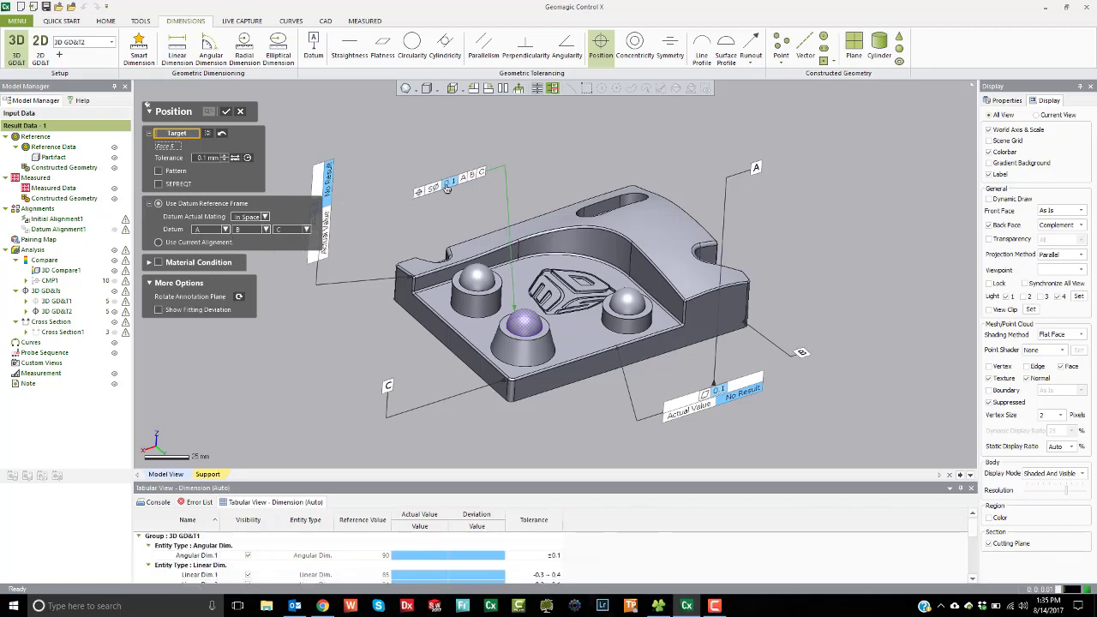
pyautogui.moveTo(447, 188); pyautogui.dragTo(437, 211)
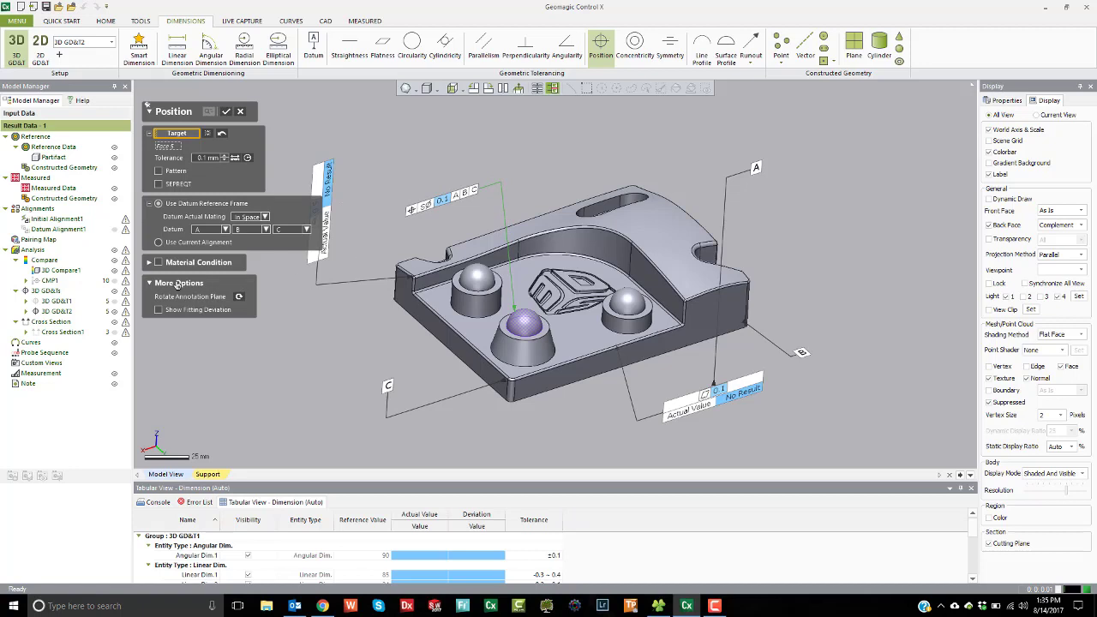
pyautogui.click(158, 262)
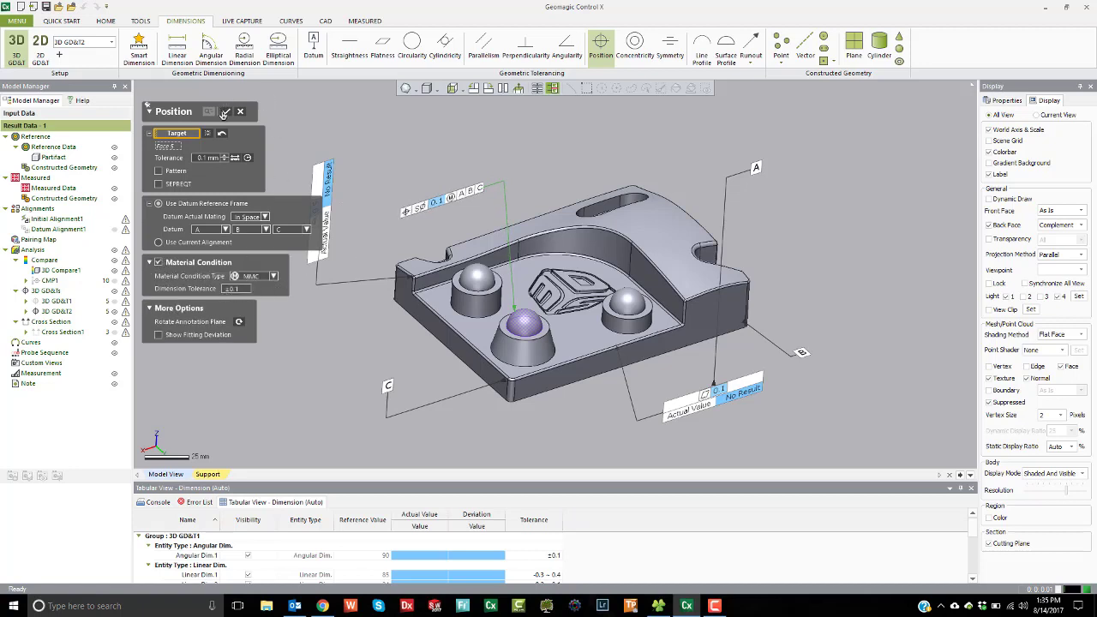
pyautogui.click(226, 112)
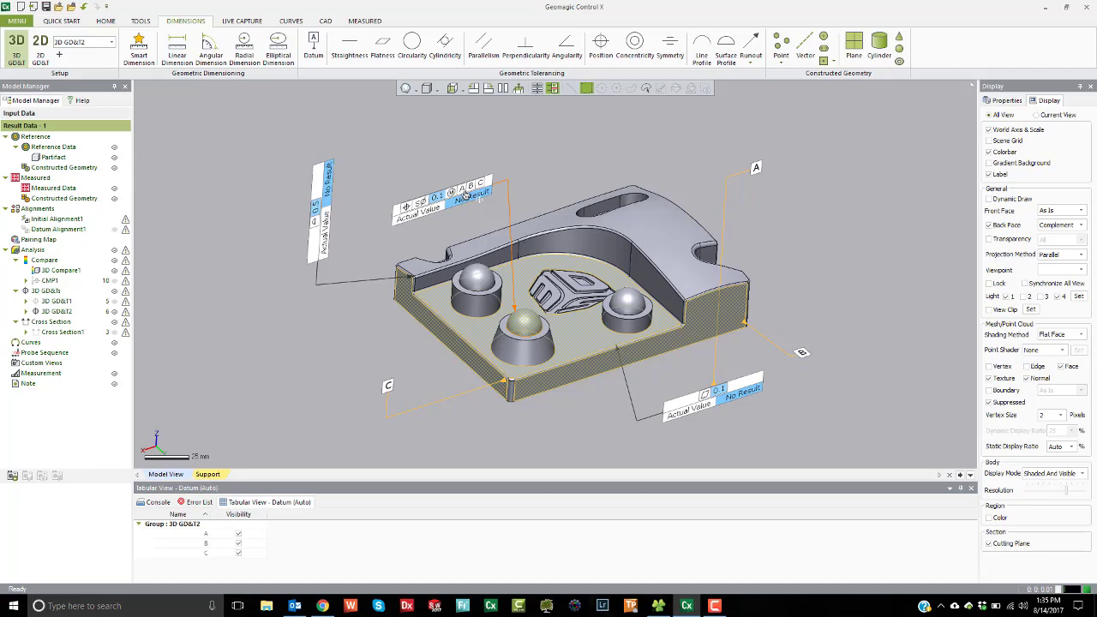
# Store the current viewpoint for the 3D GD&T2 group, and hide that group.
pyautogui.click(58, 312)
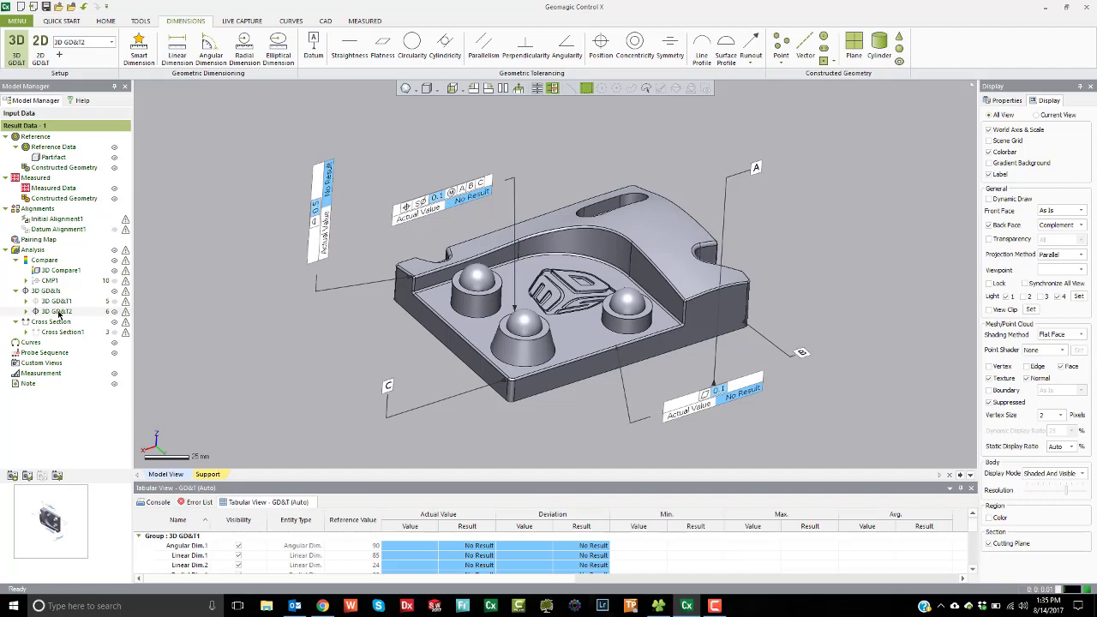
pyautogui.click(57, 475)
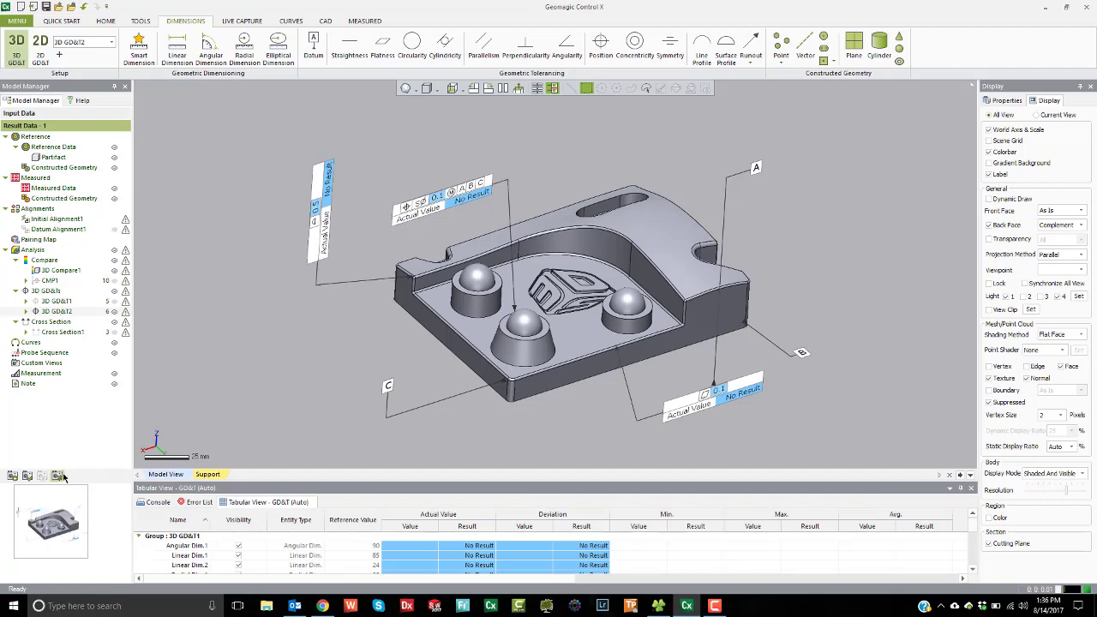
pyautogui.click(272, 336)
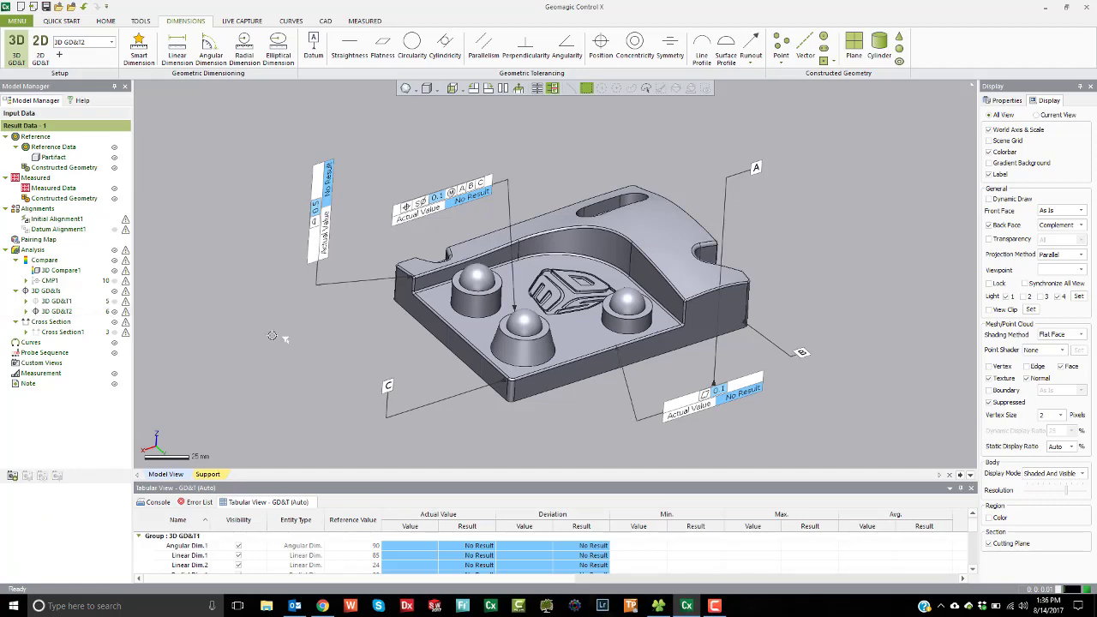
pyautogui.click(114, 313)
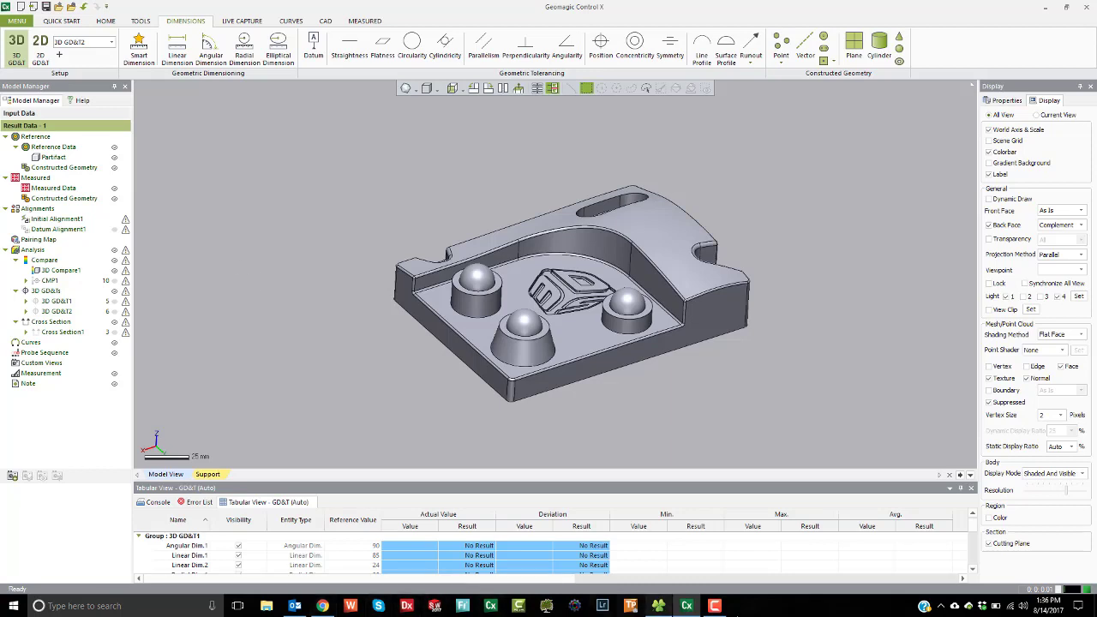
# Switch to File Explorer and import scan A.stl from the Control X folder into the Geomagic Control X inspection as measured data.
pyautogui.click(658, 606)
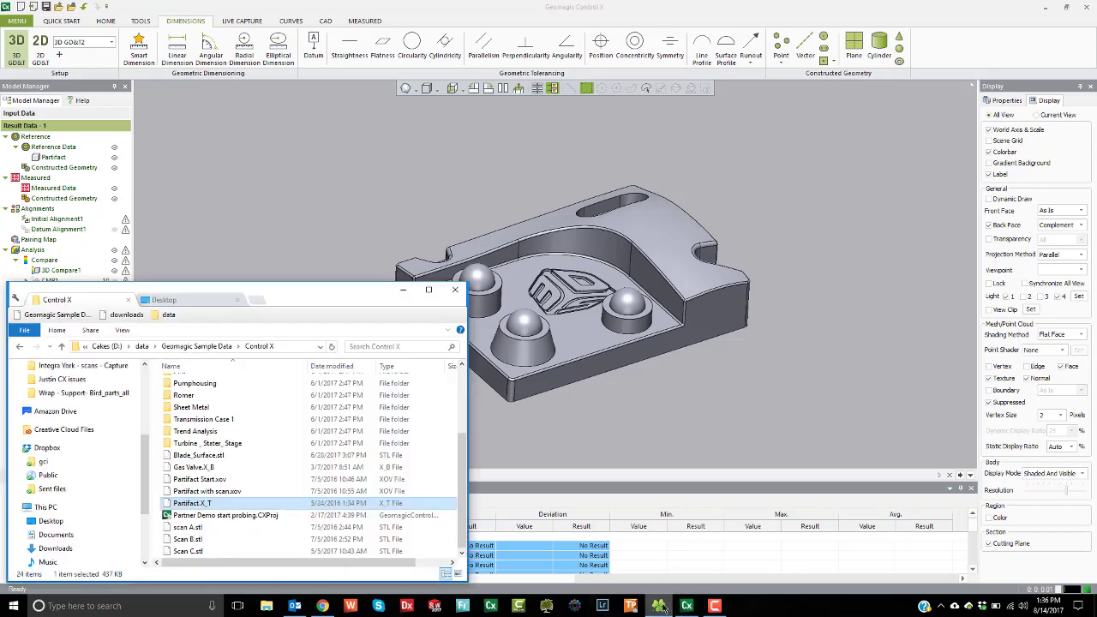
pyautogui.click(187, 527)
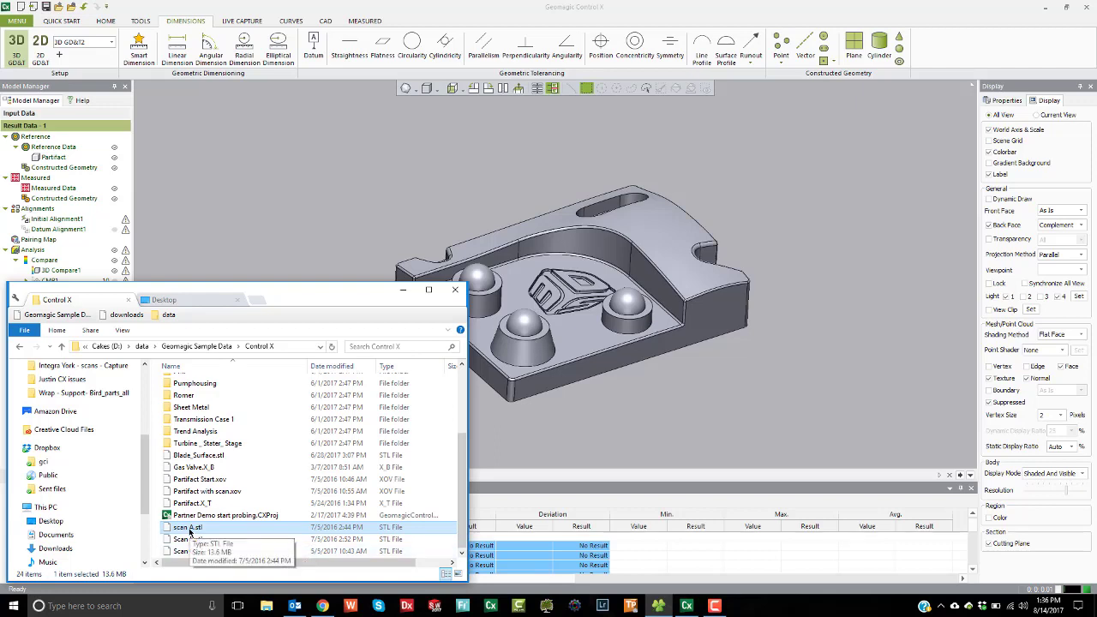
pyautogui.click(836, 390)
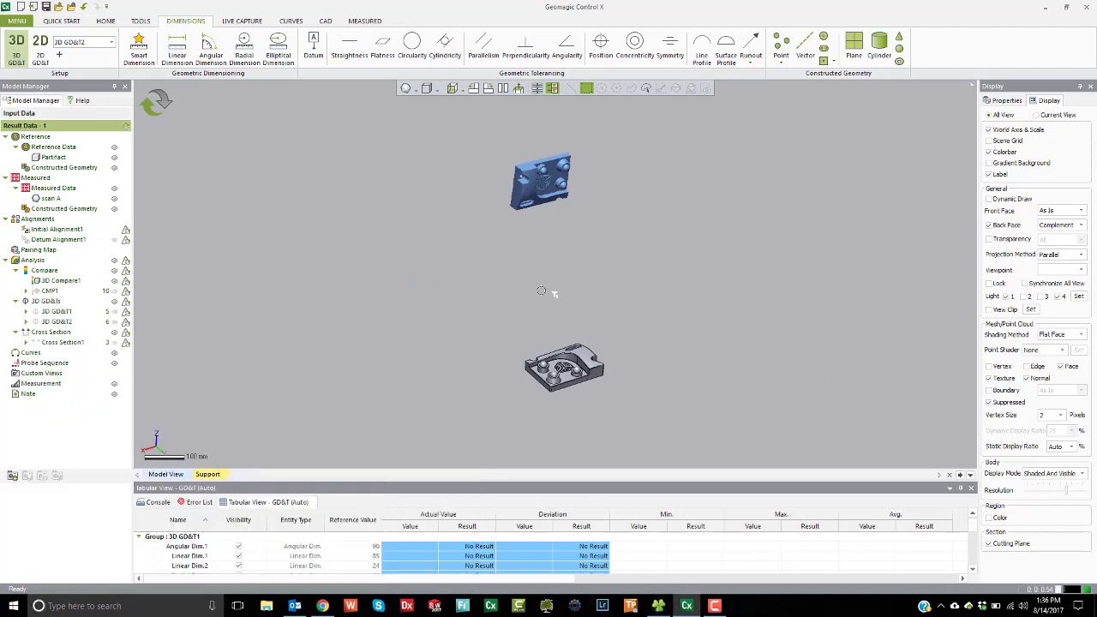
# Recalculate the whole inspection with the imported scan and bring the resulting color map and callouts into close view.
pyautogui.moveTo(603, 232); pyautogui.dragTo(595, 232, button='right')
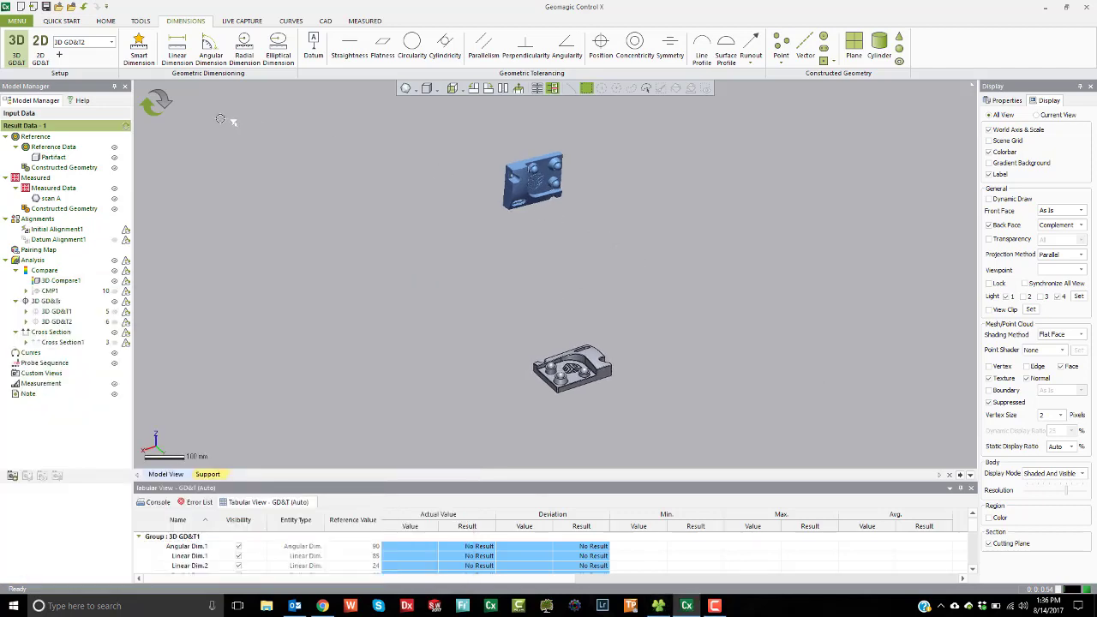
pyautogui.click(157, 106)
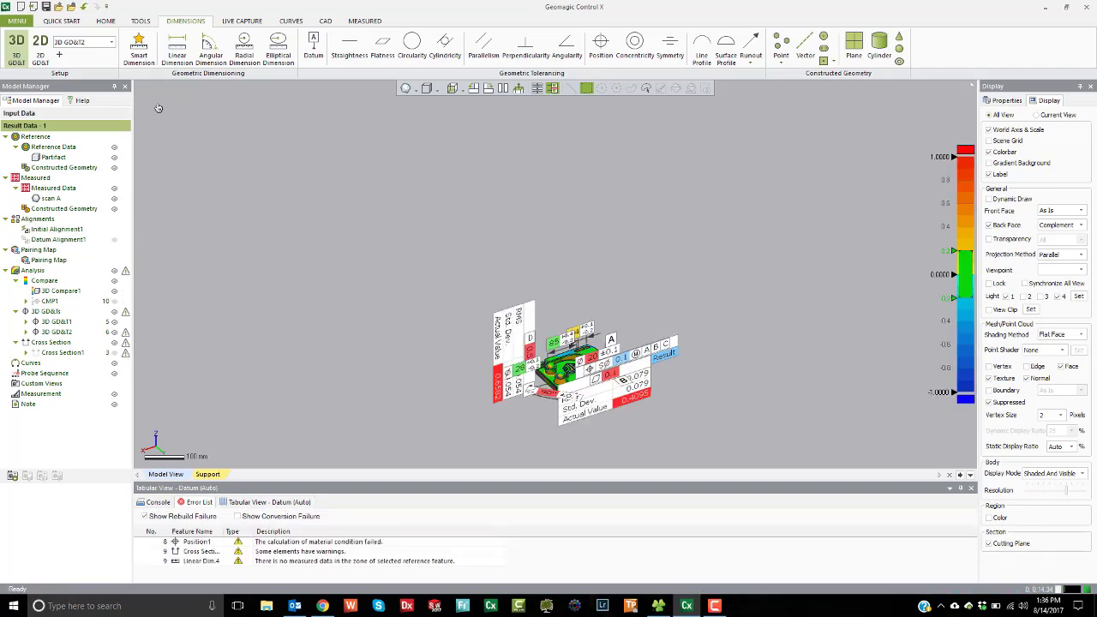
pyautogui.scroll(2, 733, 402)
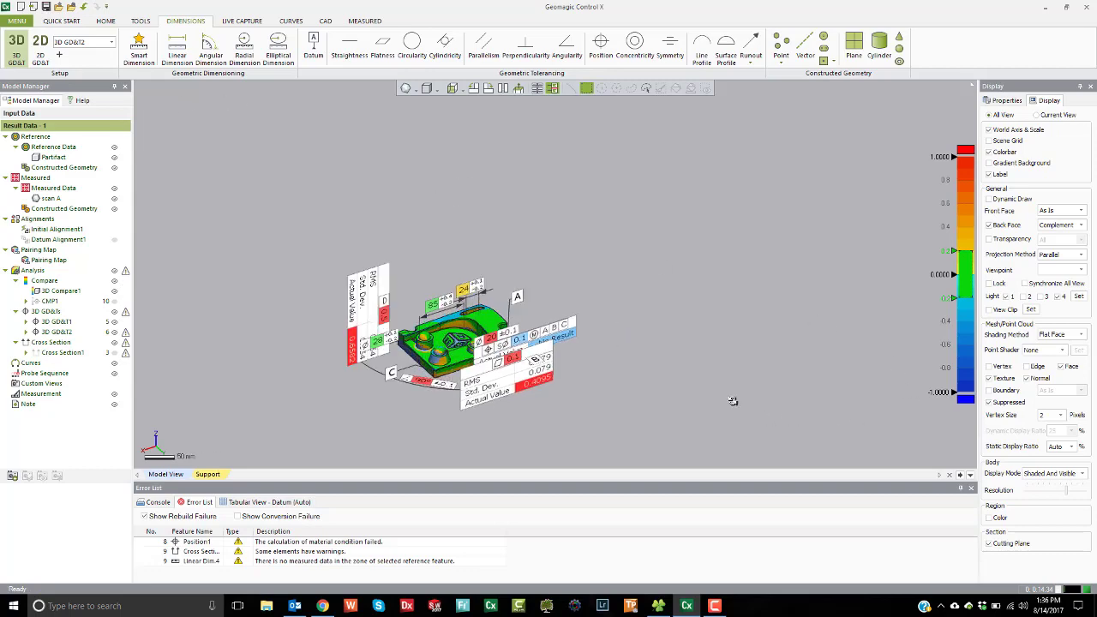
pyautogui.scroll(5, 415, 306)
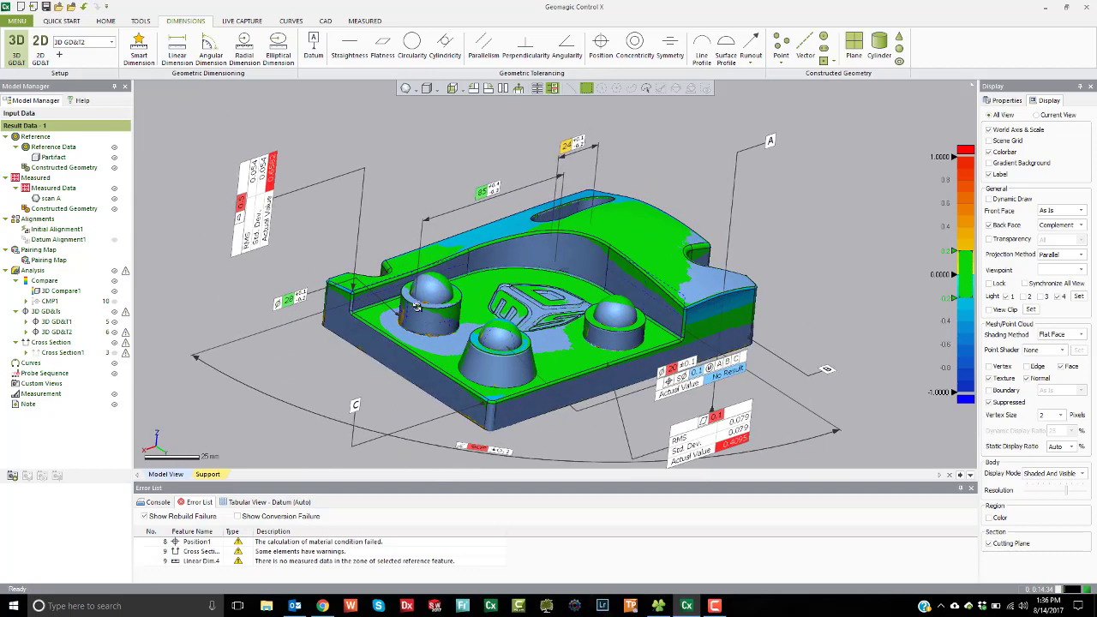
# Hide the scan A mesh and both 3D GD&T groups so only the 3D comparison color map shows.
pyautogui.scroll(2, 415, 305)
pyautogui.click(113, 200)
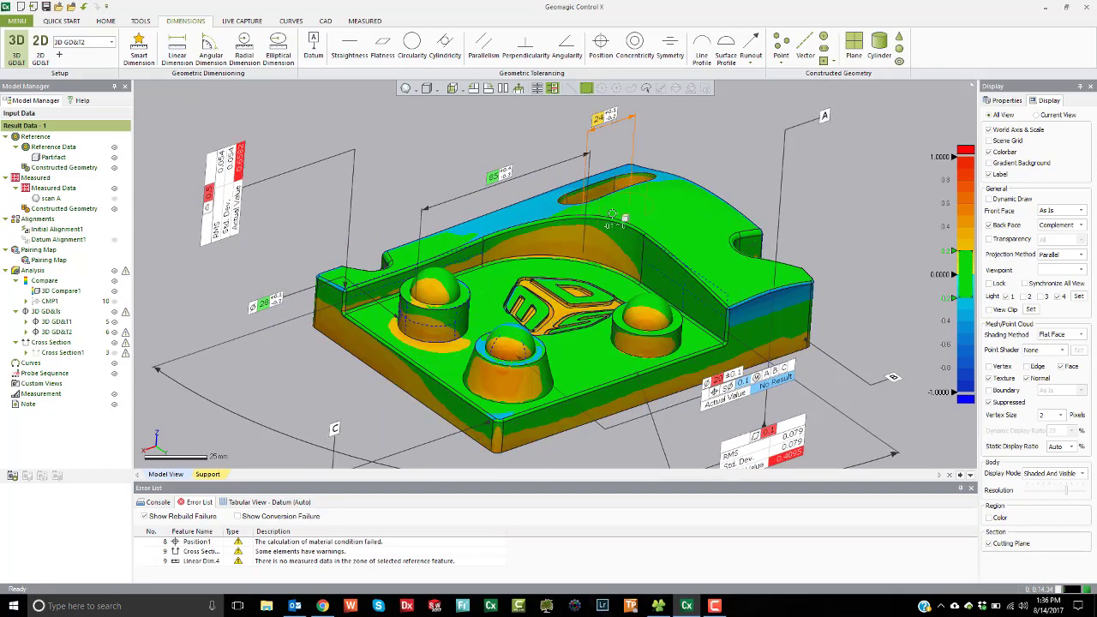
pyautogui.scroll(-3, 608, 325)
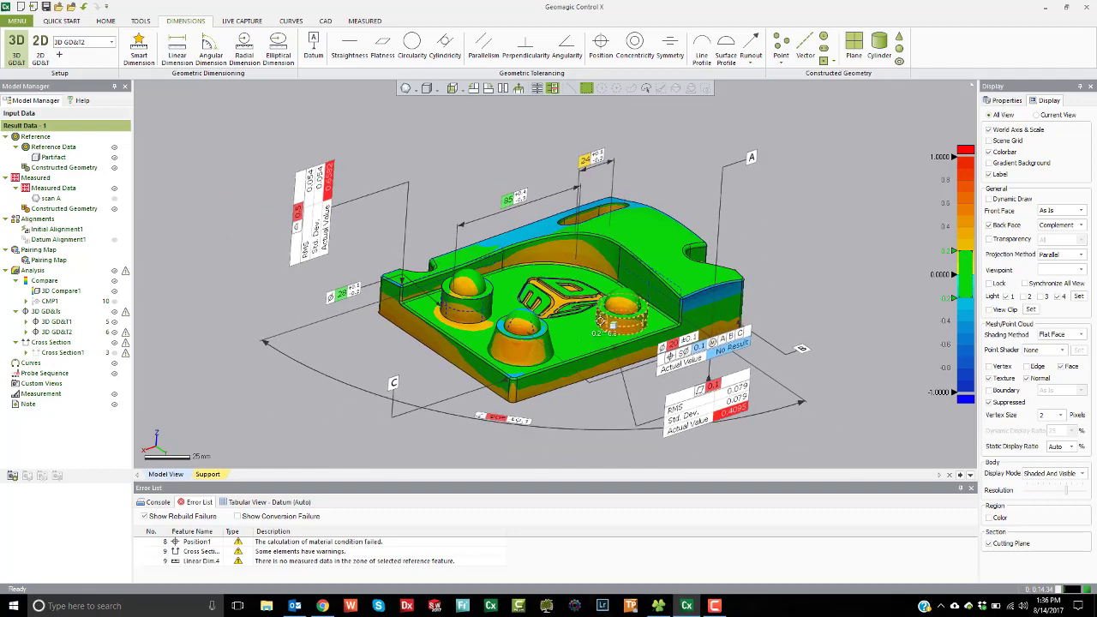
pyautogui.click(115, 331)
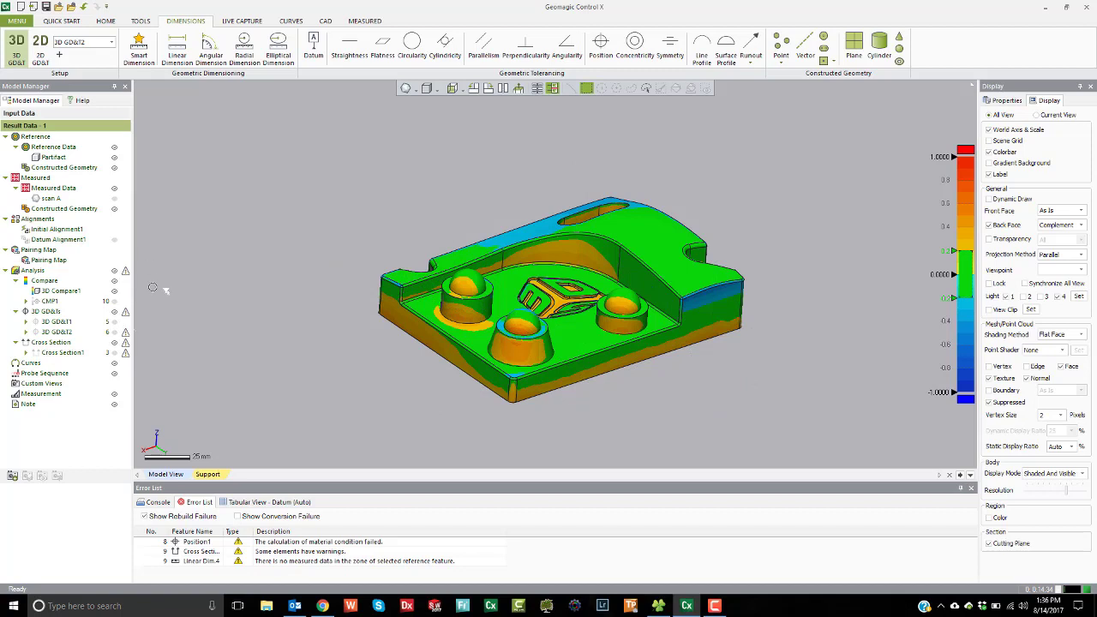
# Show the CMP1 gap distance callouts on the color map, examine them, and hide them again.
pyautogui.click(115, 302)
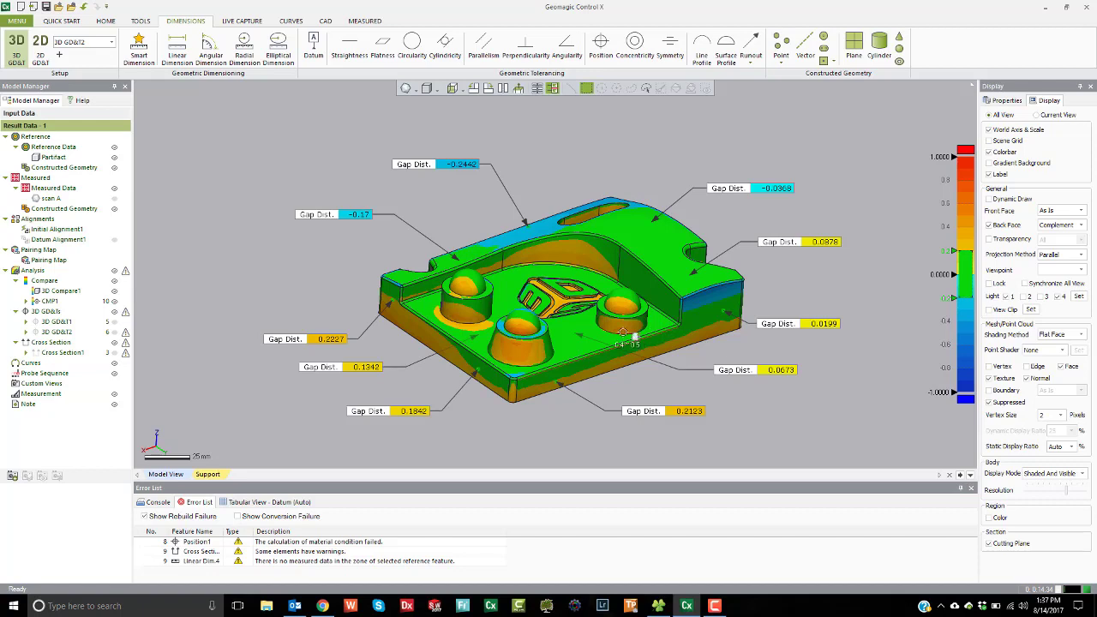
pyautogui.moveTo(602, 238)
pyautogui.mouseDown(button='right')
pyautogui.moveTo(591, 249)
pyautogui.moveTo(604, 240)
pyautogui.mouseUp(button='right')
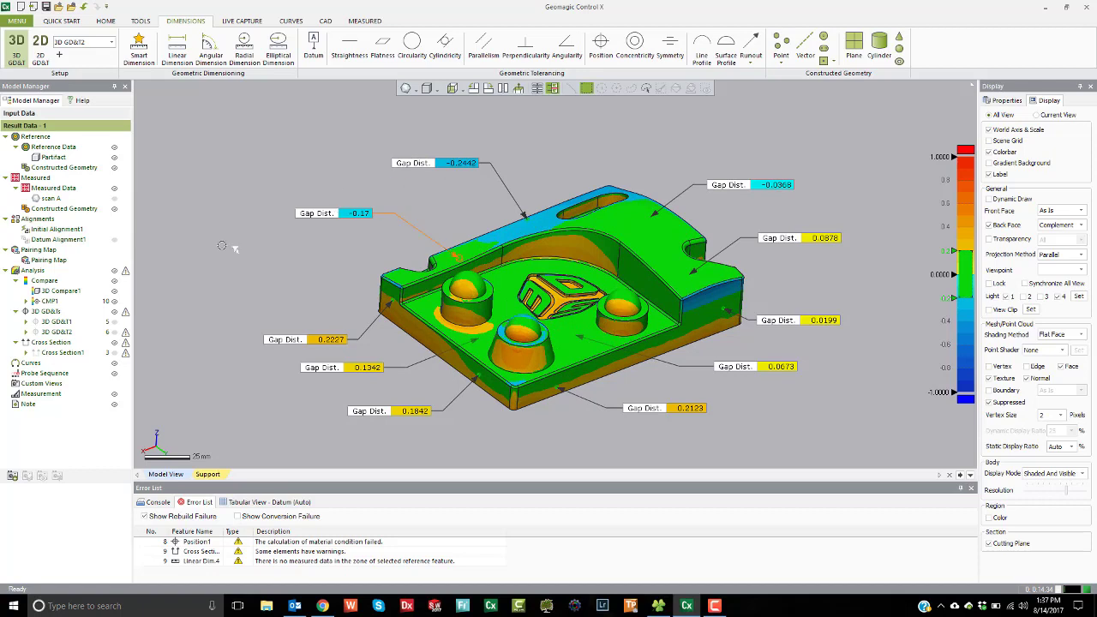
pyautogui.click(114, 302)
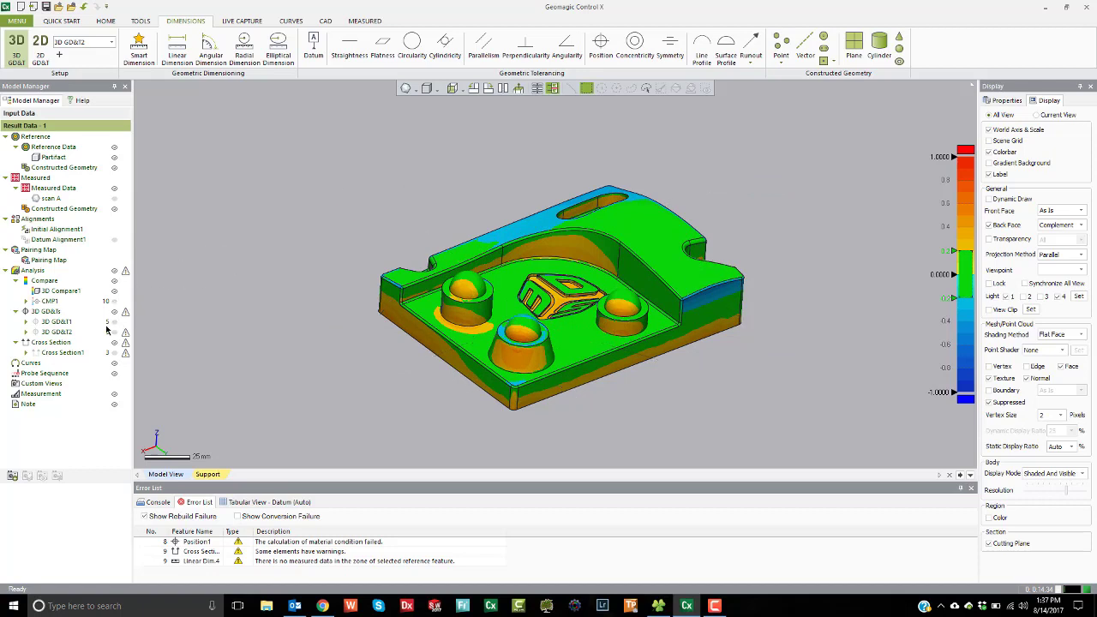
# Show the 3D GD&T1 dimensions on the part, examine their evaluated tolerances, and hide the group again.
pyautogui.click(114, 321)
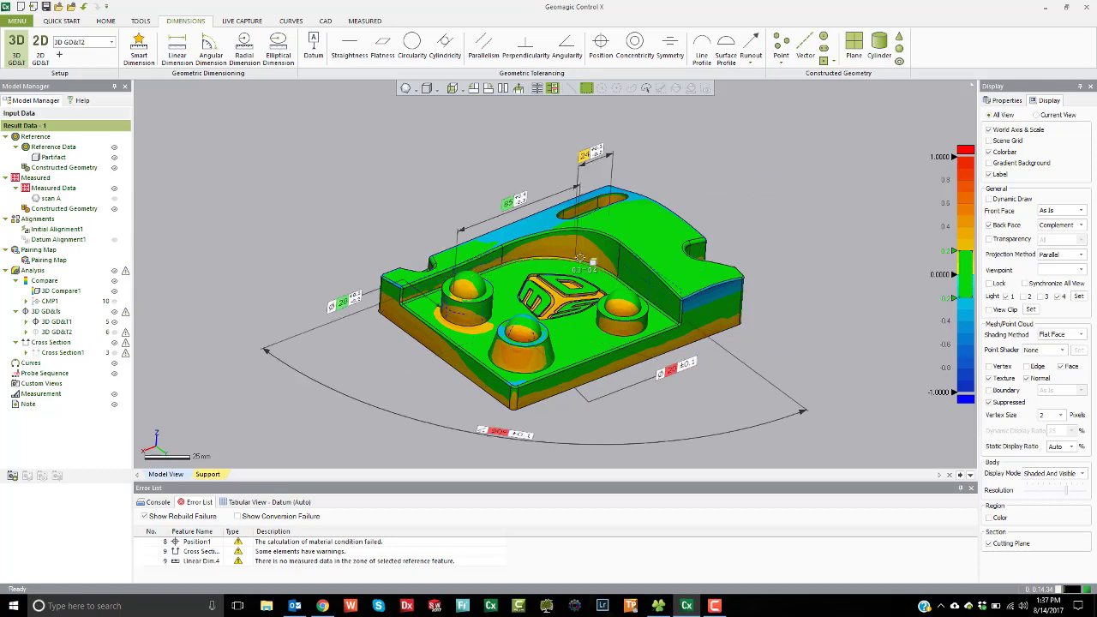
pyautogui.moveTo(562, 282); pyautogui.dragTo(553, 269, button='right')
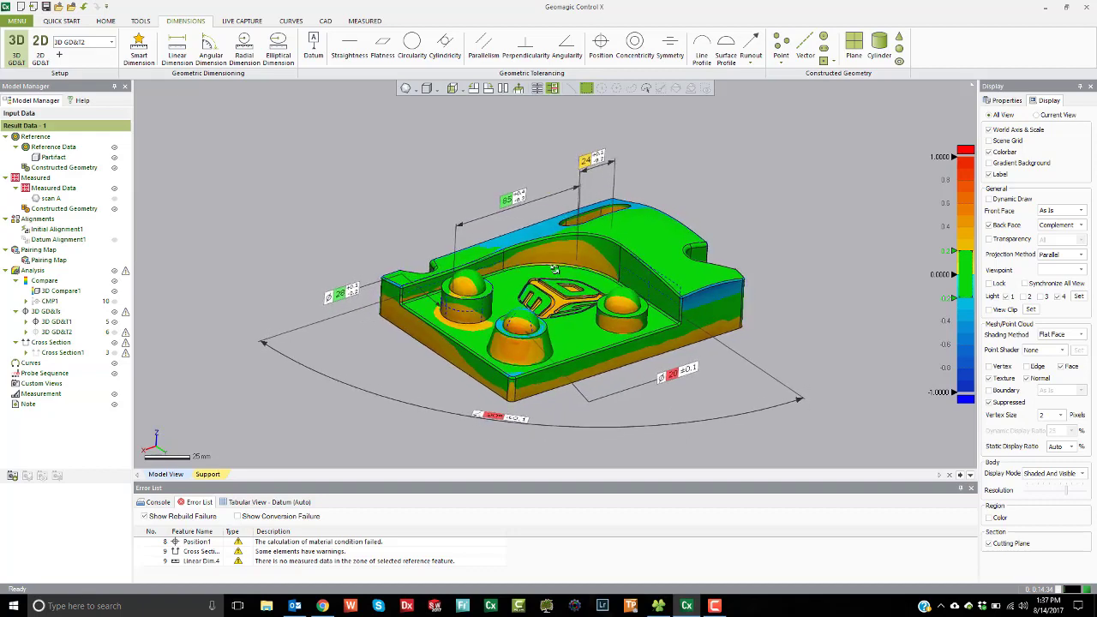
pyautogui.click(114, 321)
# Examine the 3D GD&T2 datums and geometric tolerances, hide that group, and show Cross Section1 on the part.
pyautogui.click(114, 332)
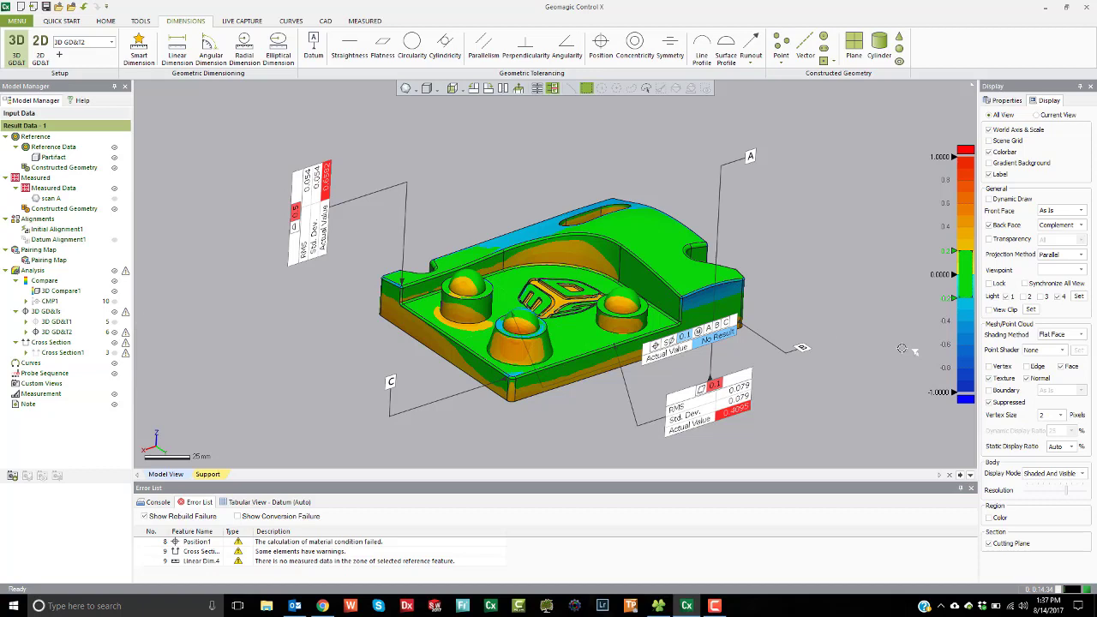
pyautogui.click(114, 332)
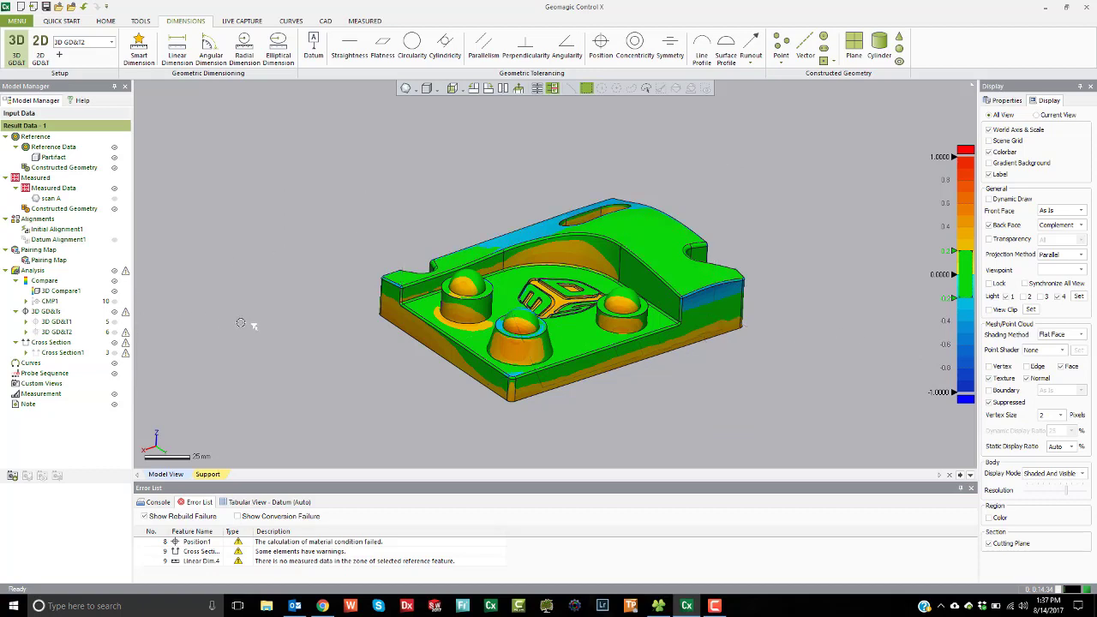
pyautogui.click(115, 353)
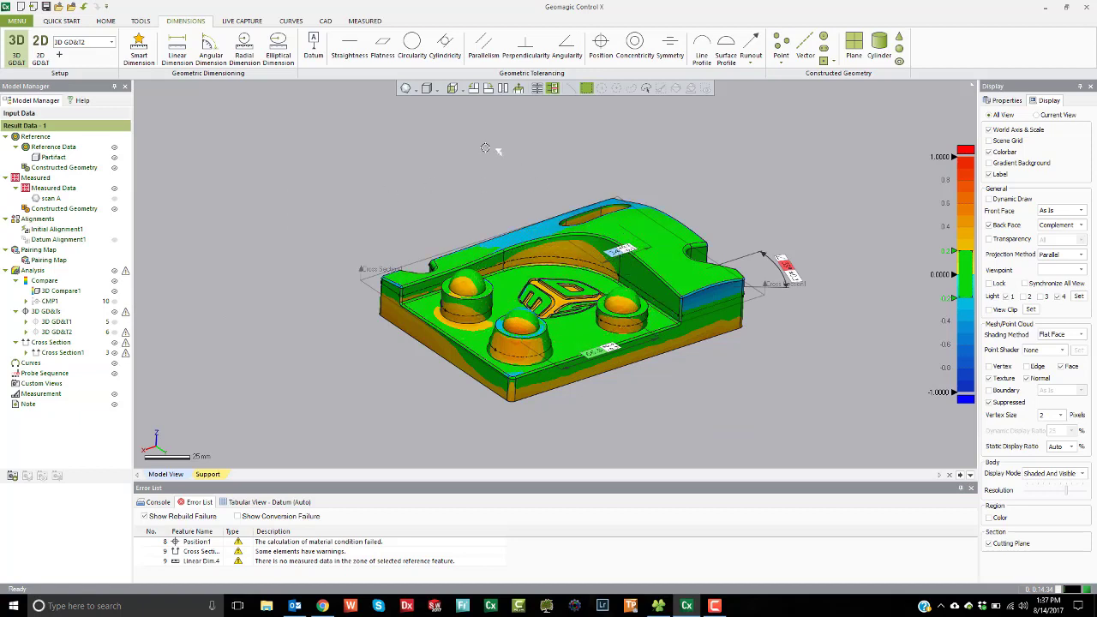
# Hide Cross Section1 and generate an A4_Landscape report of Result Data - 1, leaving out Initial Alignment1.
pyautogui.click(115, 352)
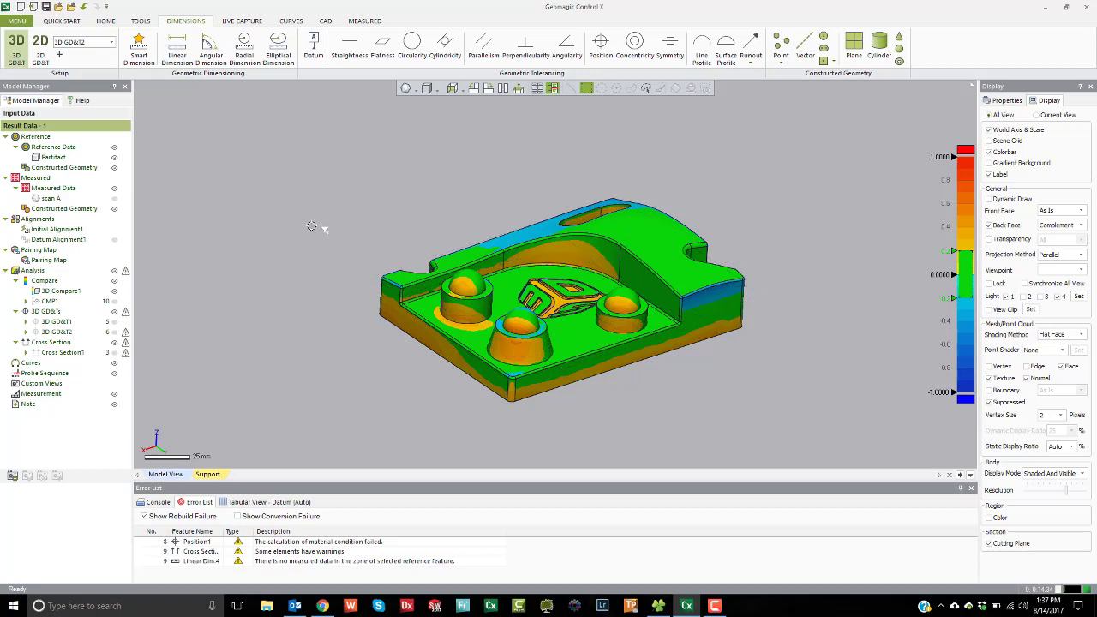
pyautogui.click(69, 21)
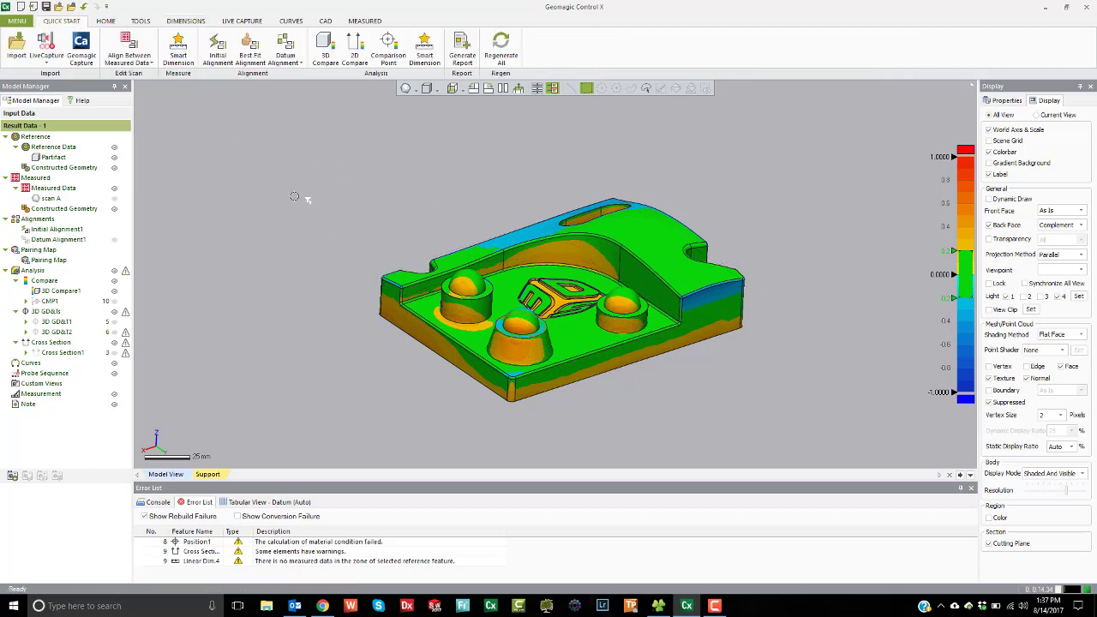
pyautogui.click(459, 56)
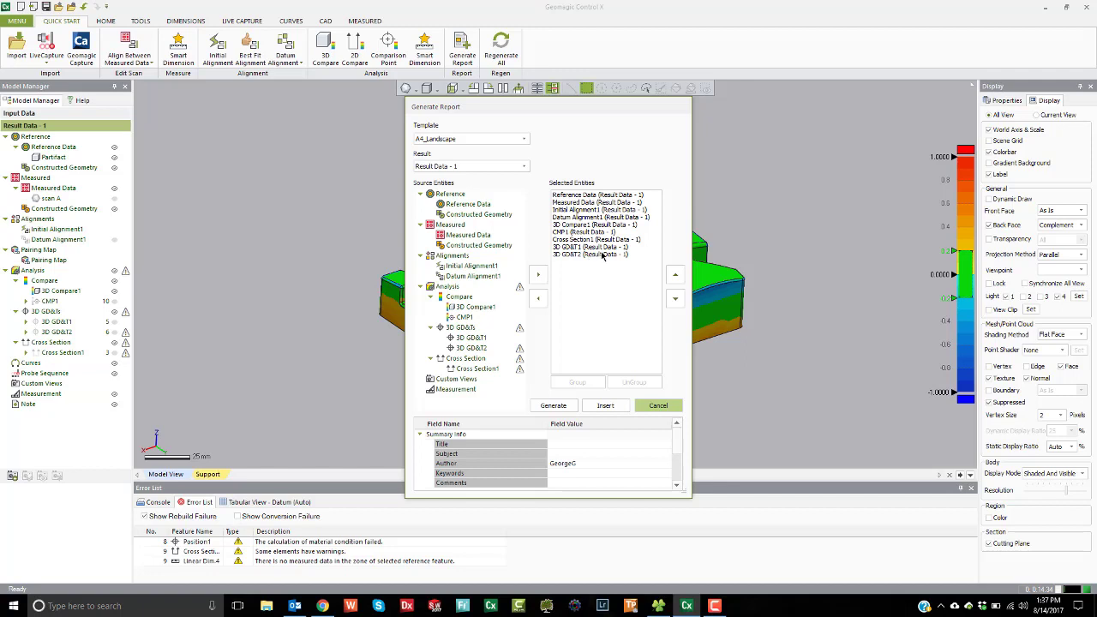
pyautogui.click(584, 210)
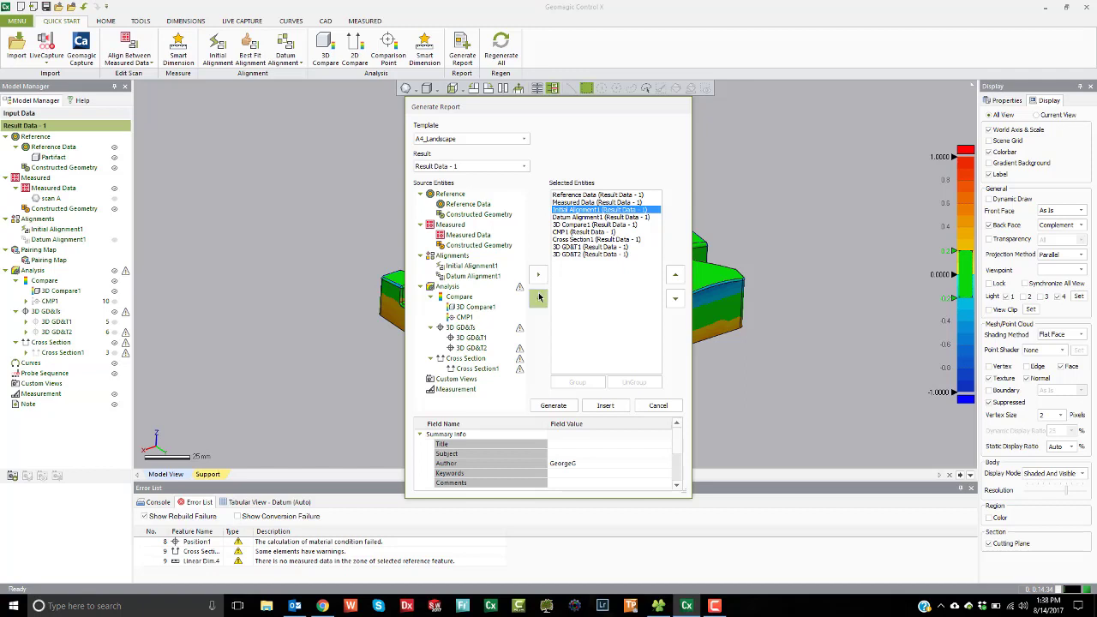
pyautogui.click(538, 299)
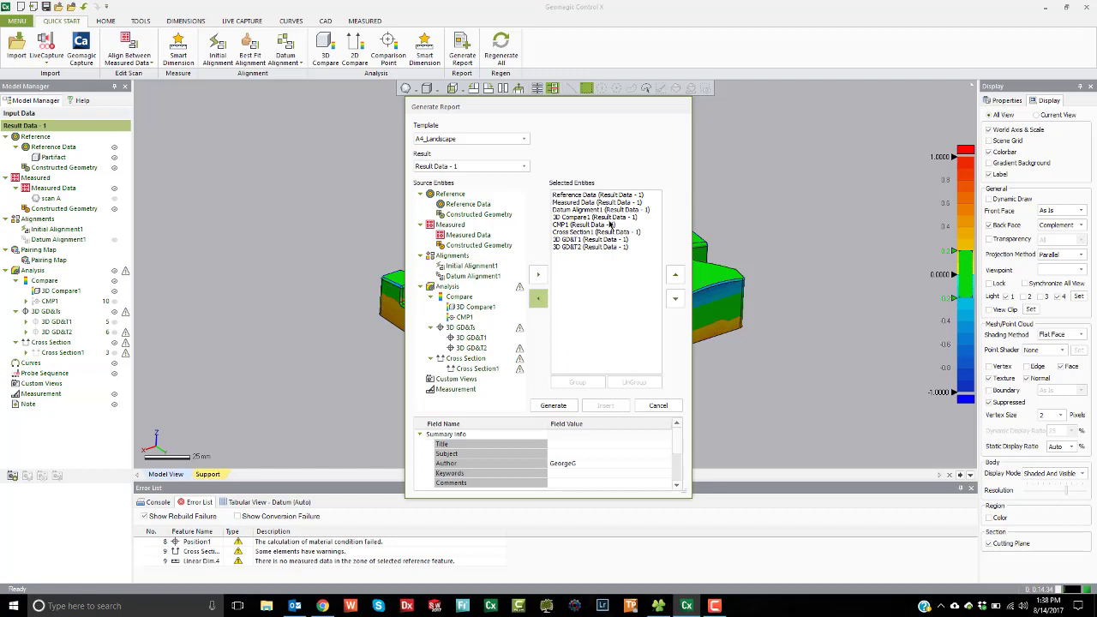
pyautogui.click(553, 405)
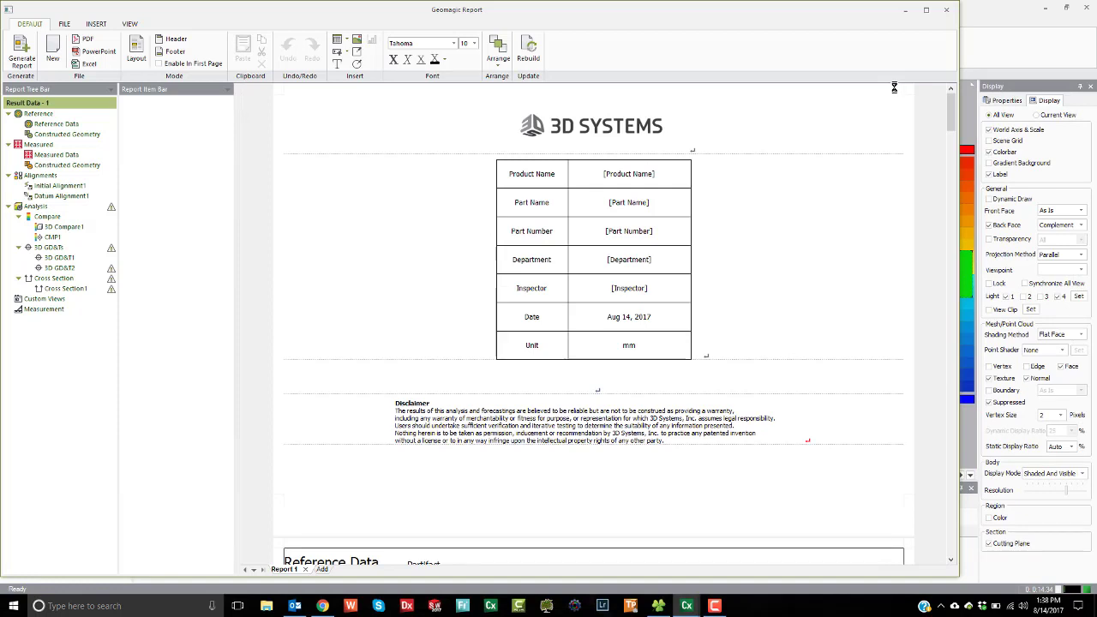
# Examine the report's cover, Reference Data, Measured Data, Datum Alignment1 and 3D comparison pages in an enlarged report window.
pyautogui.click(926, 9)
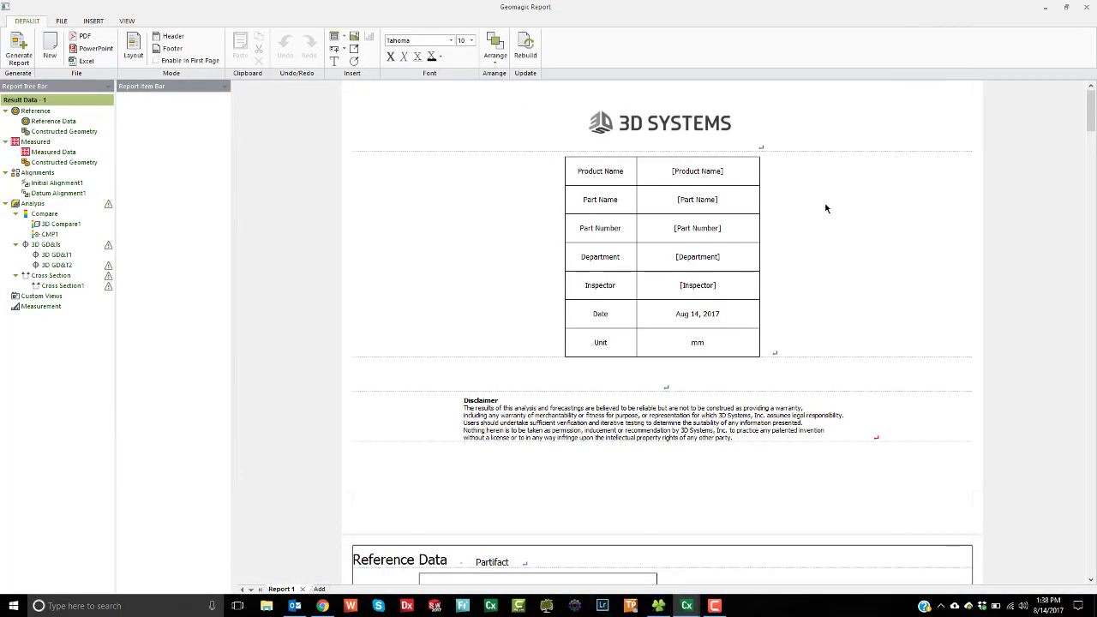
pyautogui.scroll(-3, 842, 210)
pyautogui.scroll(-3, 843, 210)
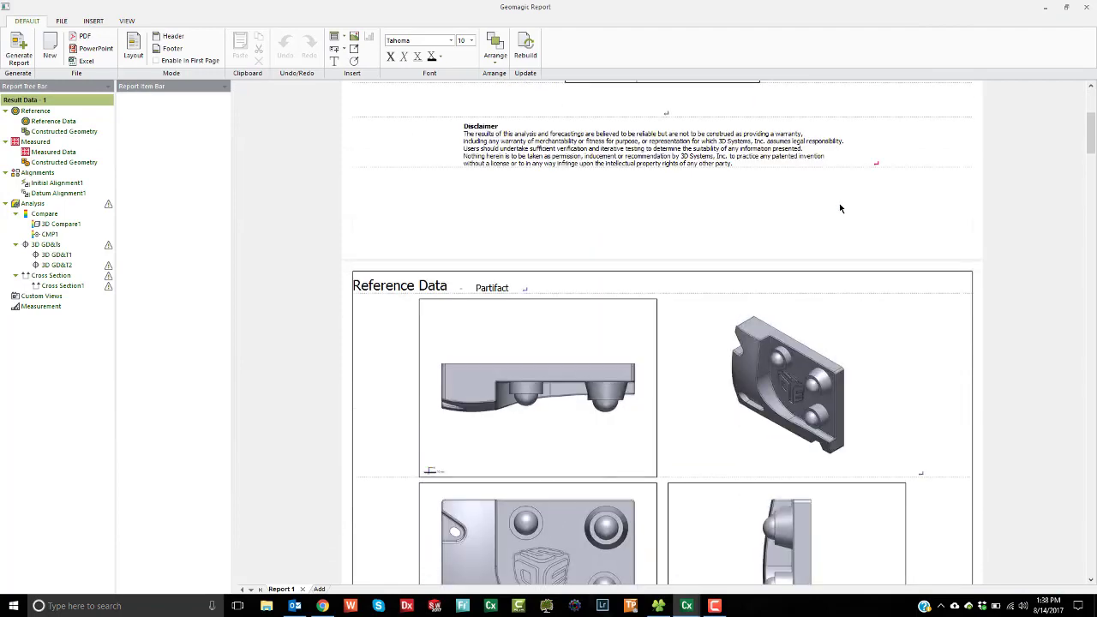
pyautogui.scroll(6, 839, 206)
pyautogui.scroll(-7, 839, 207)
pyautogui.scroll(-10, 839, 207)
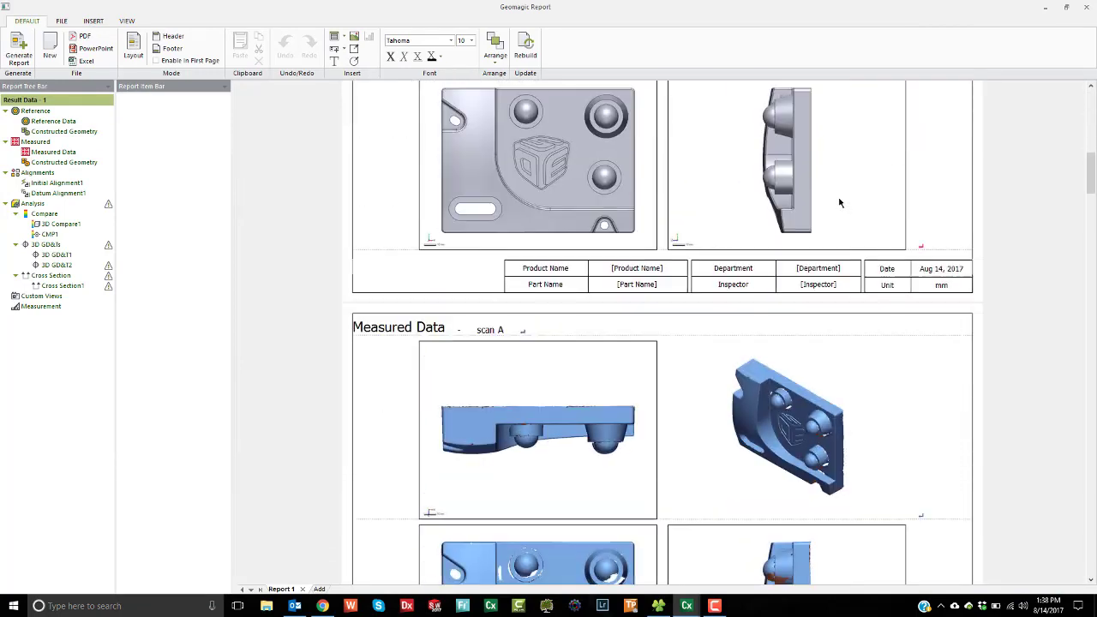
pyautogui.scroll(-4, 840, 202)
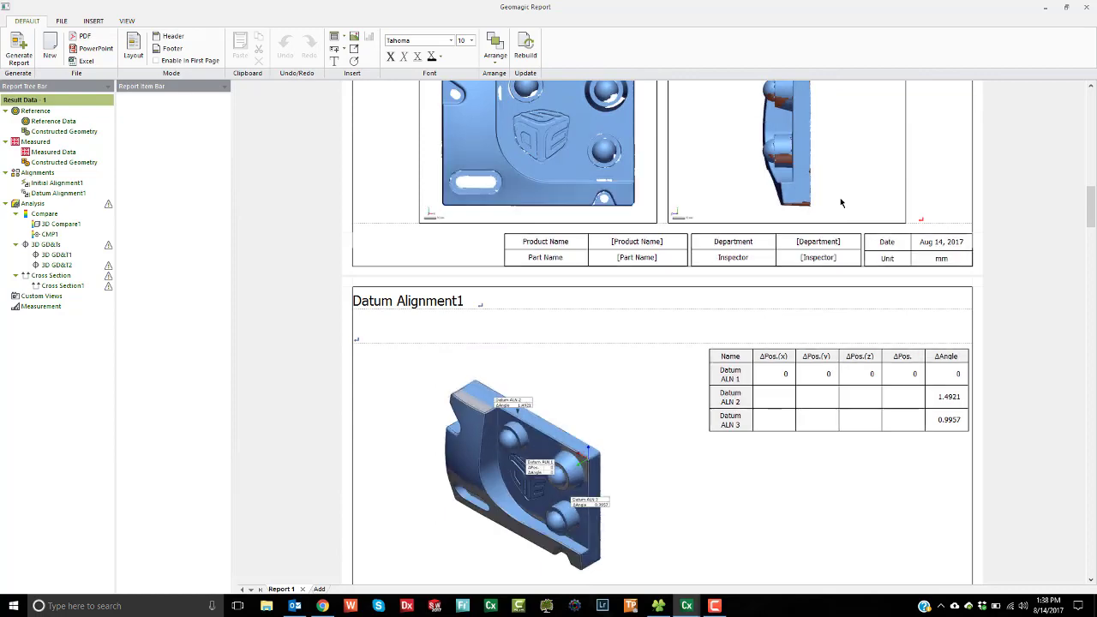
pyautogui.scroll(-1, 842, 203)
pyautogui.scroll(-10, 845, 203)
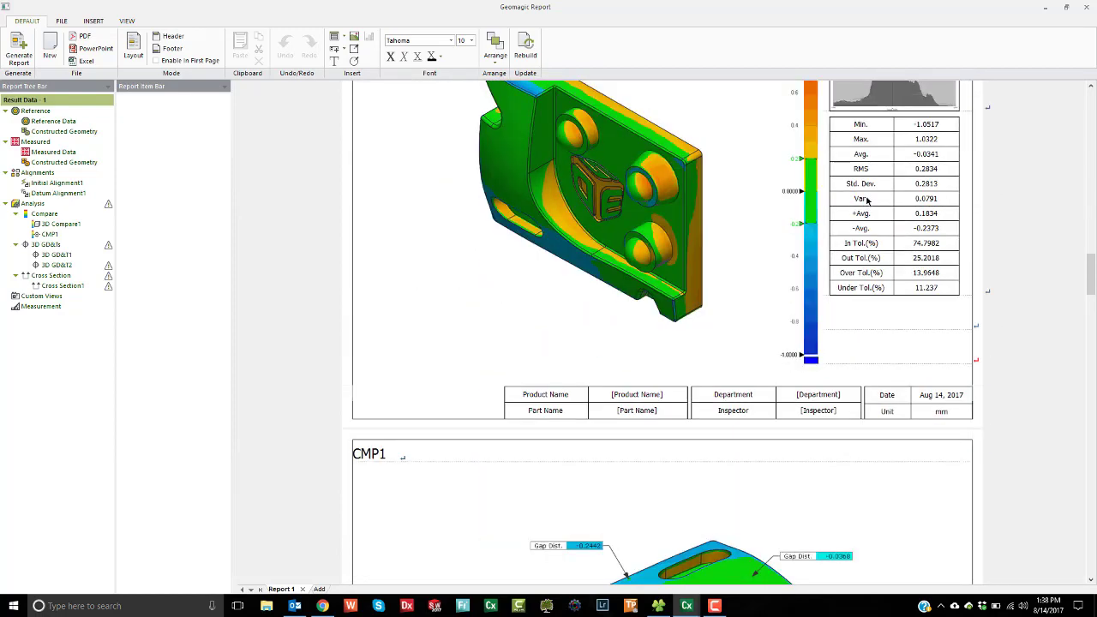
# Examine the report's CMP1, Cross Section1, 3D GD&T1 and 3D GD&T2 pages and tables, and close the report.
pyautogui.scroll(-3, 866, 201)
pyautogui.scroll(-2, 867, 201)
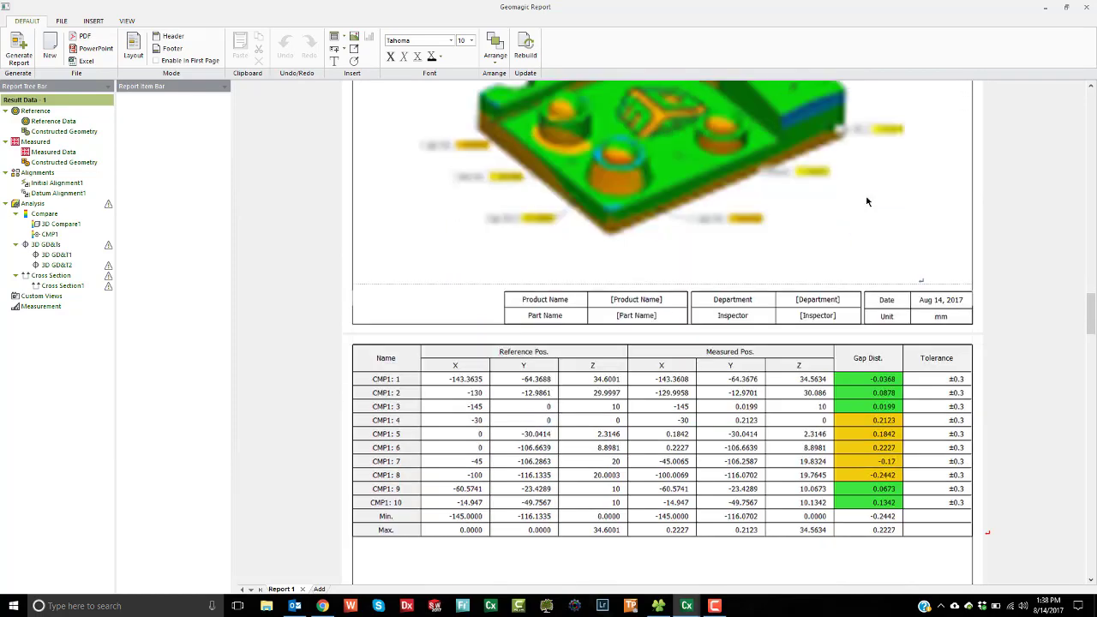
pyautogui.scroll(2, 867, 201)
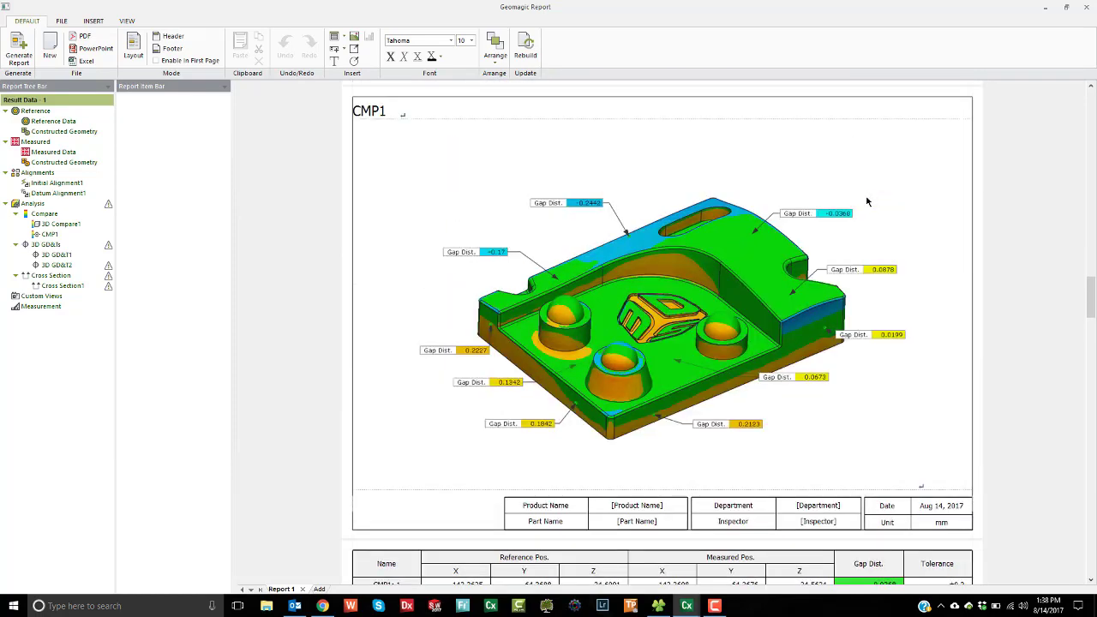
pyautogui.scroll(-5, 867, 202)
pyautogui.scroll(-5, 867, 201)
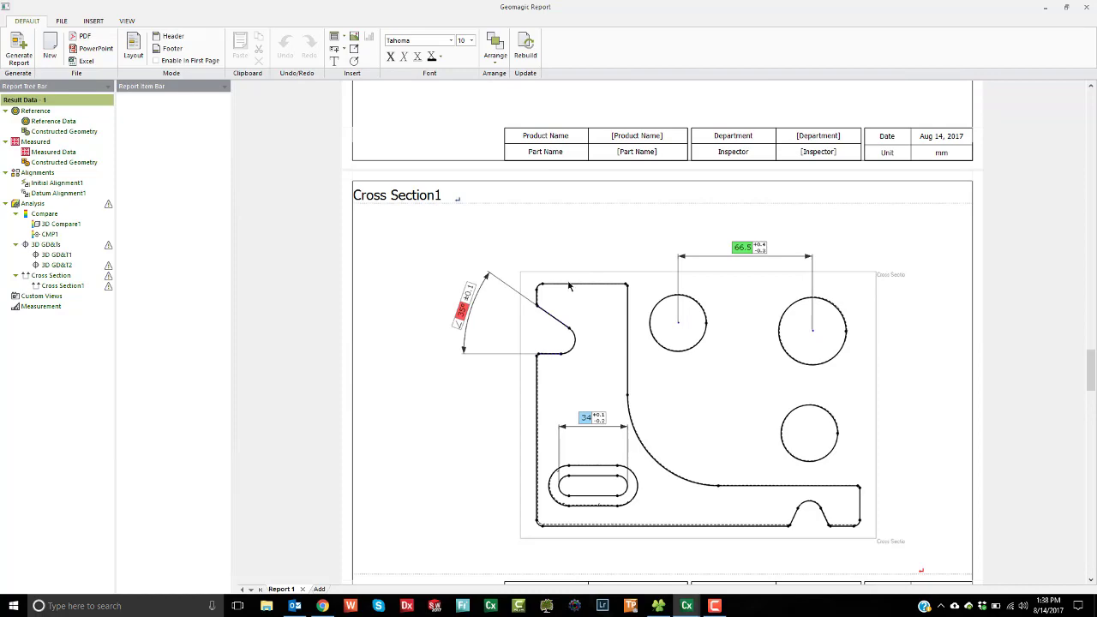
pyautogui.scroll(-10, 569, 285)
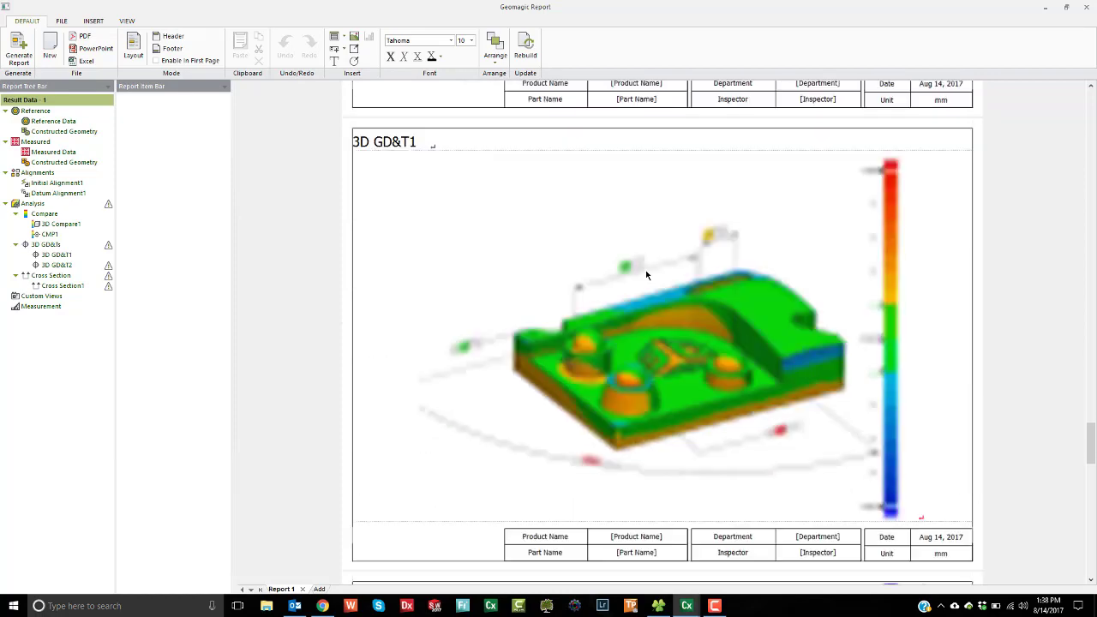
pyautogui.scroll(-10, 651, 274)
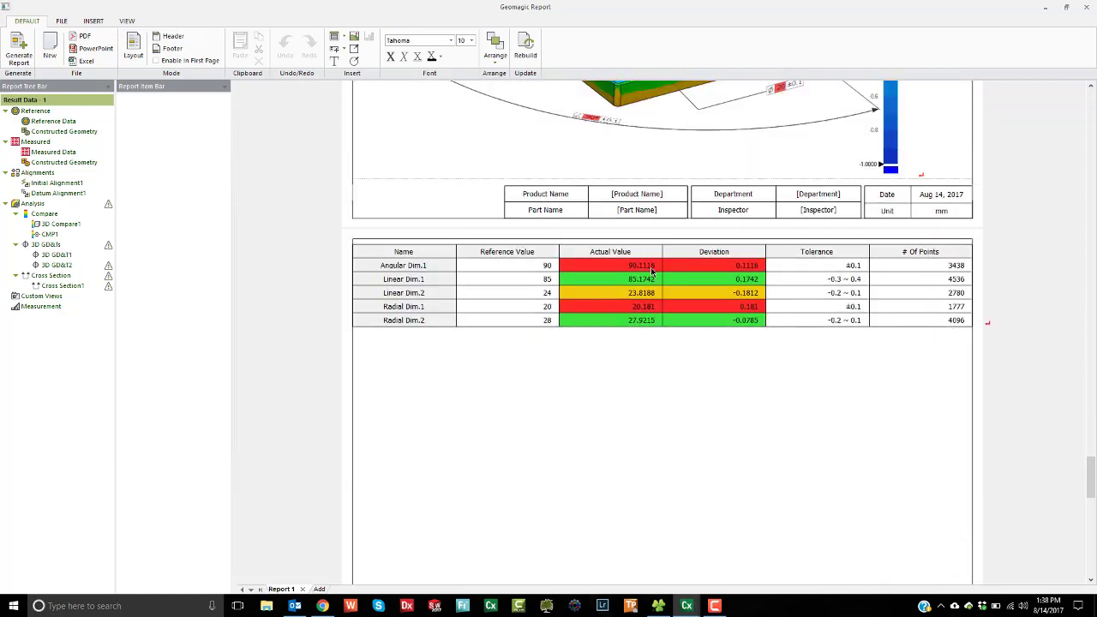
pyautogui.scroll(-5, 655, 270)
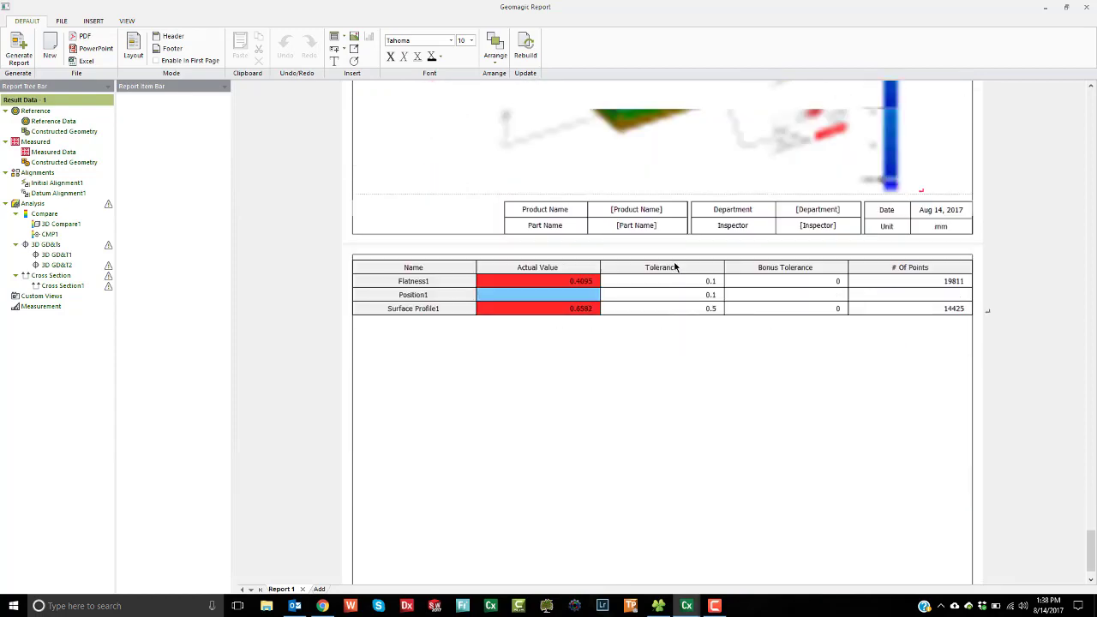
pyautogui.click(1089, 8)
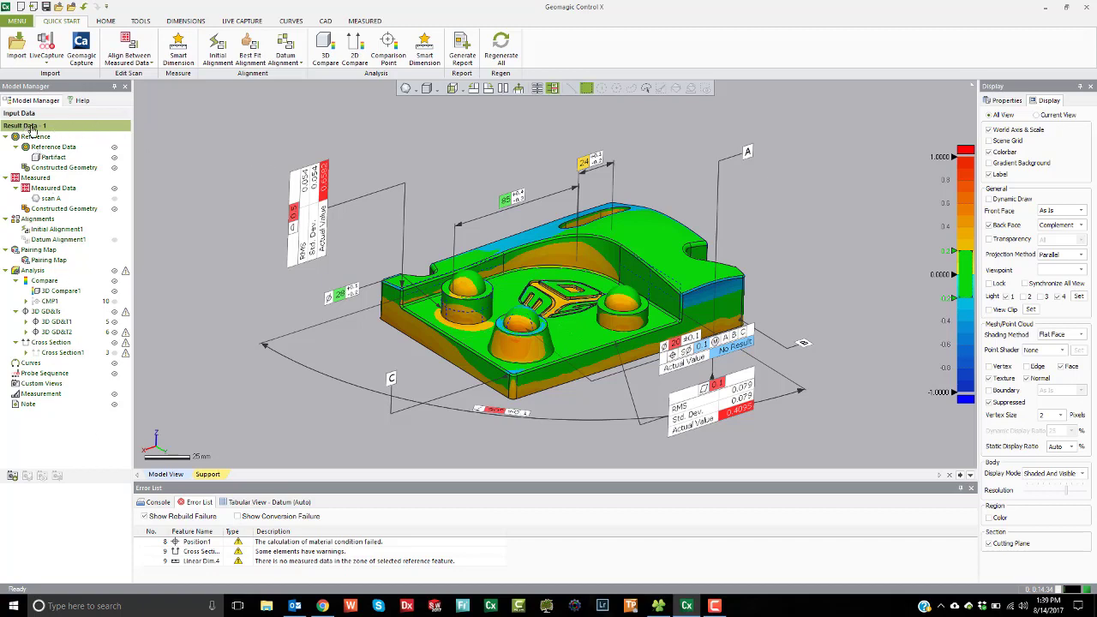
# Duplicate Result Data - 1 and delete the scan A mesh from the duplicated result's measured data.
pyautogui.rightClick(32, 127)
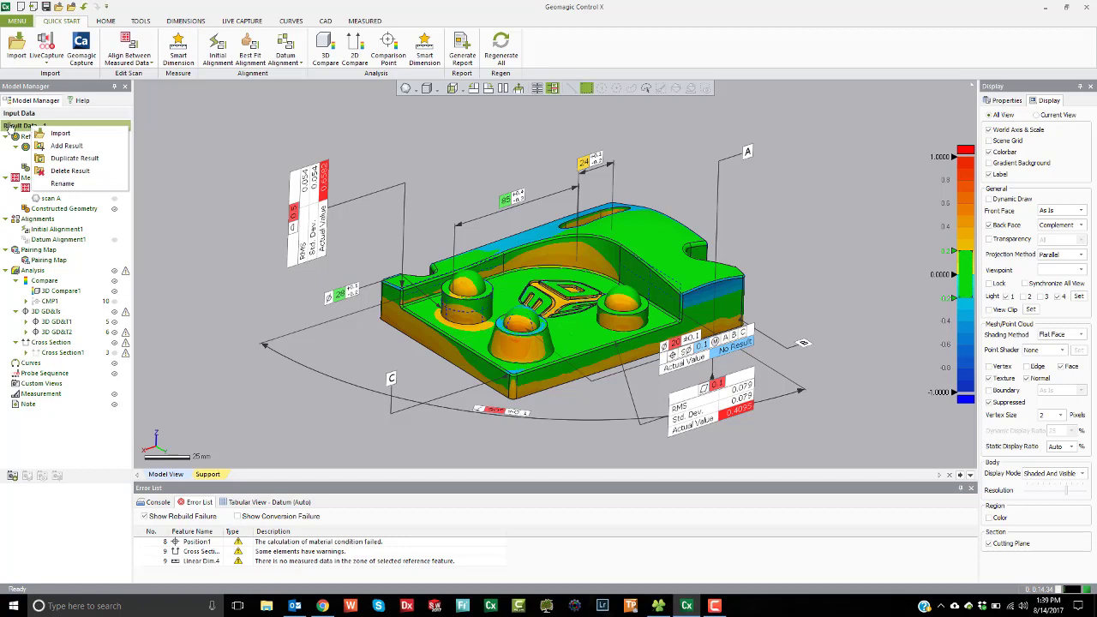
pyautogui.click(60, 158)
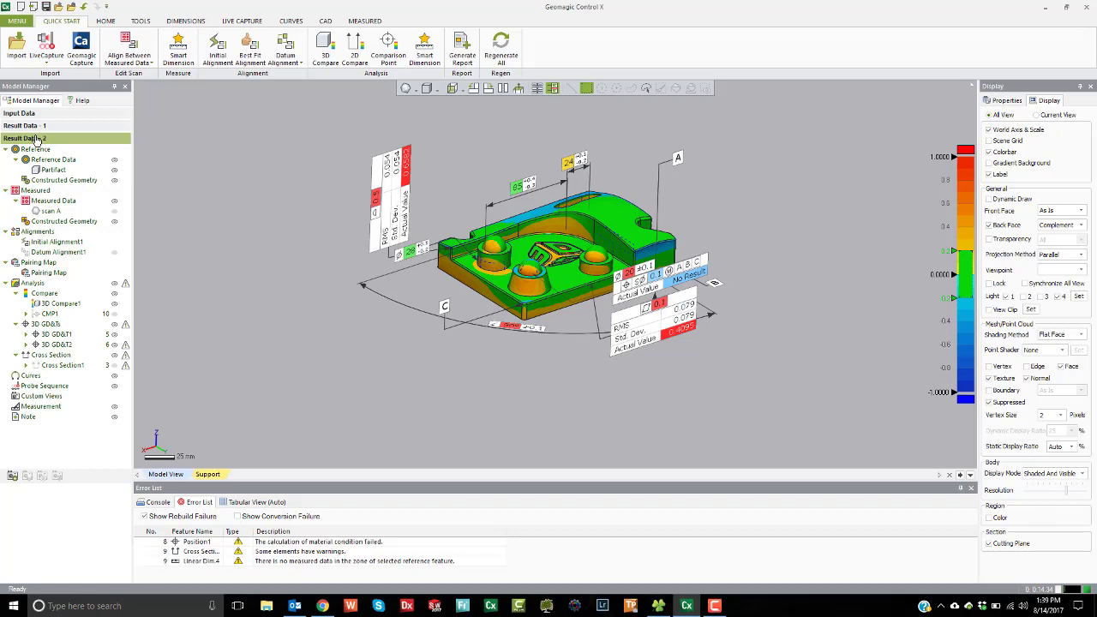
pyautogui.rightClick(52, 213)
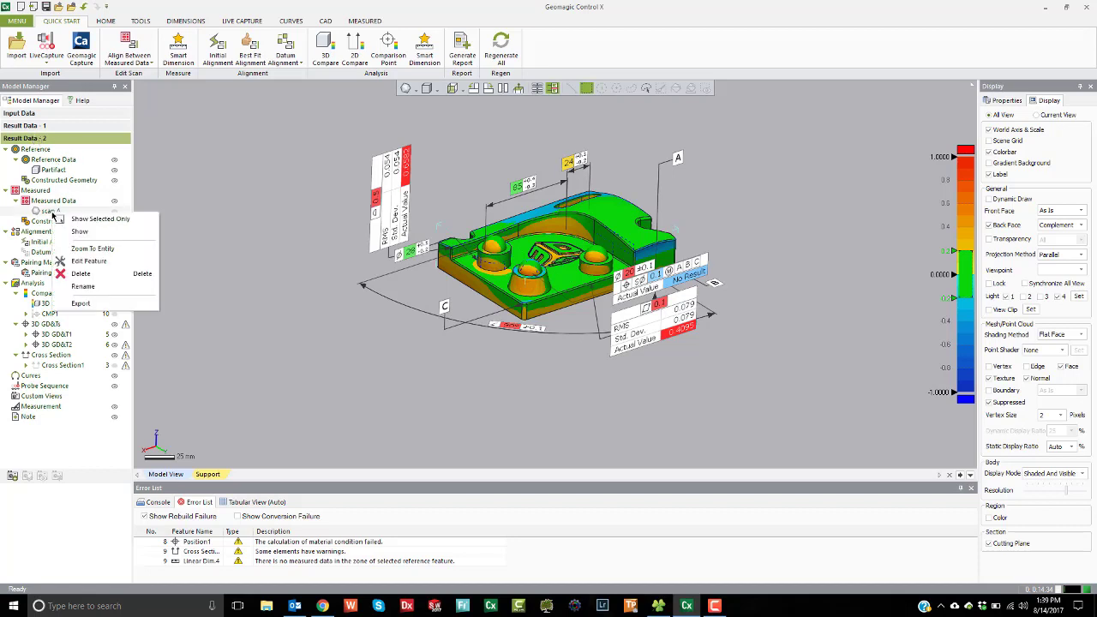
pyautogui.click(81, 273)
pyautogui.click(543, 349)
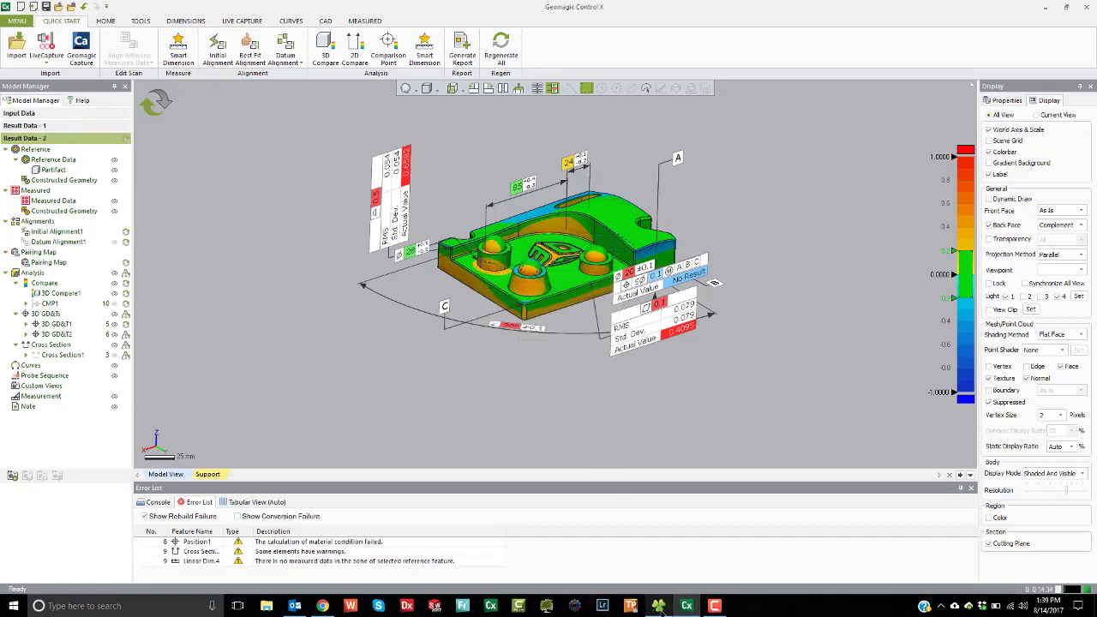
# Import Scan B.stl from the Control X sample folder as the duplicated result's measured data and recalculate the inspection.
pyautogui.click(658, 606)
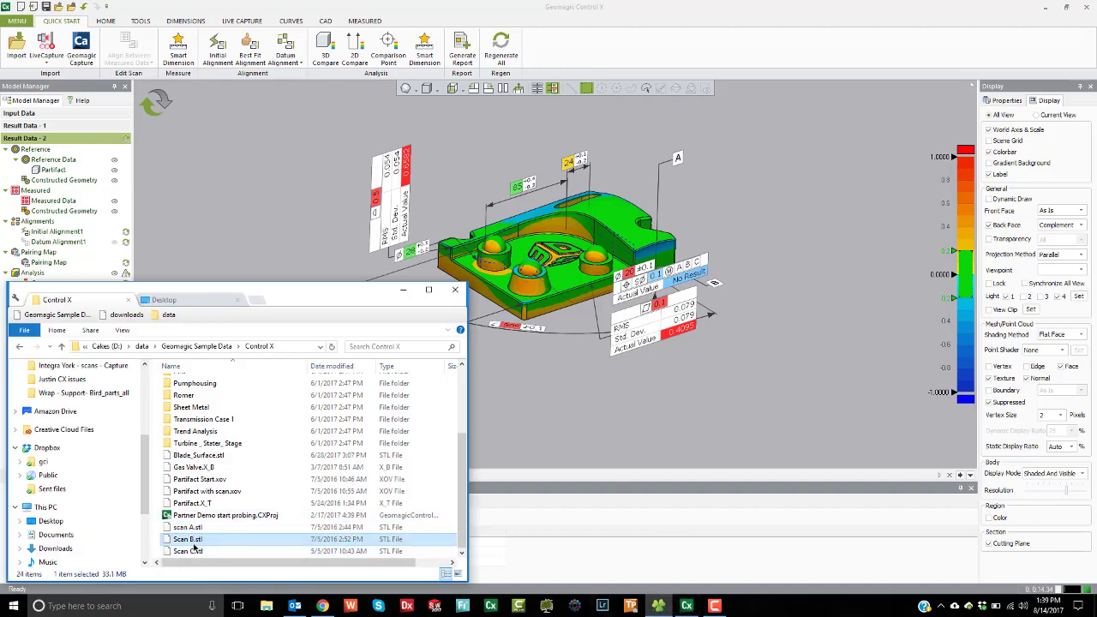
pyautogui.moveTo(190, 539); pyautogui.dragTo(837, 388)
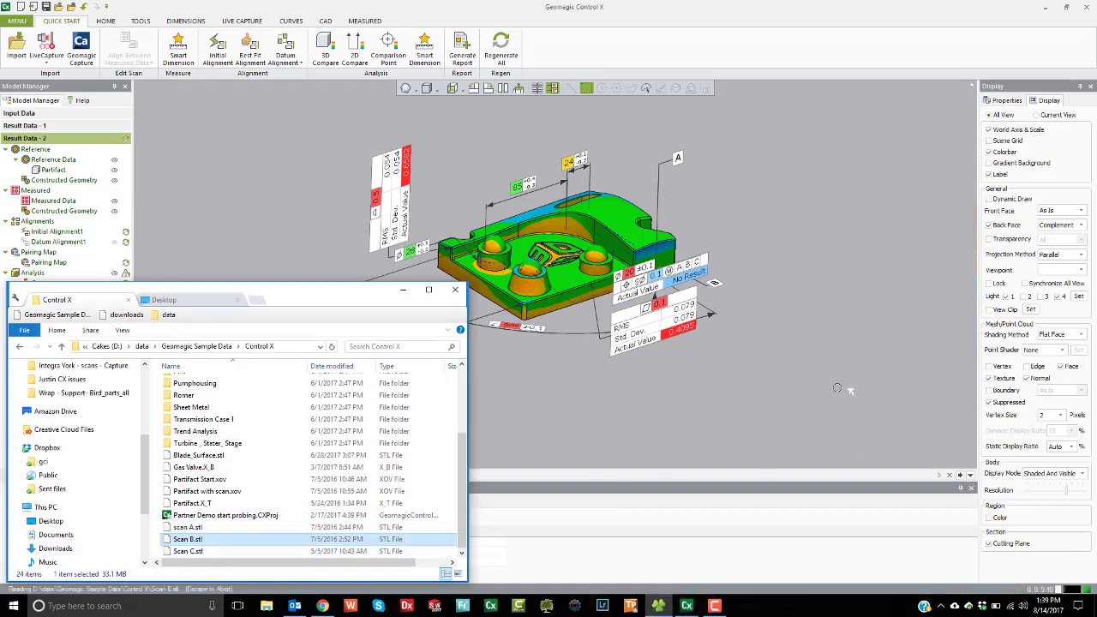
pyautogui.click(351, 273)
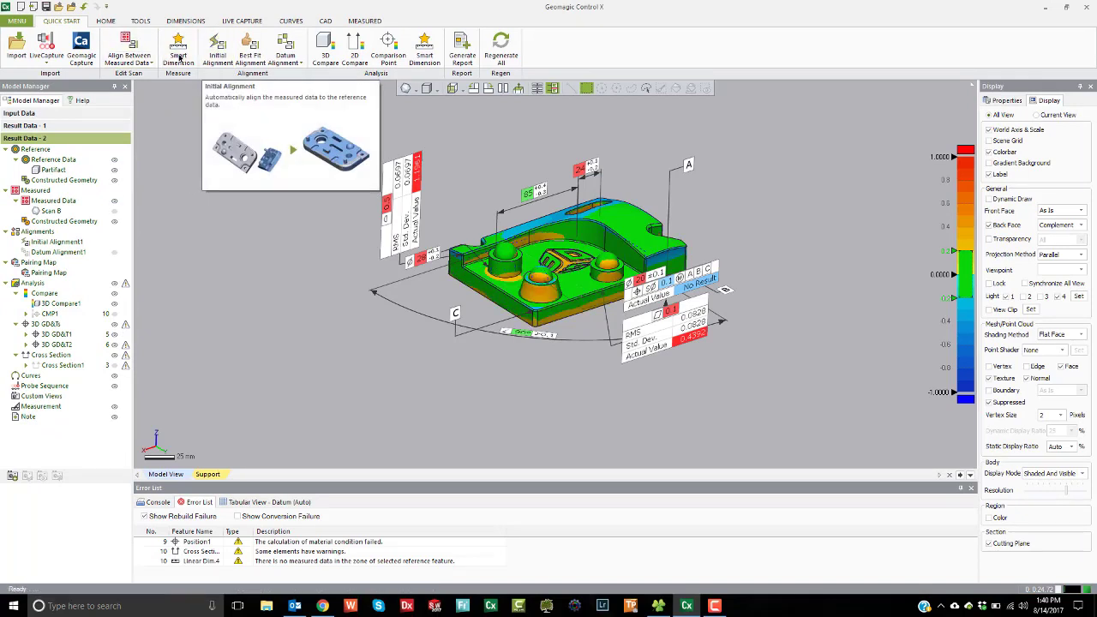
# View Result Data - 2 and Result Data - 1 side by side in the Result Navigator, both in an angled 3D view.
pyautogui.click(105, 20)
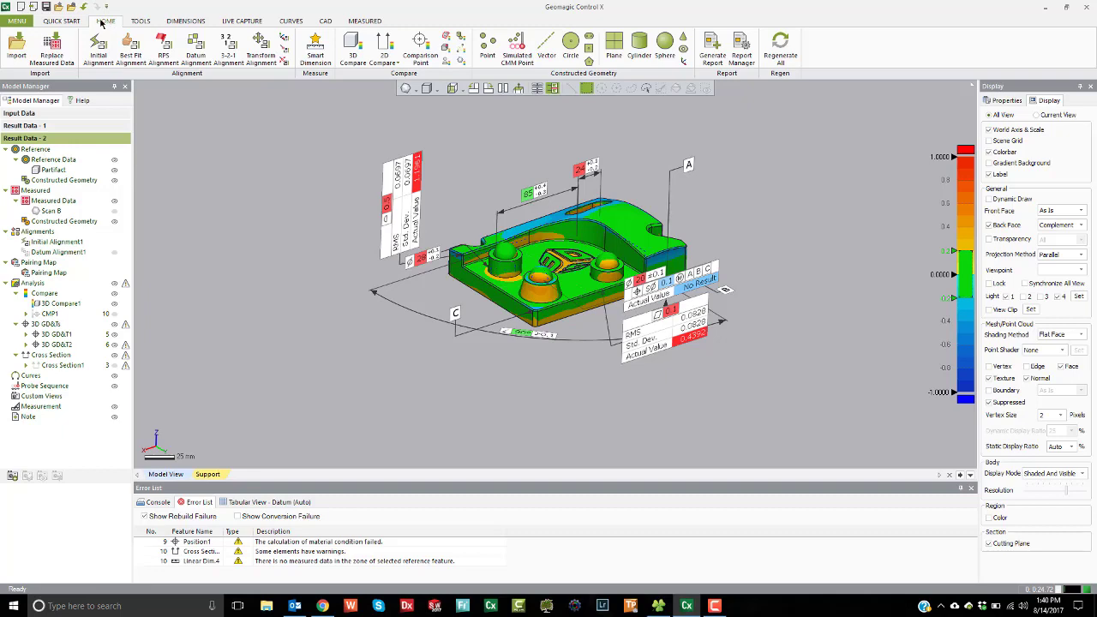
pyautogui.click(140, 21)
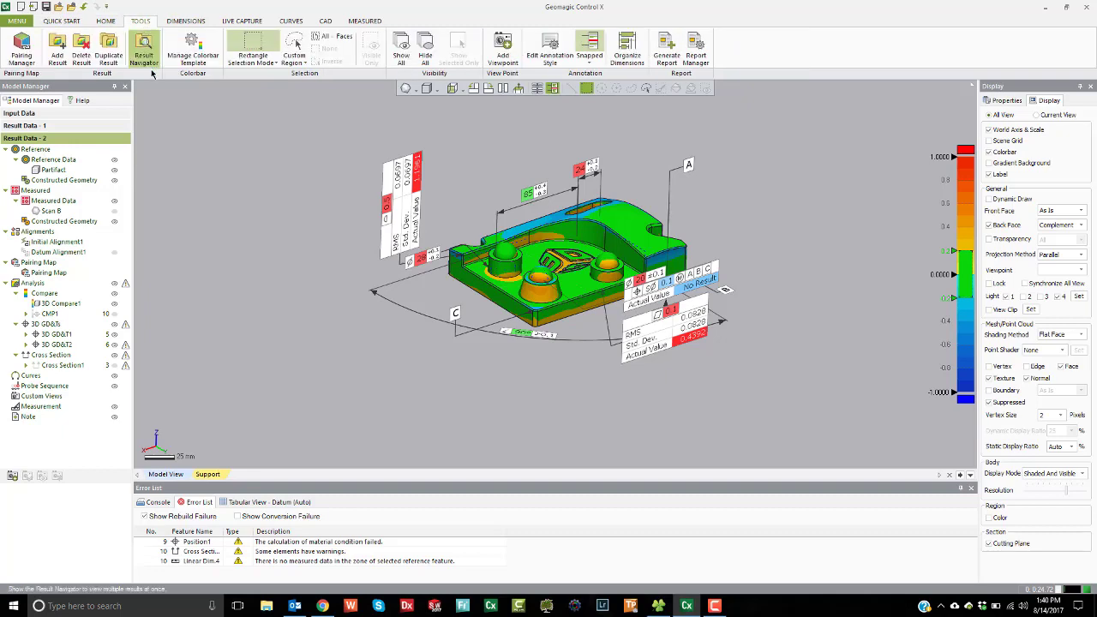
pyautogui.click(147, 56)
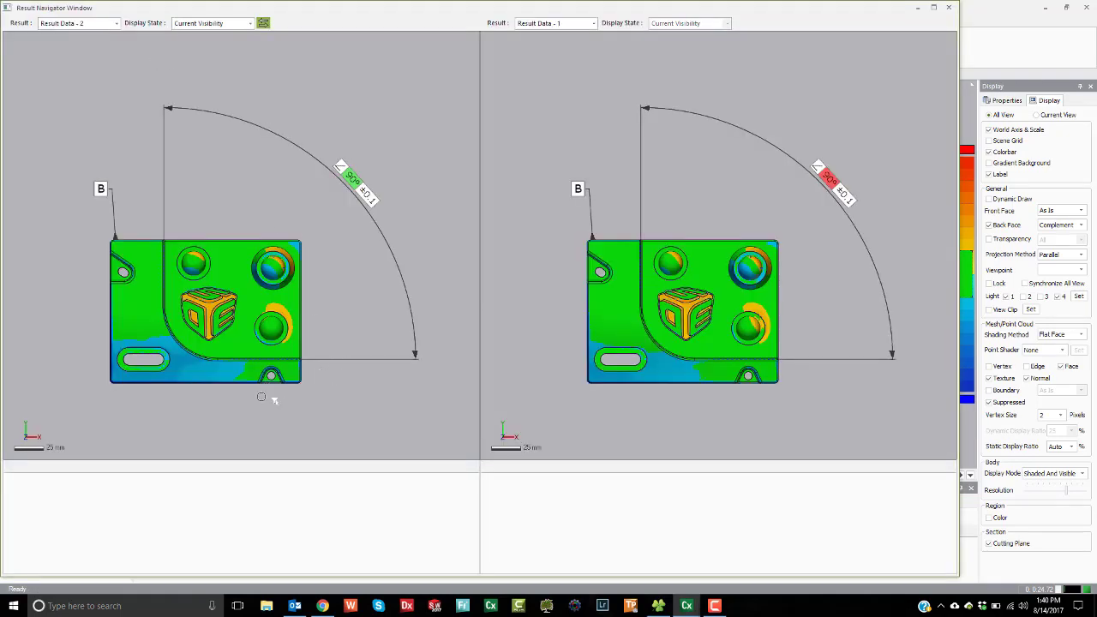
pyautogui.moveTo(197, 427); pyautogui.dragTo(339, 101, button='right')
pyautogui.moveTo(272, 144); pyautogui.dragTo(267, 60, button='right')
# Set the display state to 3D GD&T1 and compare the dimensions of the two results.
pyautogui.click(251, 23)
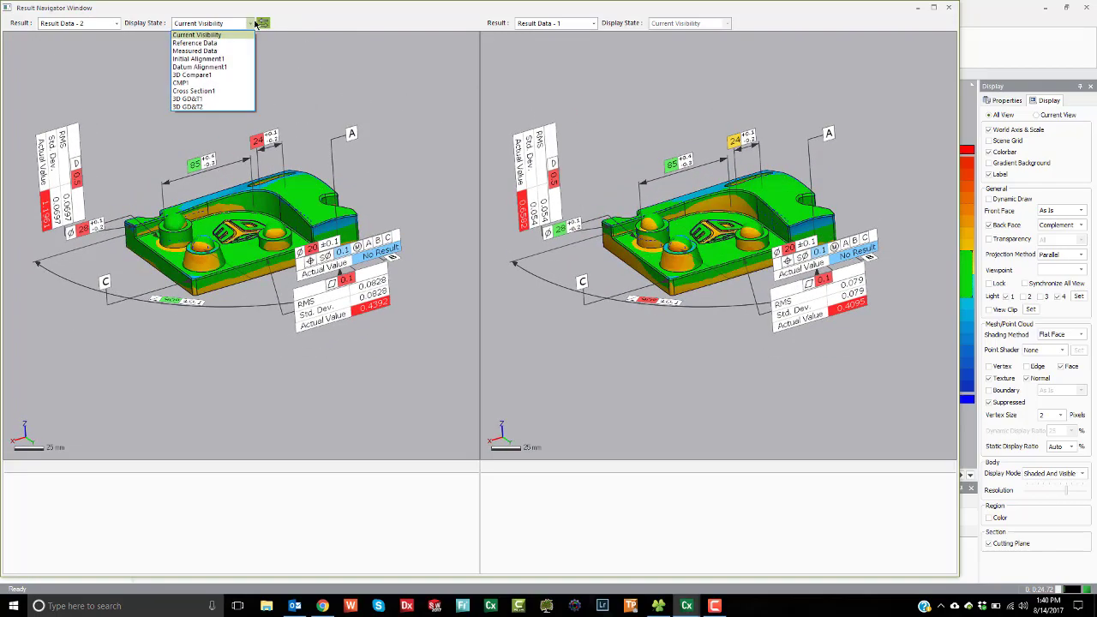
pyautogui.click(195, 101)
pyautogui.moveTo(220, 220); pyautogui.dragTo(236, 204, button='right')
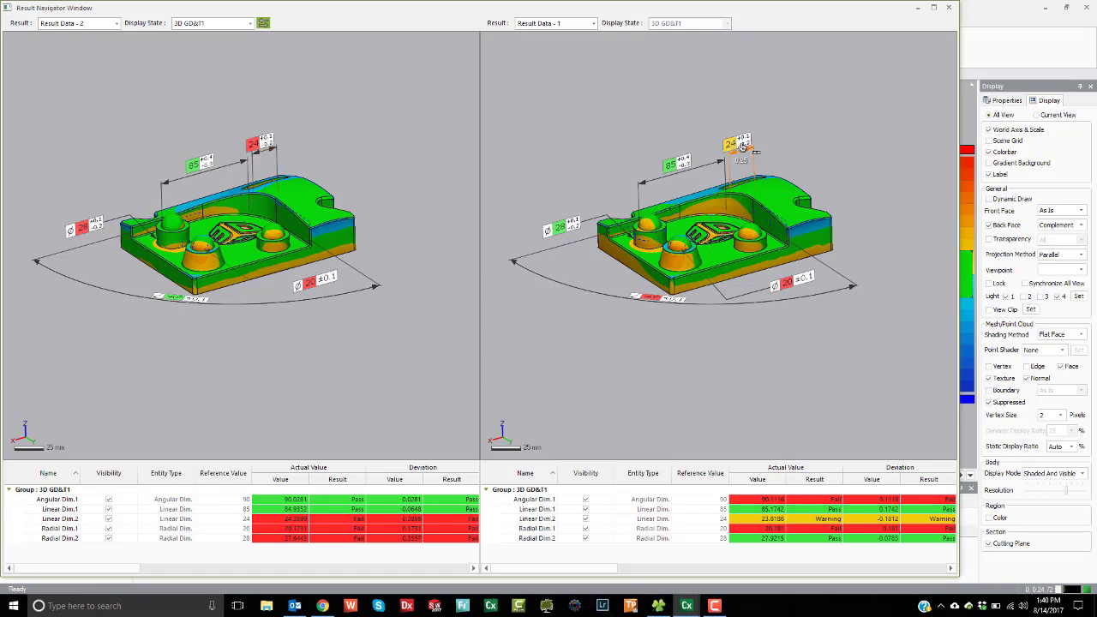
pyautogui.moveTo(660, 128); pyautogui.dragTo(669, 135, button='right')
# Set the display state to CMP1, compare both results' gap distances in an enlarged window, and close the Result Navigator.
pyautogui.click(250, 24)
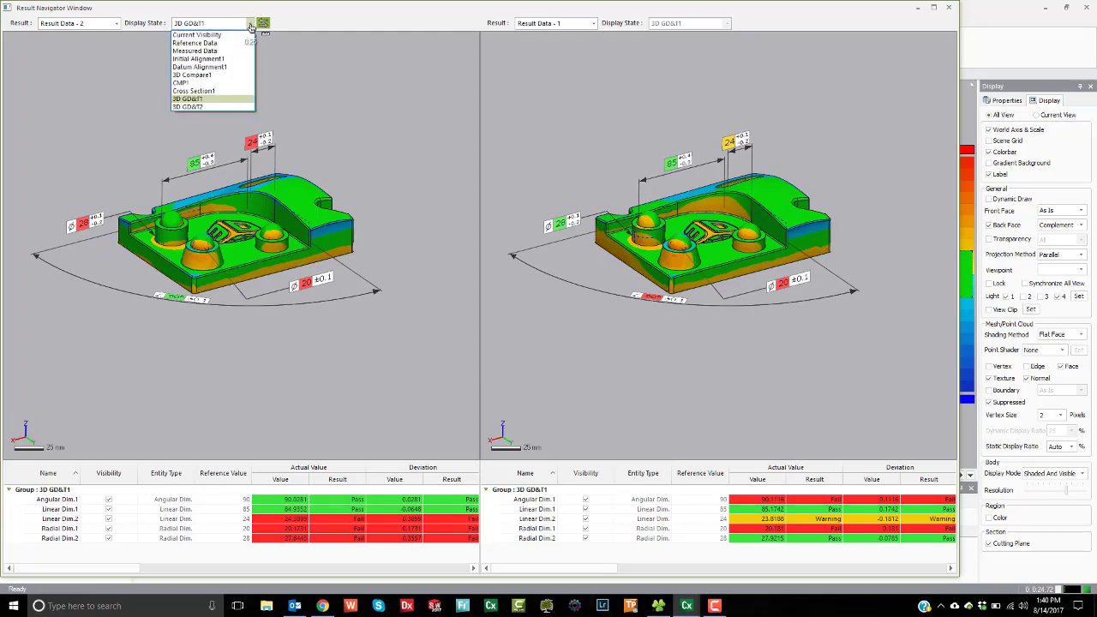
pyautogui.click(214, 84)
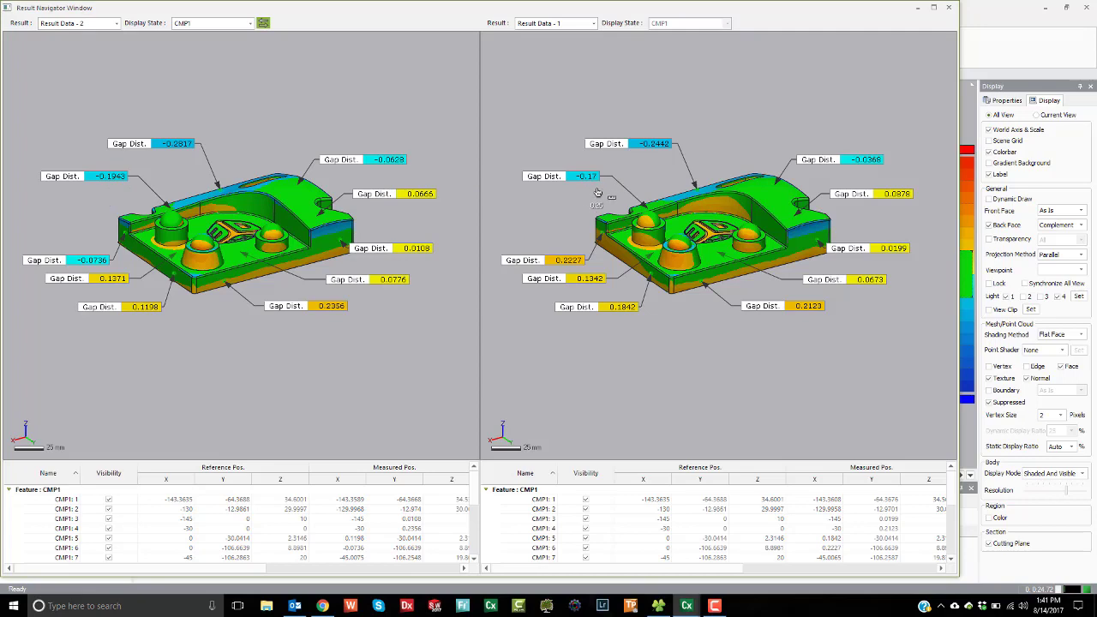
pyautogui.moveTo(258, 219); pyautogui.dragTo(246, 229, button='right')
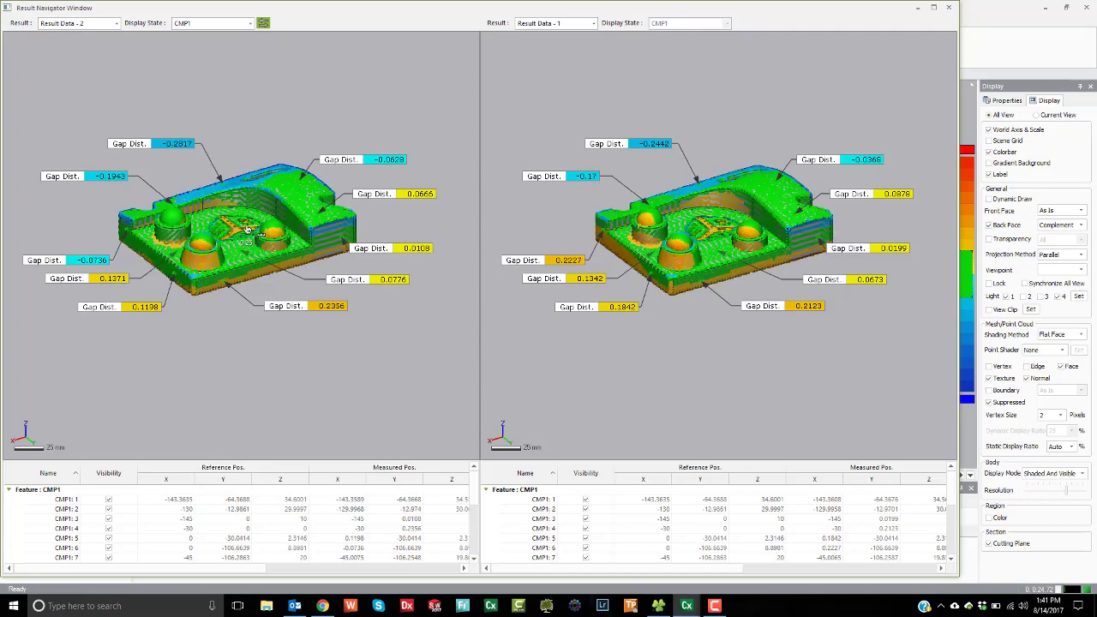
pyautogui.click(934, 8)
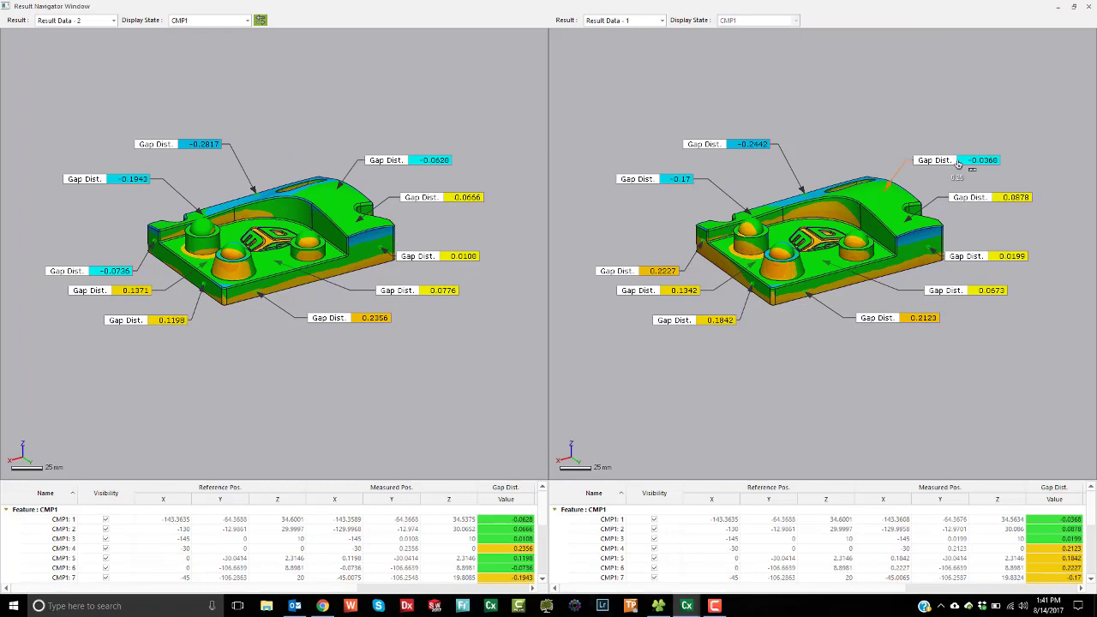
pyautogui.moveTo(261, 216)
pyautogui.mouseDown(button='right')
pyautogui.moveTo(283, 195)
pyautogui.moveTo(272, 180)
pyautogui.mouseUp(button='right')
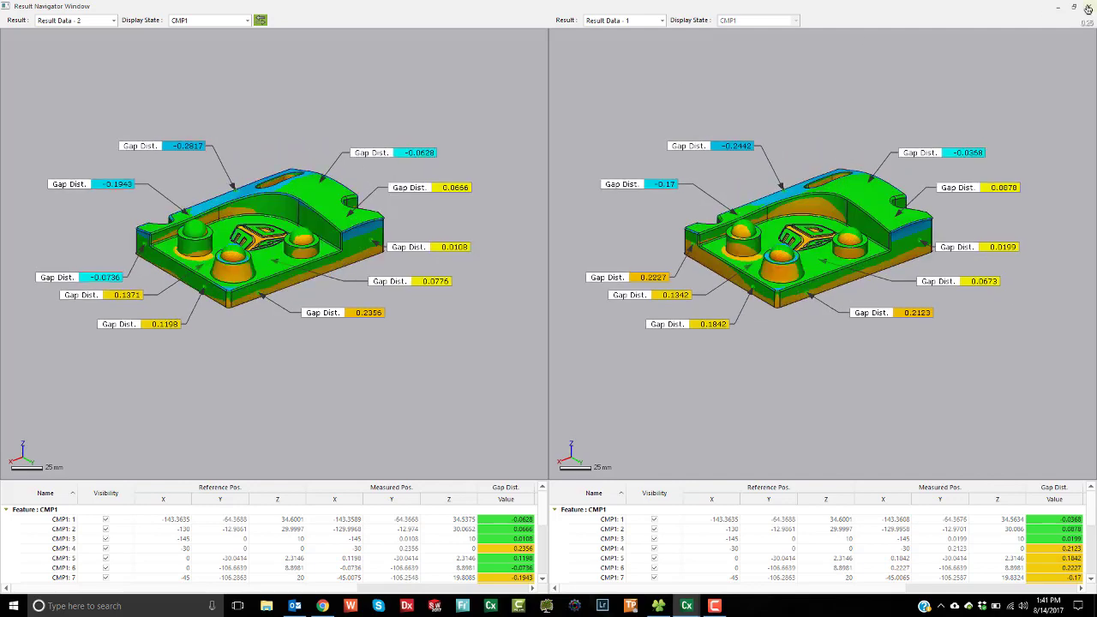
pyautogui.click(1088, 8)
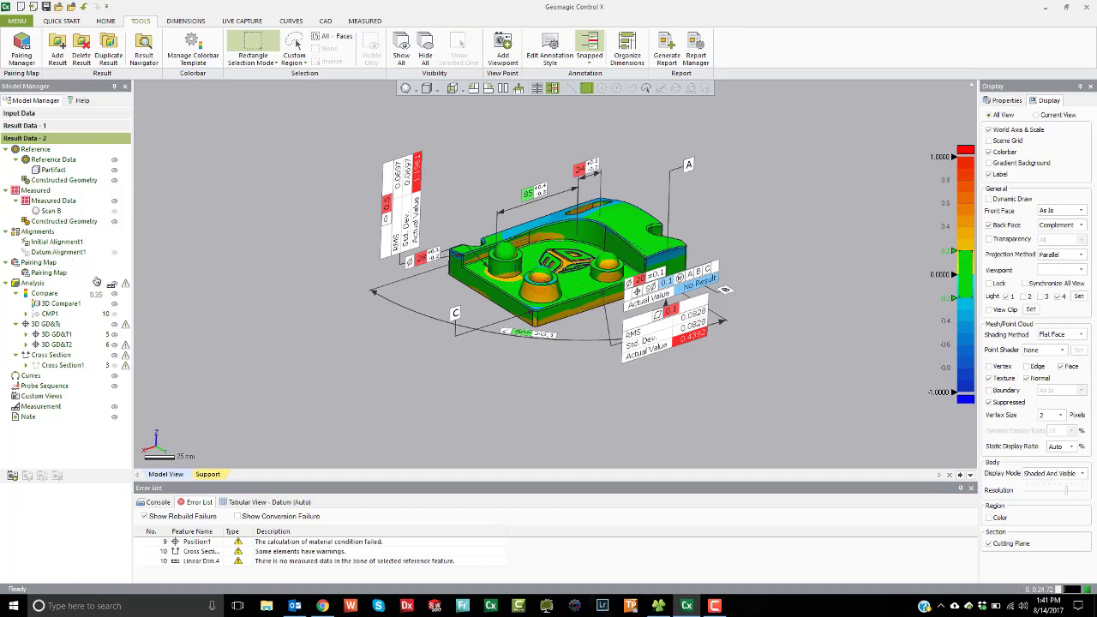
pyautogui.scroll(2, 617, 233)
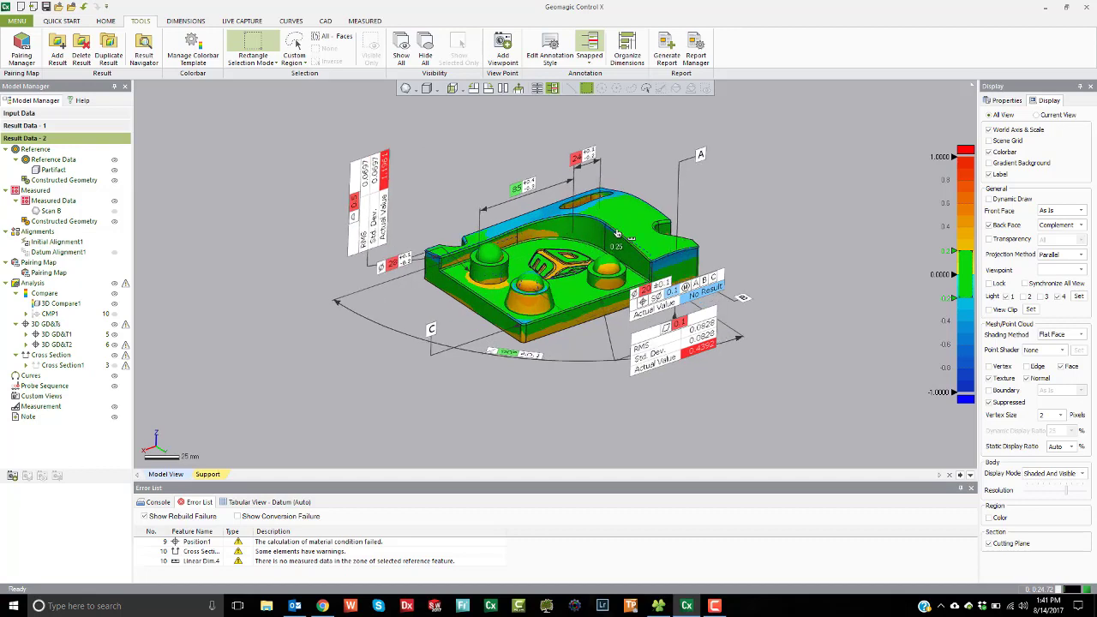
pyautogui.scroll(1, 617, 233)
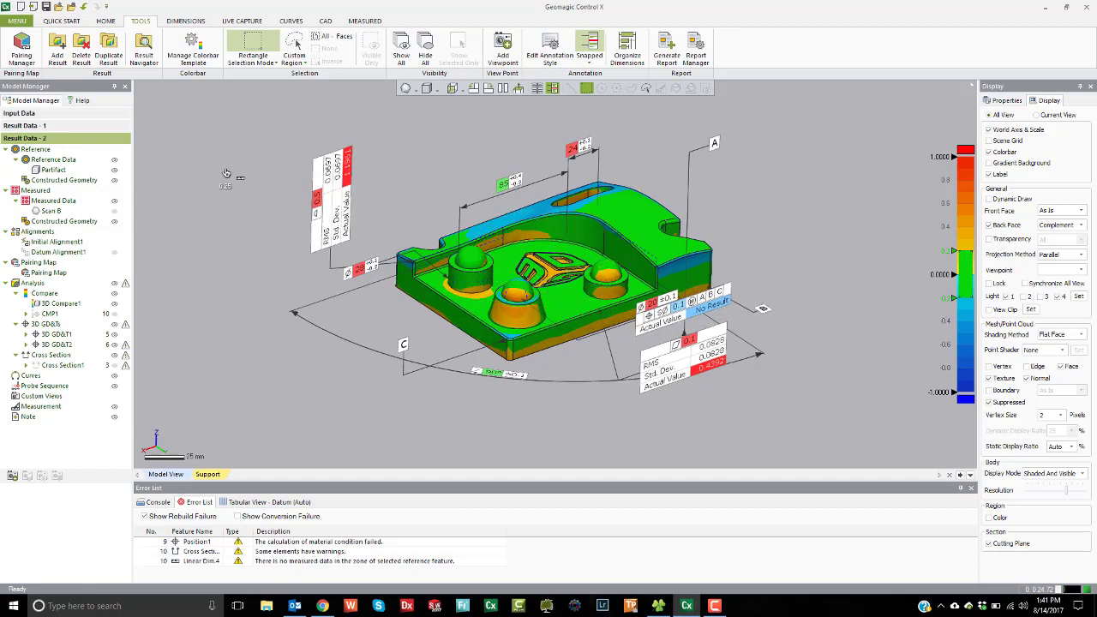